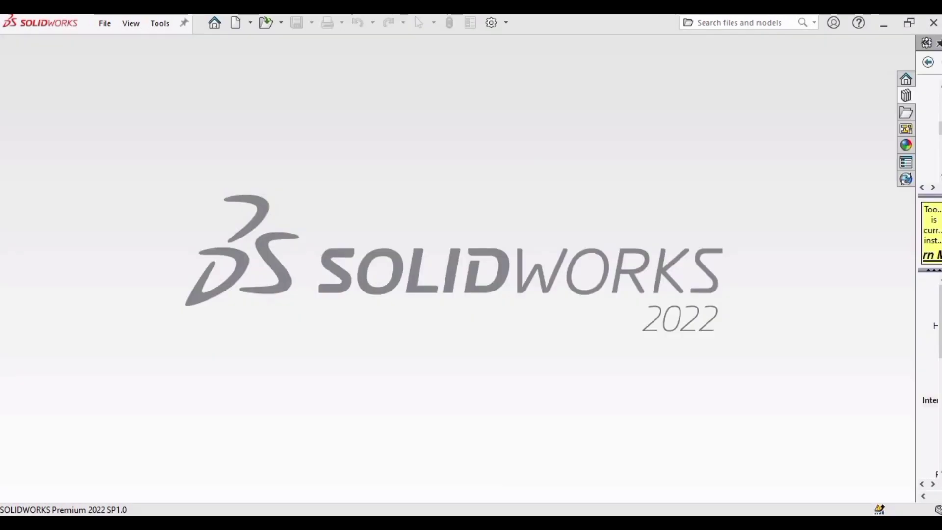
Create a new empty assembly document, Assem2, dismissing the component-insertion file browser.
left_click(131, 22)
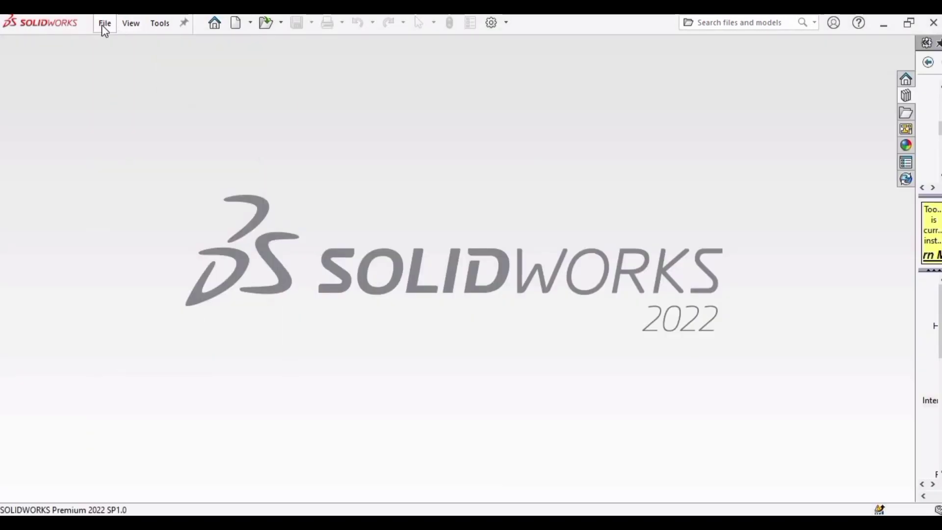
left_click(103, 23)
left_click(127, 46)
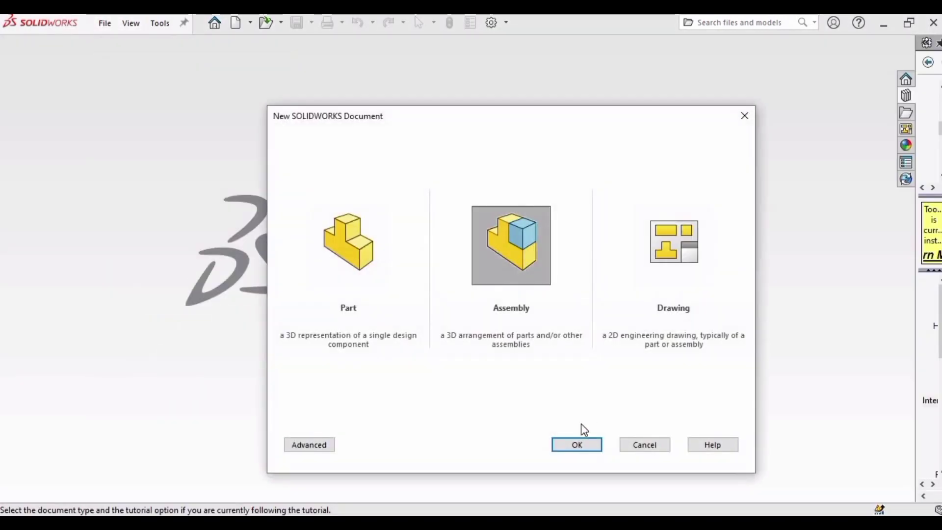
left_click(578, 445)
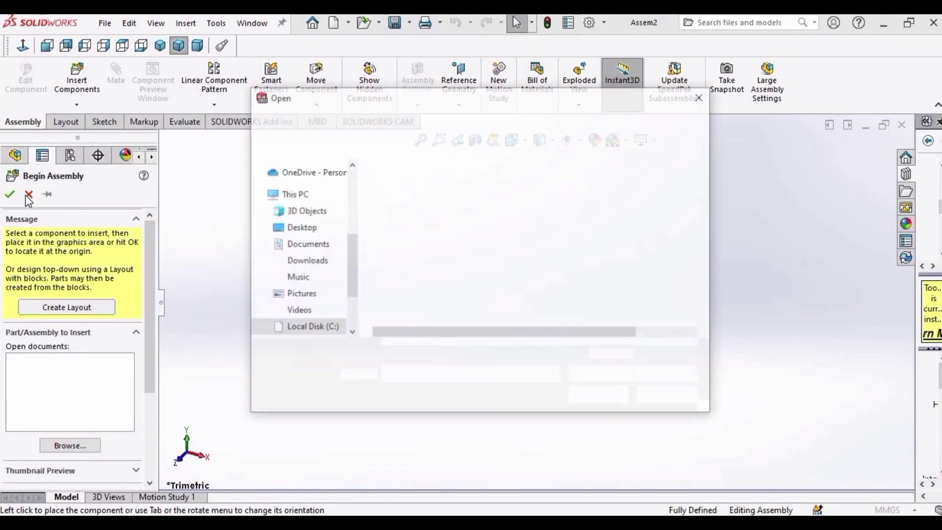
left_click(701, 96)
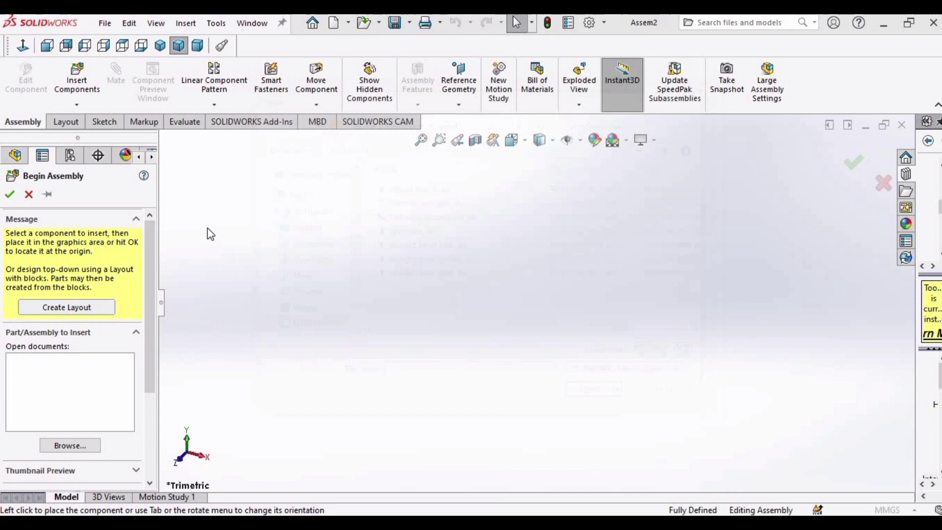
Skip Begin Assembly, sketch on the Front Plane and draw two concentric circles at the origin.
left_click(29, 196)
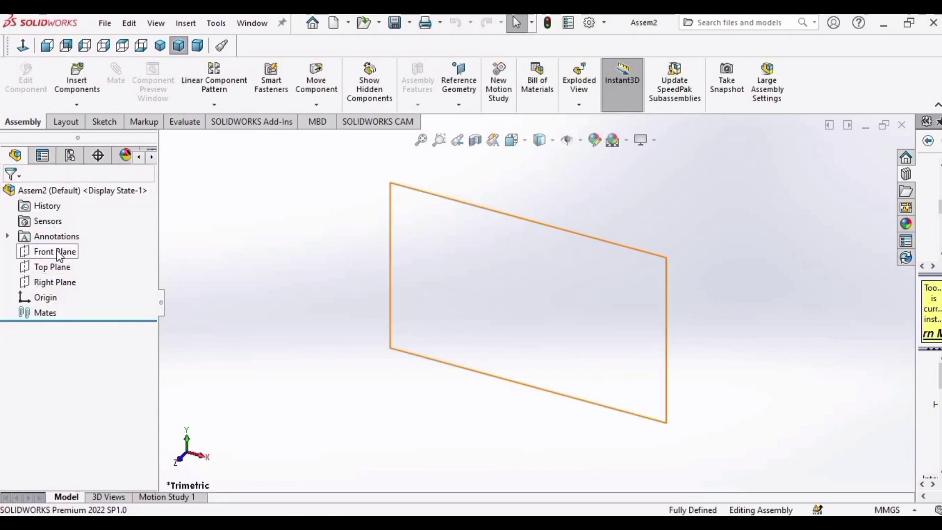
left_click(57, 251)
left_click(69, 229)
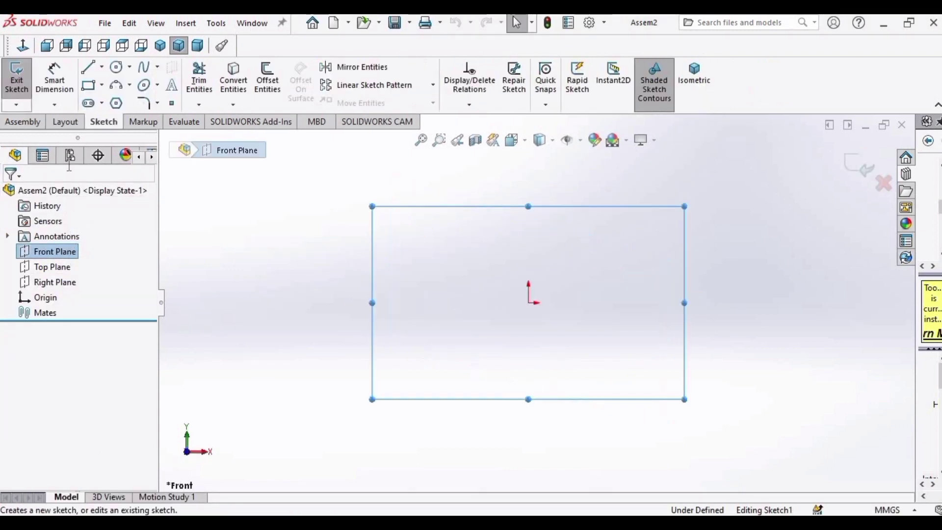
left_click(118, 67)
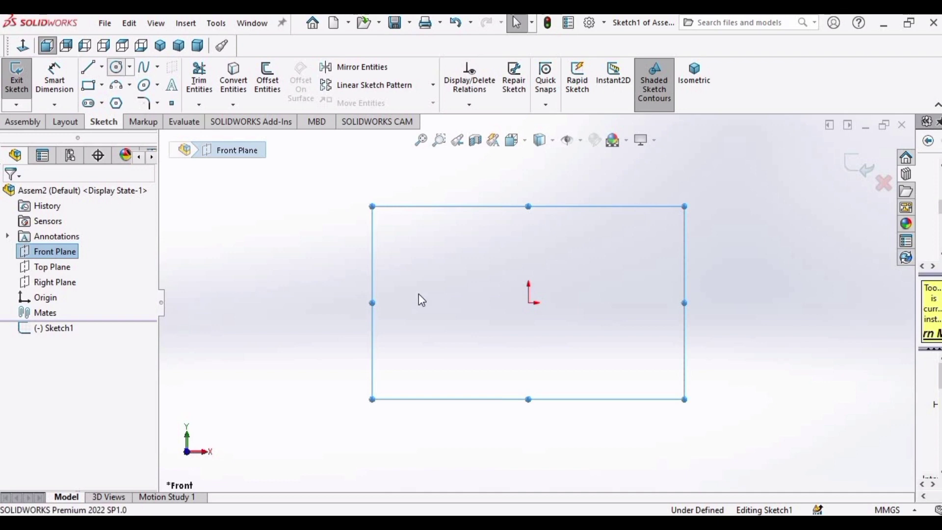
left_click(528, 302)
left_click(591, 175)
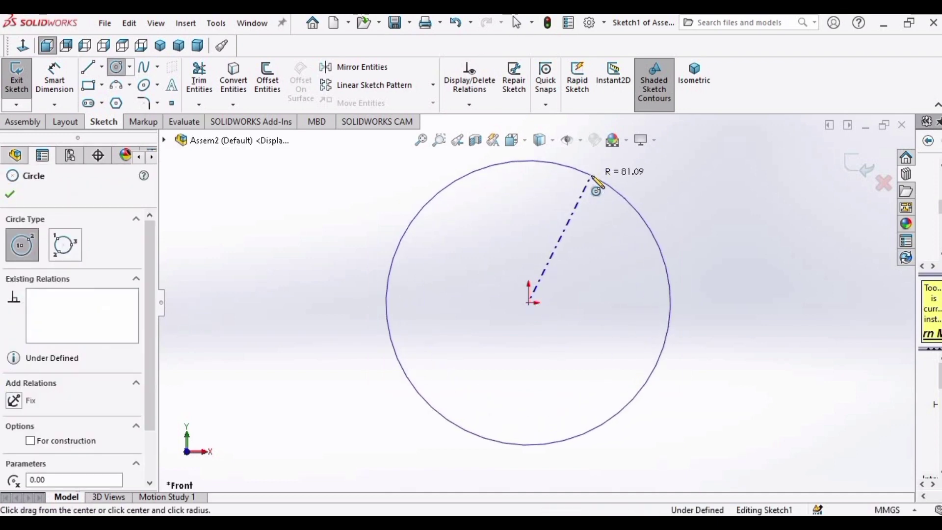
left_click(591, 175)
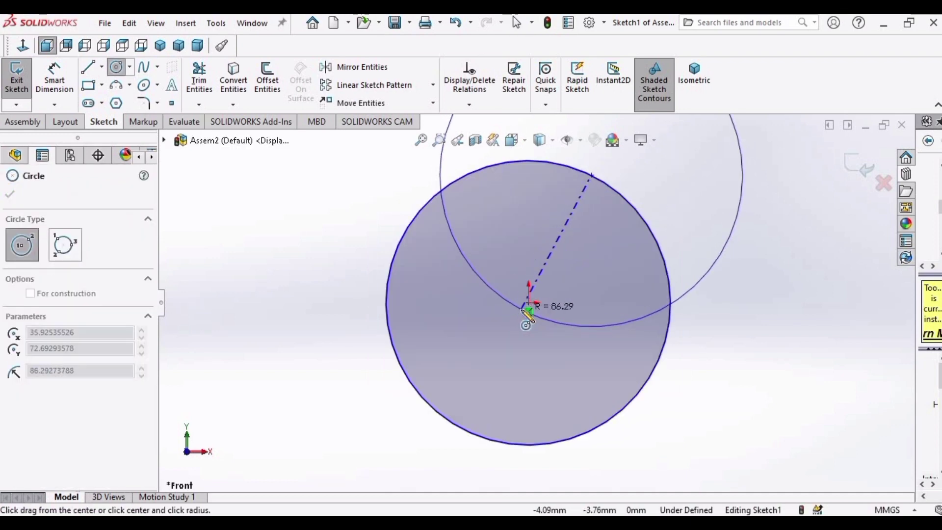
key("Escape")
key("Return")
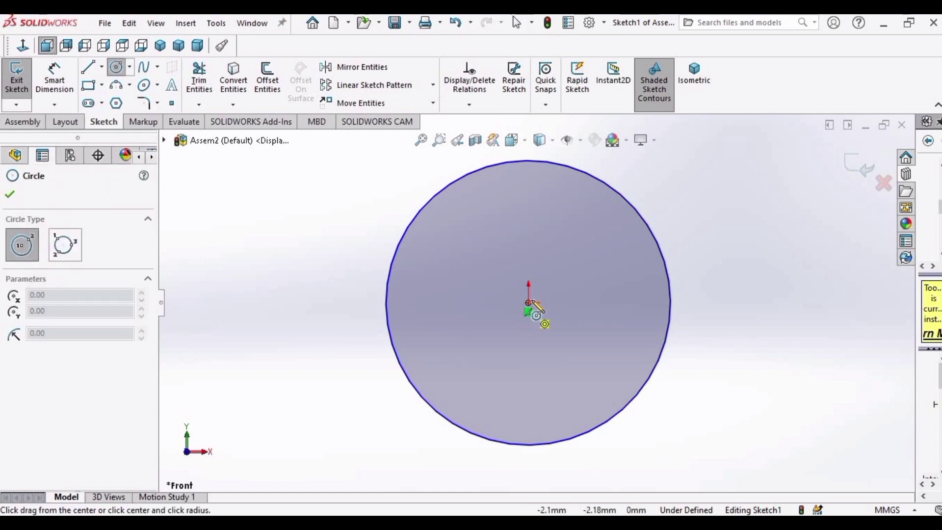
left_click(538, 219)
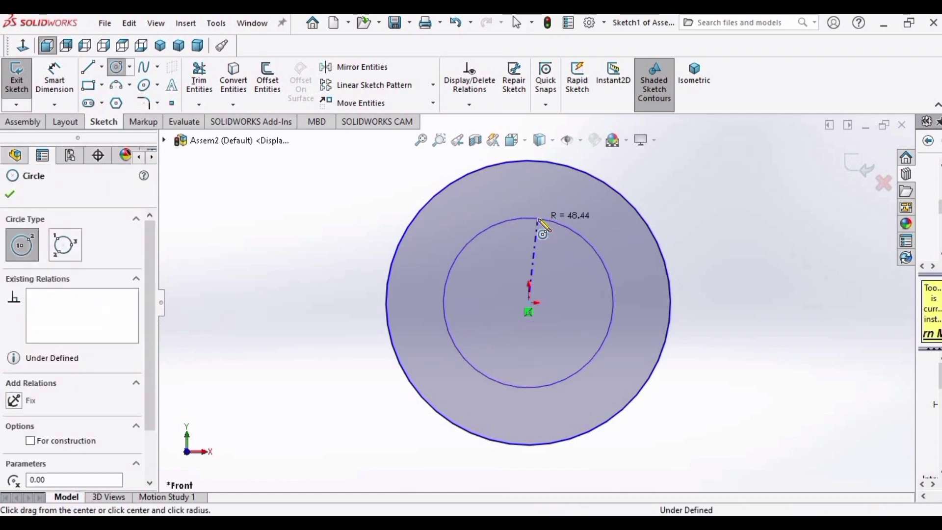
Draw two small circles in the ring, one above and one below the inner circle.
key("Escape")
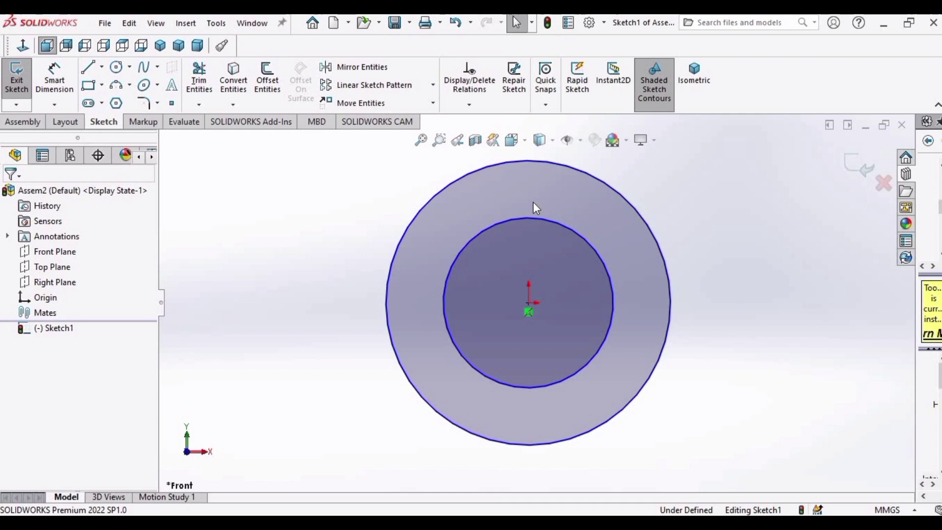
key("Return")
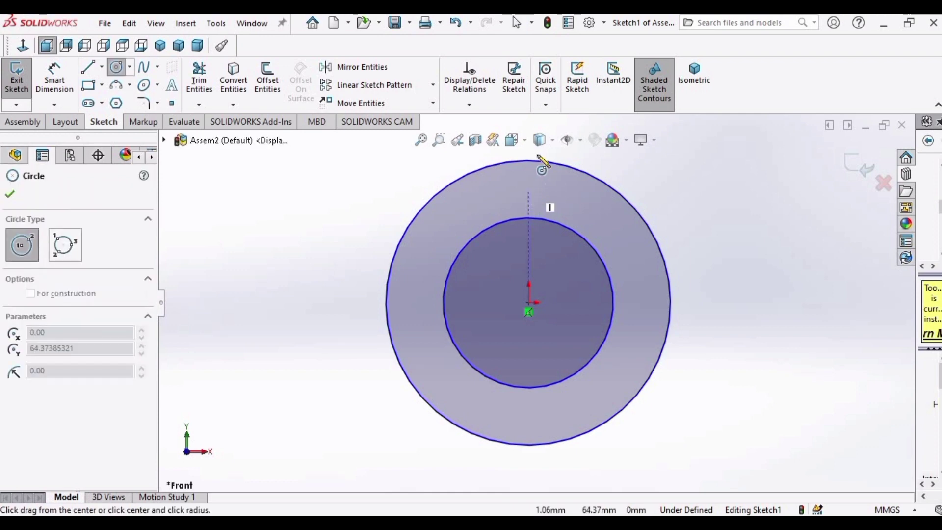
left_click(528, 190)
left_click(535, 169)
key("Escape")
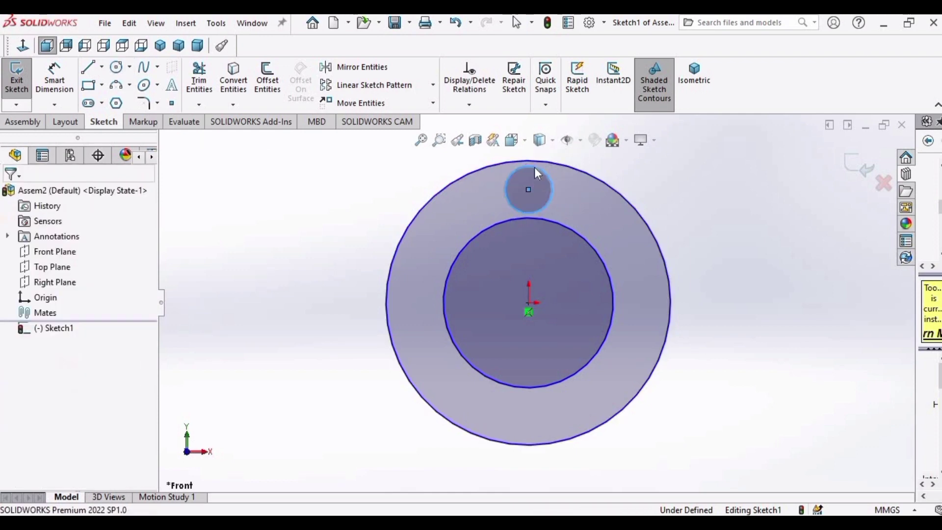
left_click(540, 422)
left_click(712, 465)
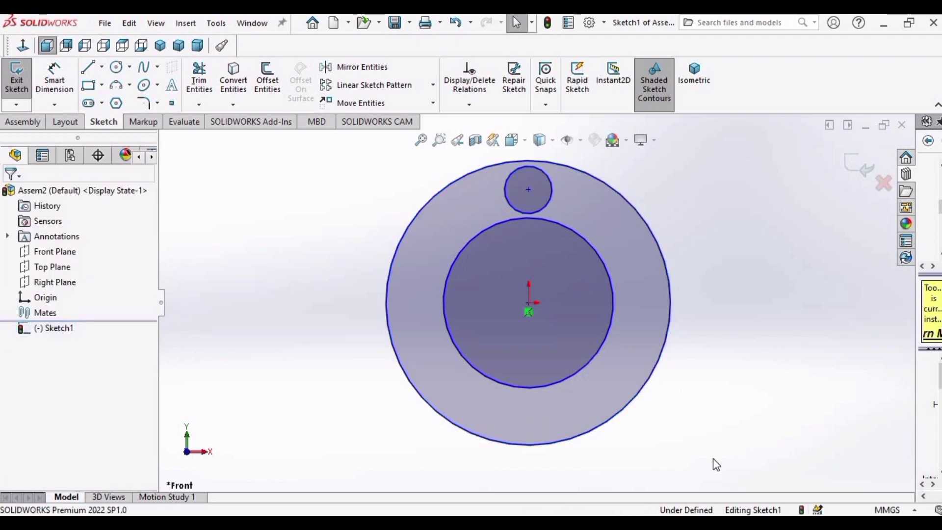
key("c")
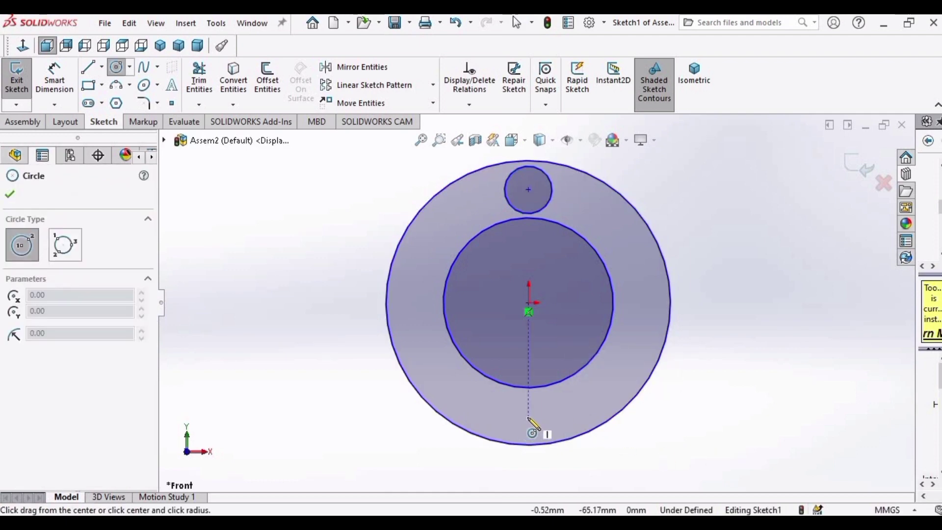
left_click_drag(528, 417, 538, 401)
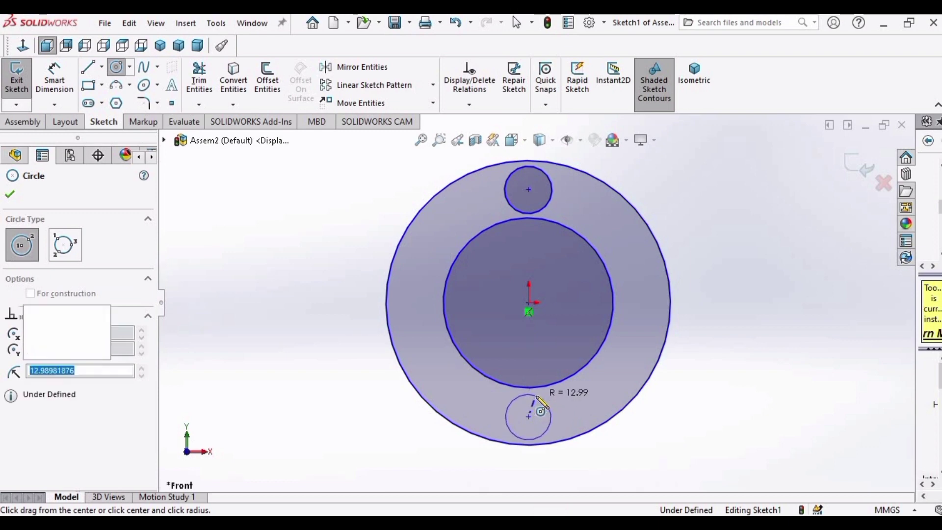
key("Escape")
key("d")
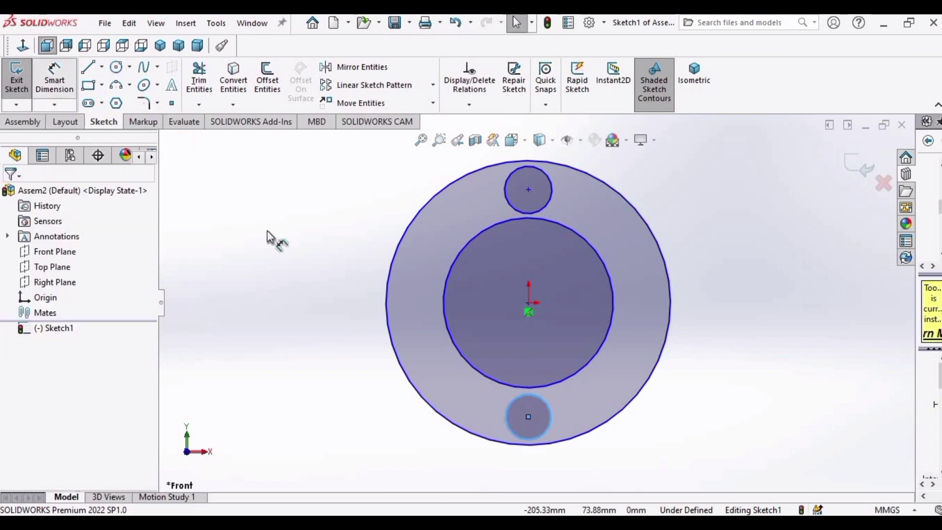
Dimension the outer circle Ø80 and the inner circle Ø40 with Smart Dimension.
left_click(388, 320)
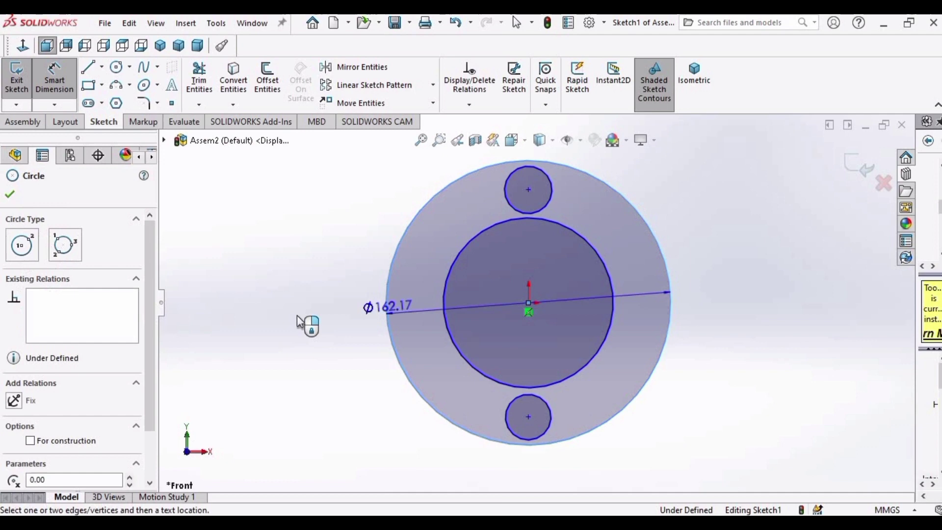
left_click(300, 321)
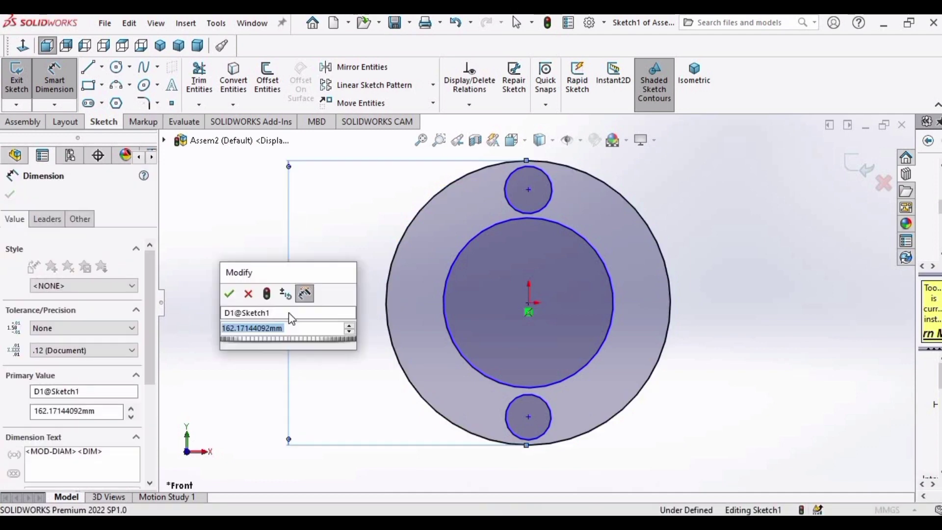
type("80")
key("Return")
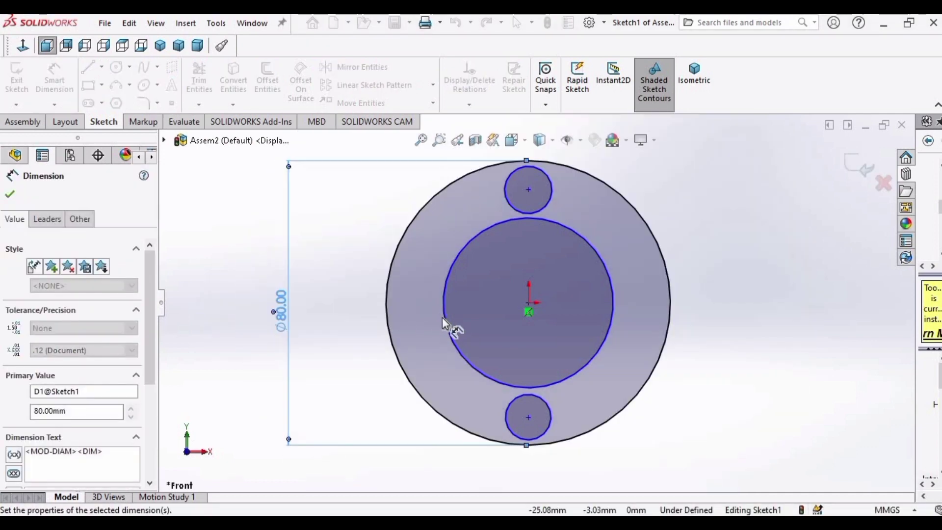
left_click(444, 317)
left_click(338, 309)
type("40")
key("Return")
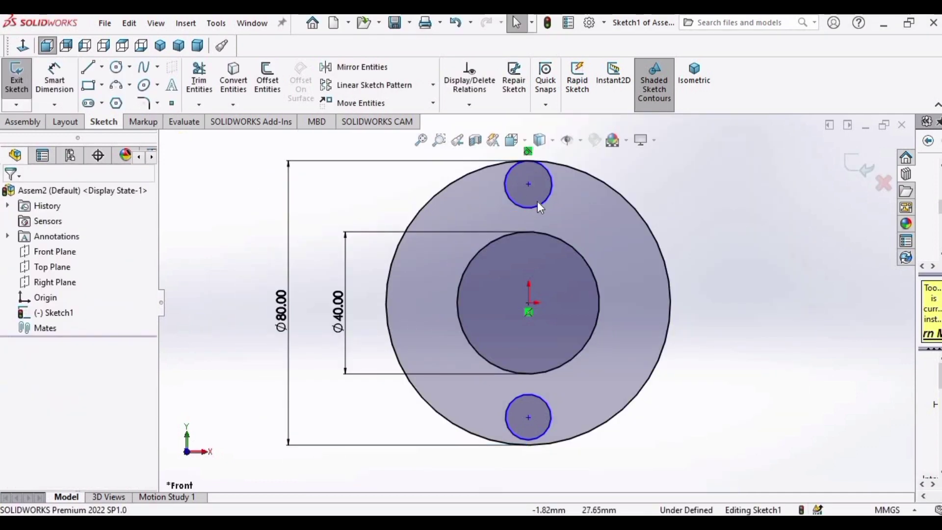
left_click(537, 203)
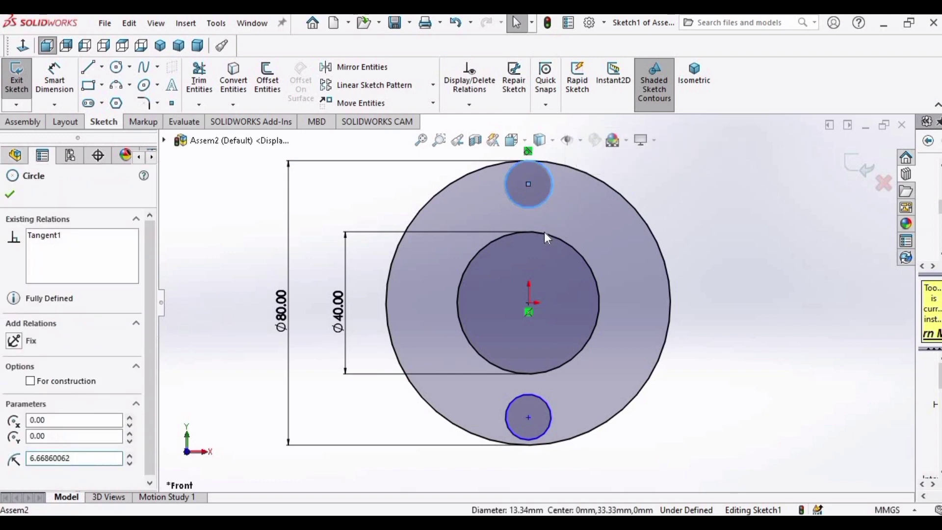
Make the top small circle tangent to the Ø40 circle, and the bottom one tangent to Ø40 and Ø80.
left_click(544, 232, "ctrl")
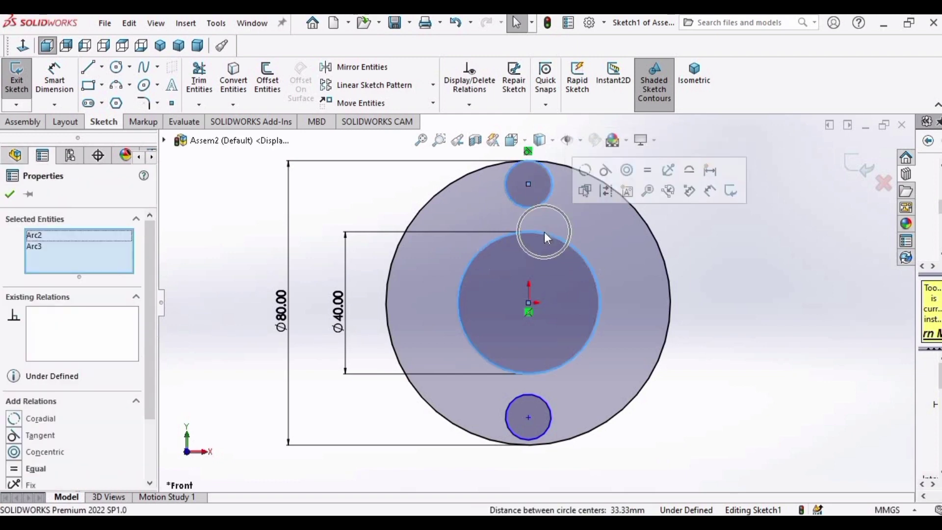
left_click(607, 172)
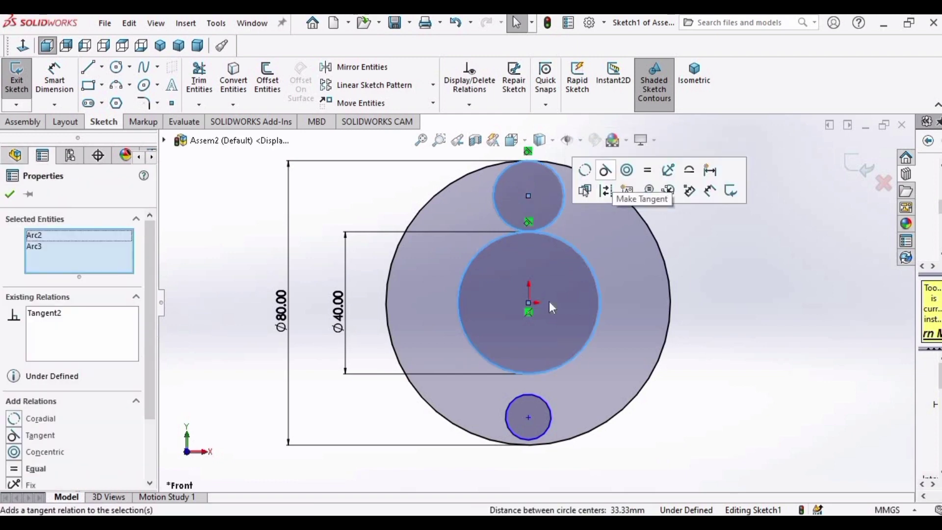
left_click(532, 395)
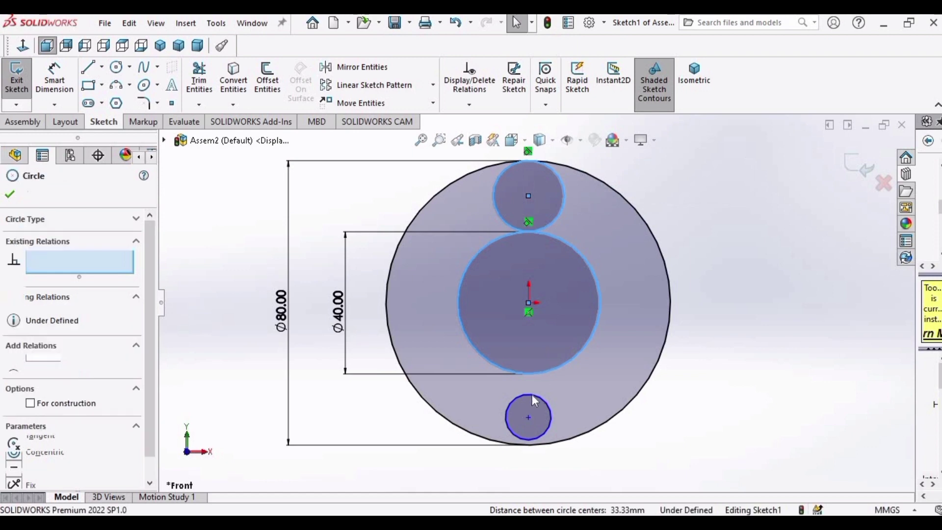
left_click(546, 371, "ctrl")
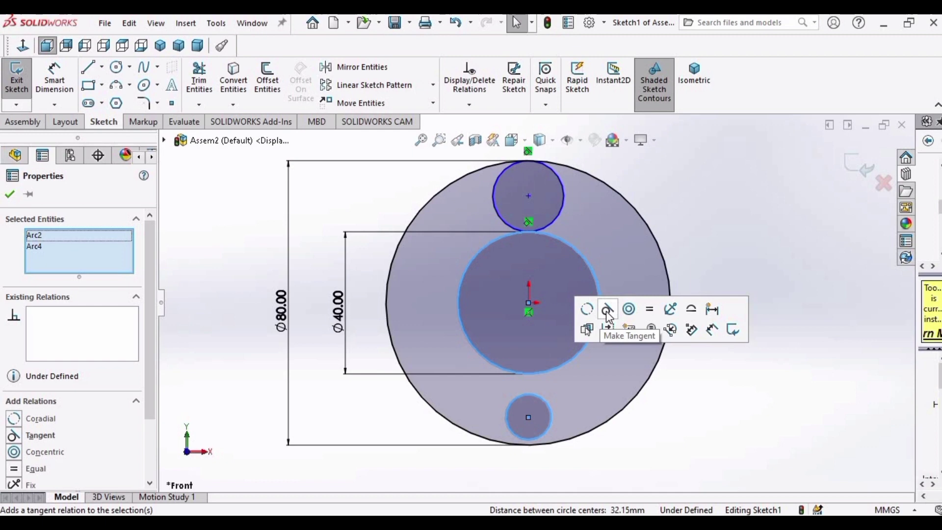
left_click(607, 310)
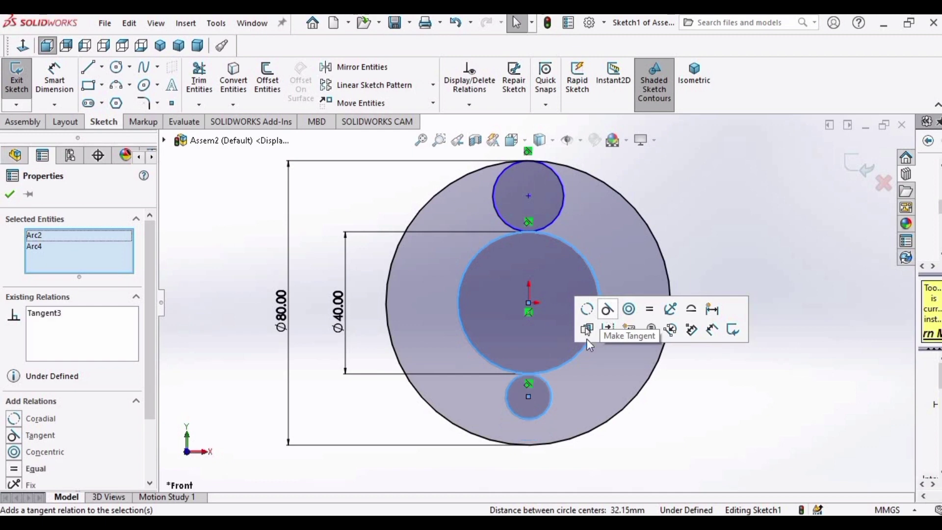
left_click(548, 445)
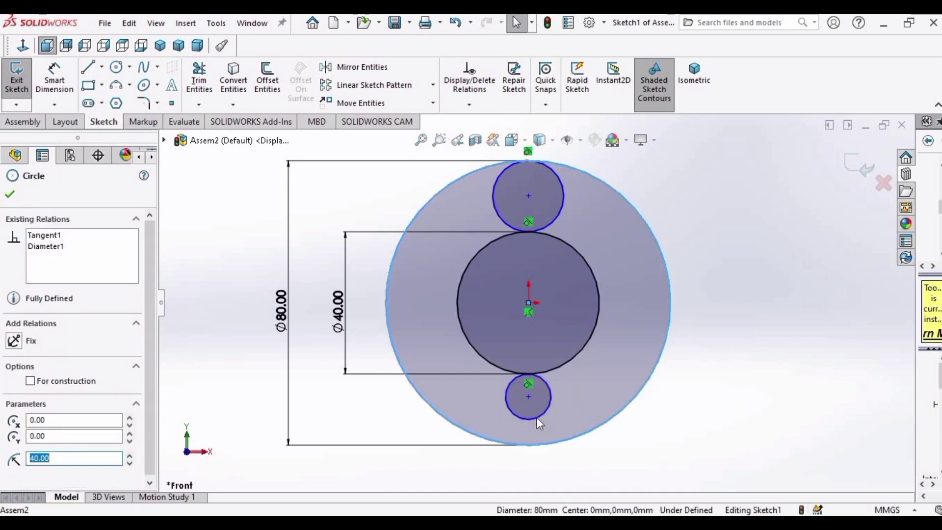
left_click(537, 417, "ctrl")
left_click(597, 360)
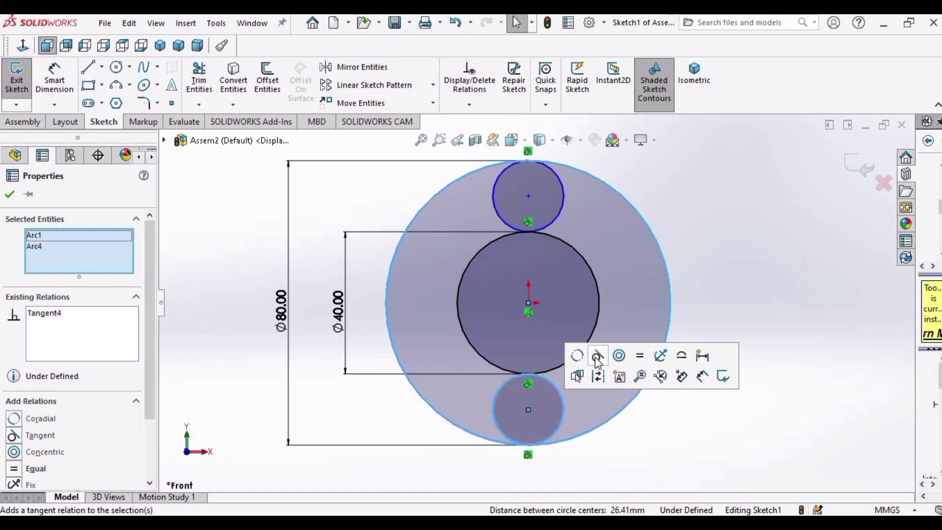
left_click(705, 230)
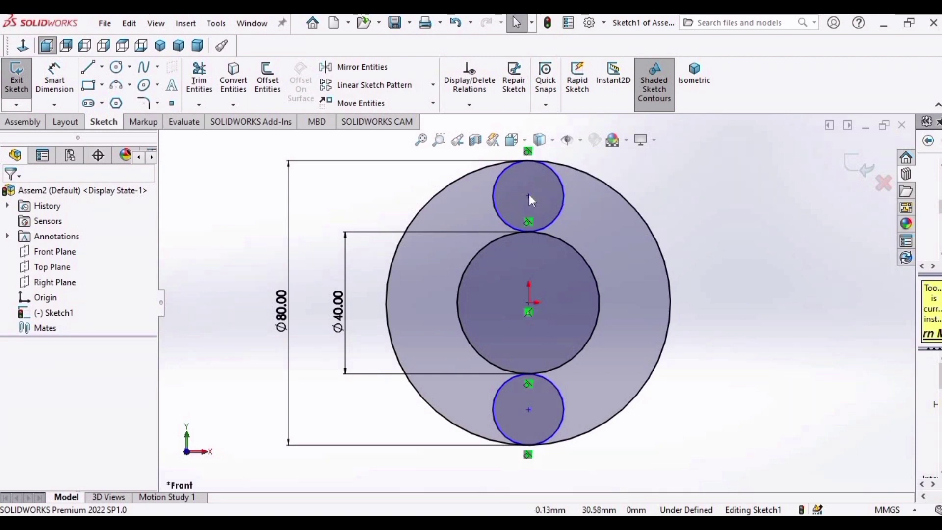
Align the small circles' centre points vertically with the origin.
left_click(528, 196)
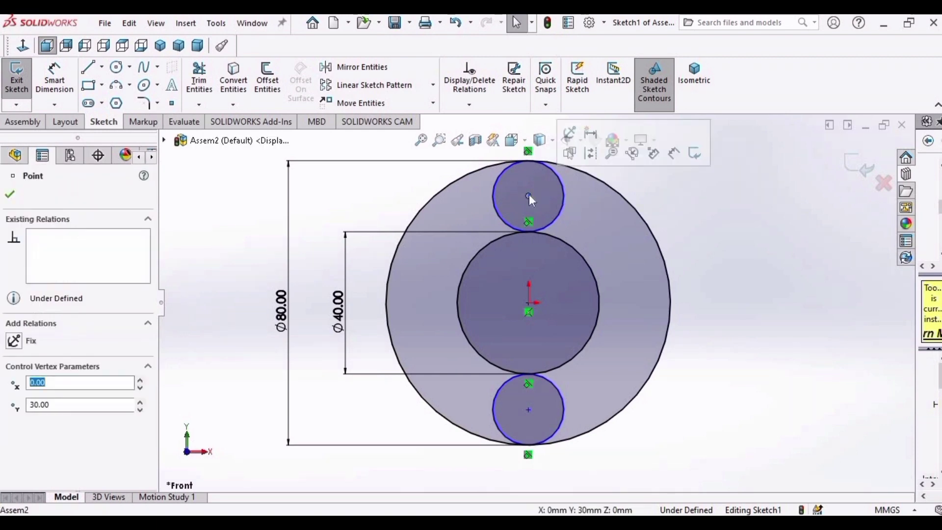
left_click(528, 302, "ctrl")
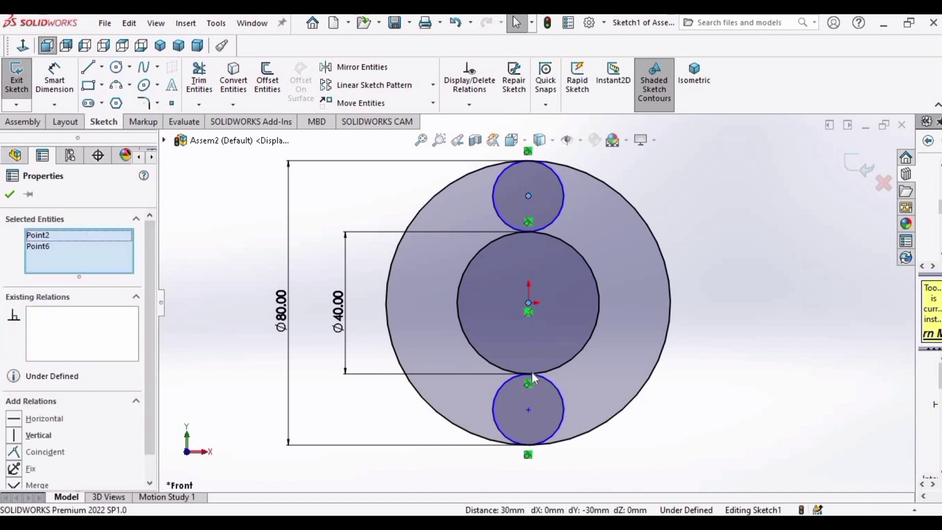
left_click(528, 409, "ctrl")
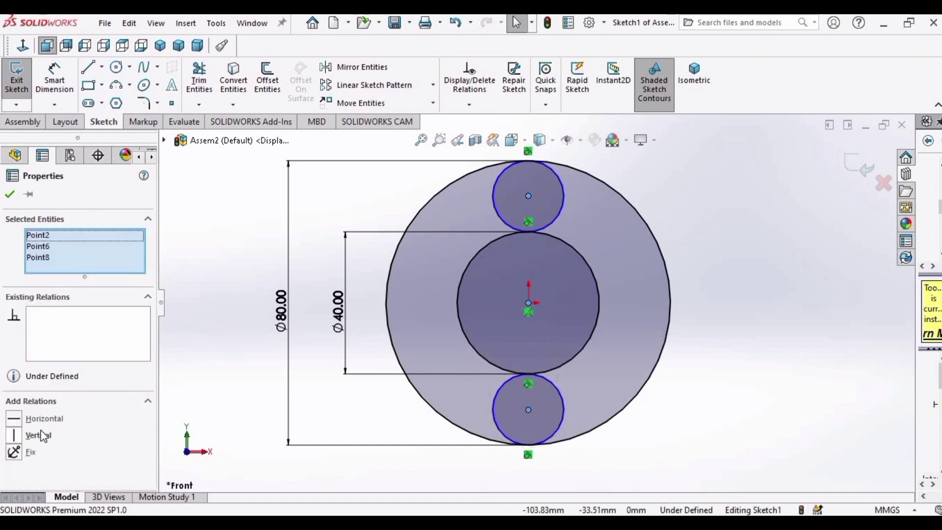
left_click(44, 436)
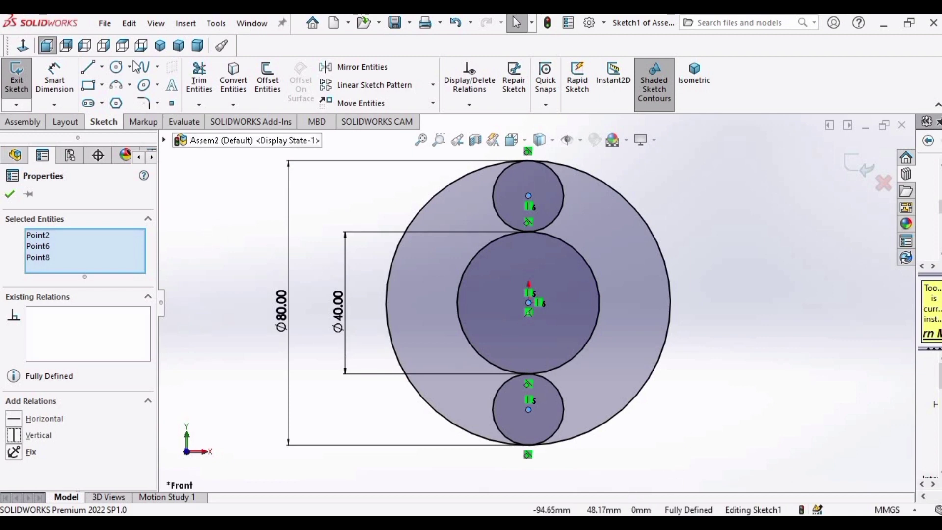
Add a driven Ø20 diameter to the top small circle and exit the sketch.
left_click(73, 78)
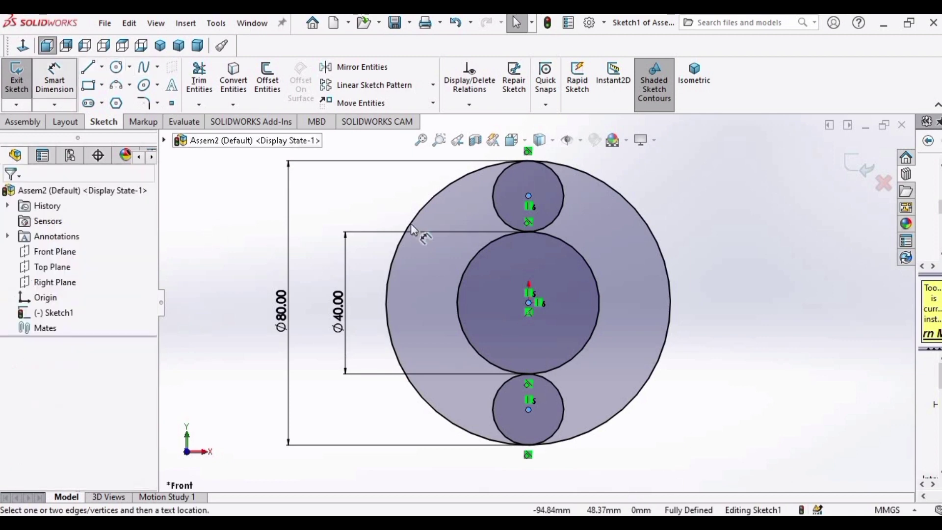
left_click(493, 197)
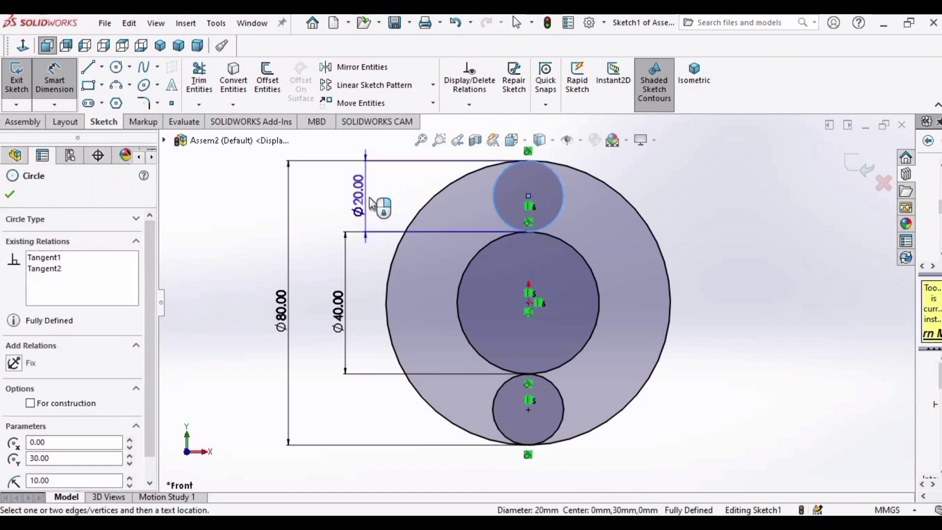
left_click(369, 198)
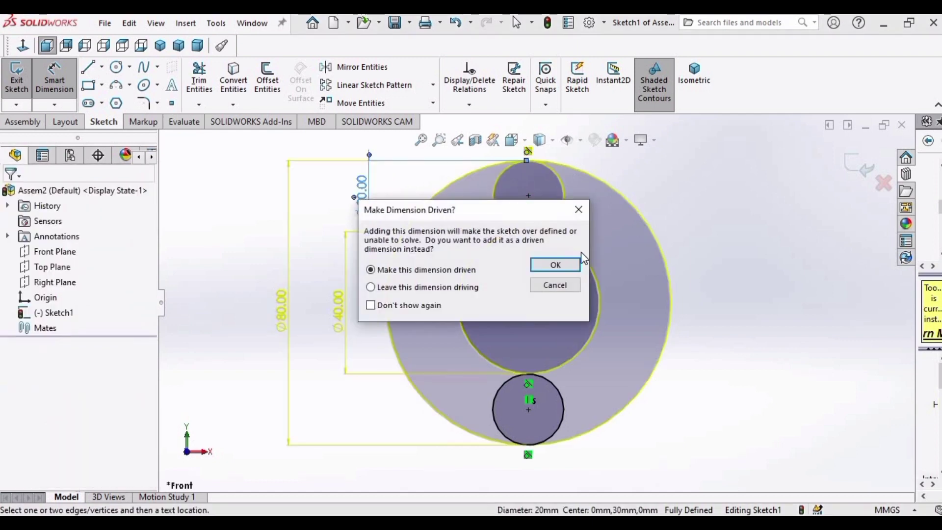
left_click(559, 268)
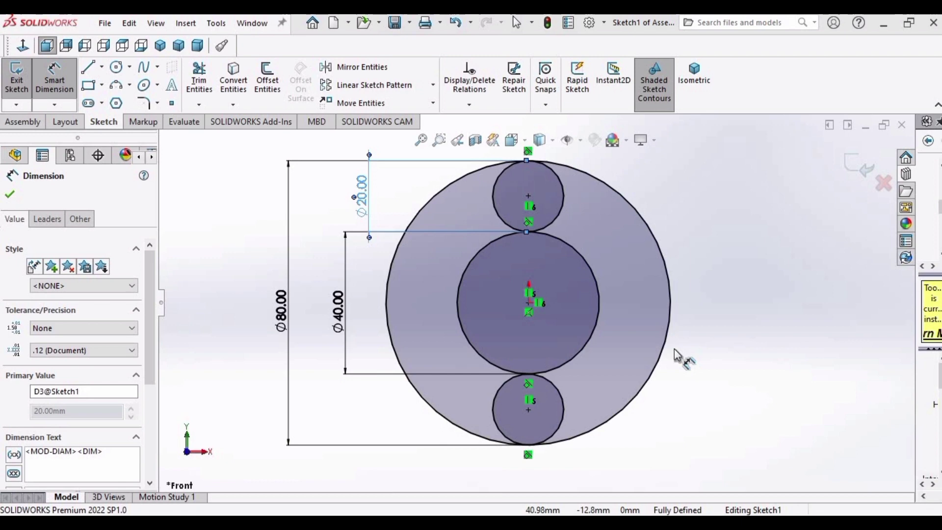
key("Escape")
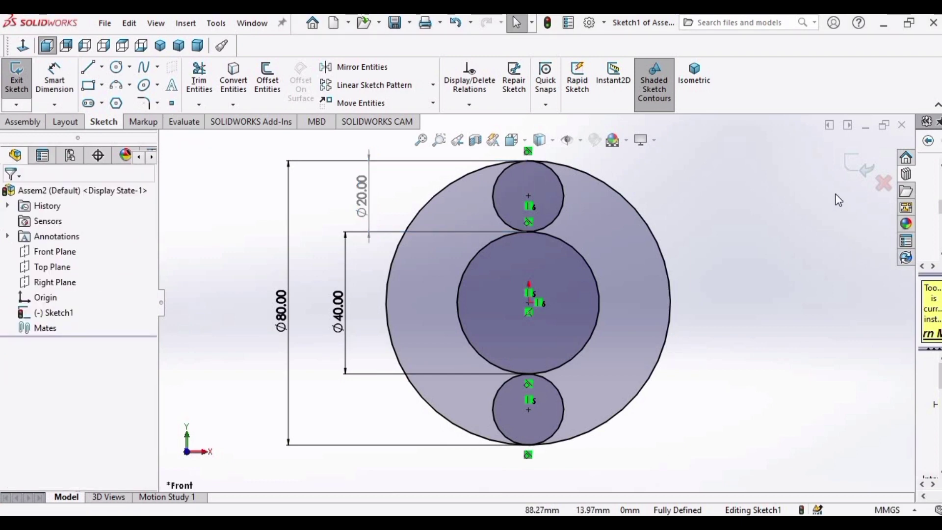
left_click(856, 167)
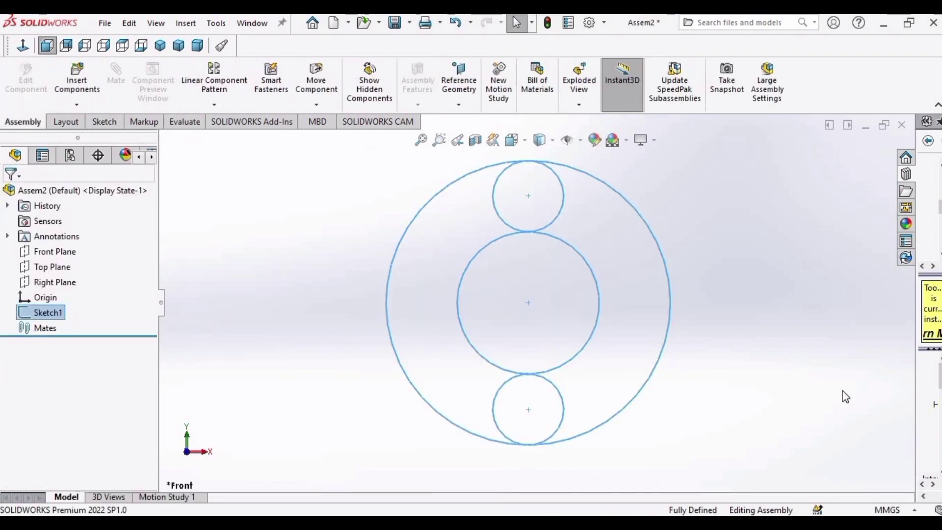
Widen the Design Library pane and show the Toolbox standards like ANSI Metric and AS.
left_click_drag(915, 399, 718, 407)
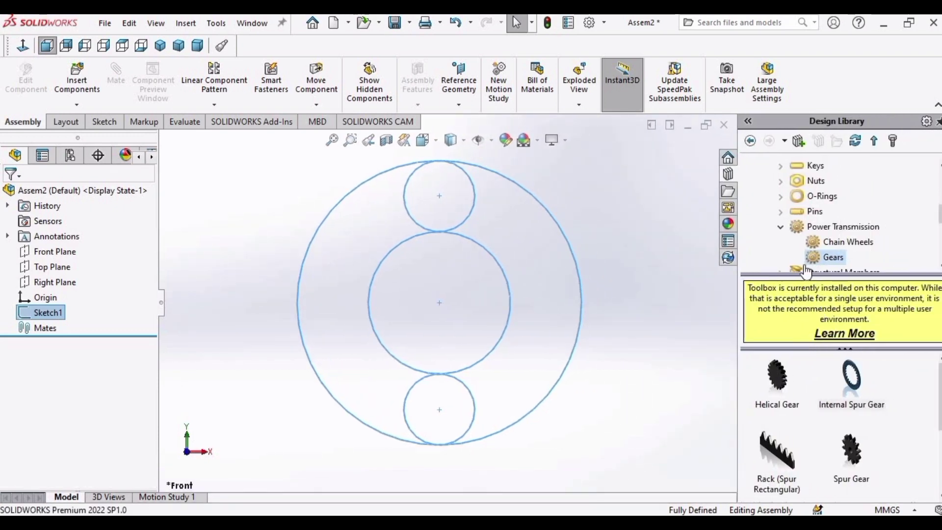
scroll(819, 230, "up", 5)
left_click(780, 166)
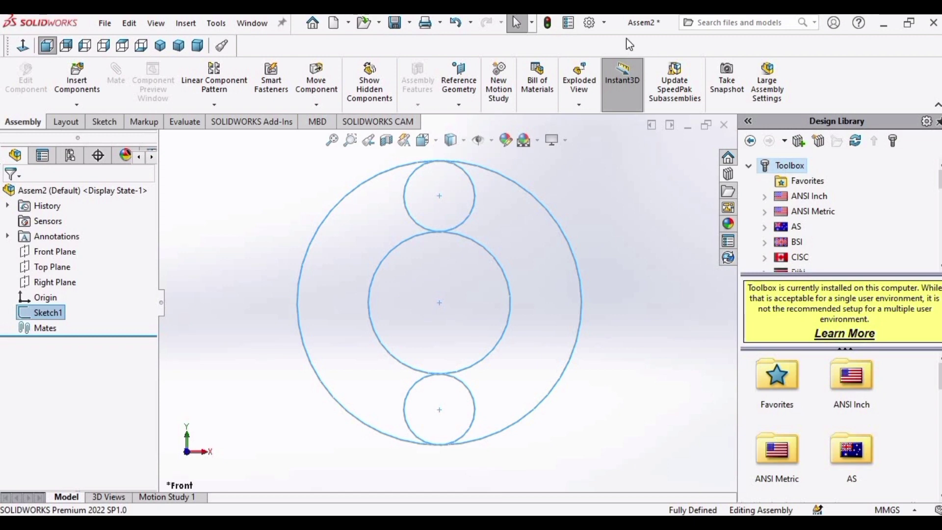
Bring up the Add-Ins list with SOLIDWORKS Toolbox Library active and loading at start-up.
left_click(604, 23)
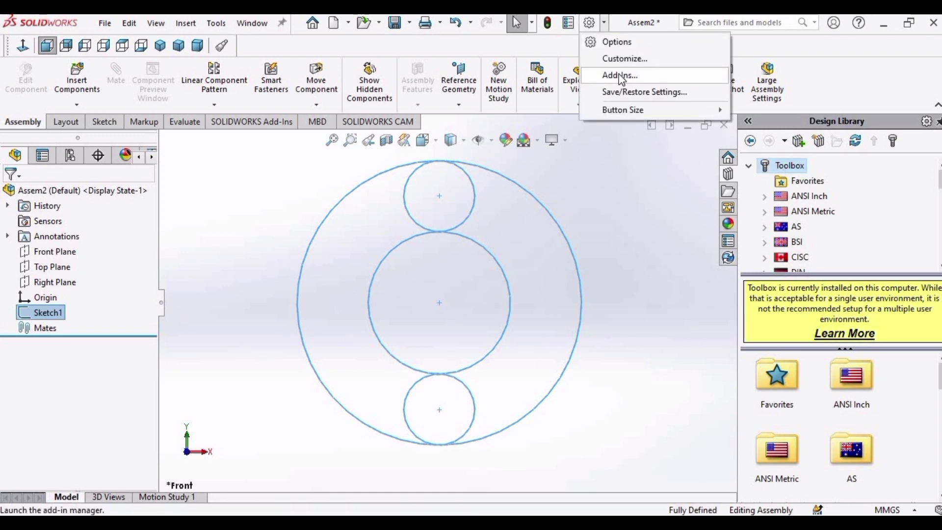
left_click(619, 75)
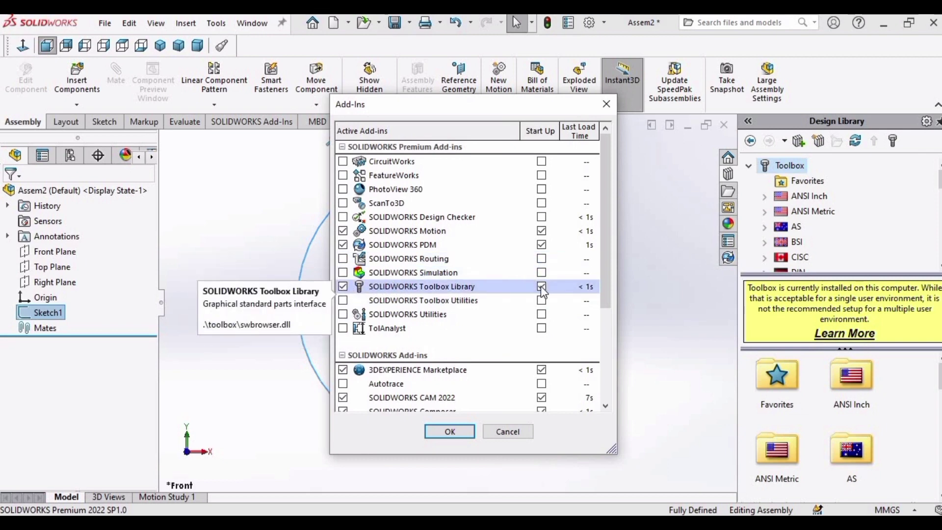
Close Add-Ins and browse the Toolbox to ISO > Power Transmission > Gears.
left_click(449, 431)
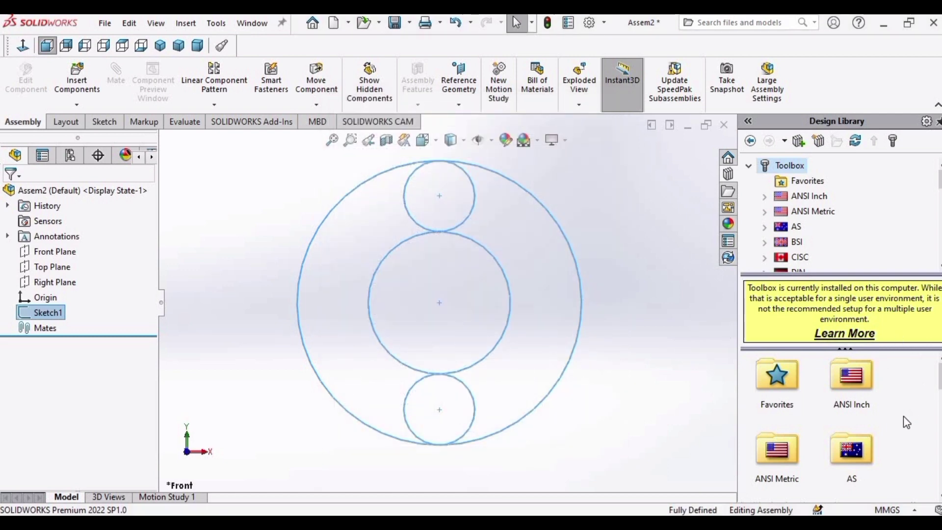
scroll(902, 421, "down", 4)
scroll(902, 422, "up", 4)
scroll(902, 416, "down", 5)
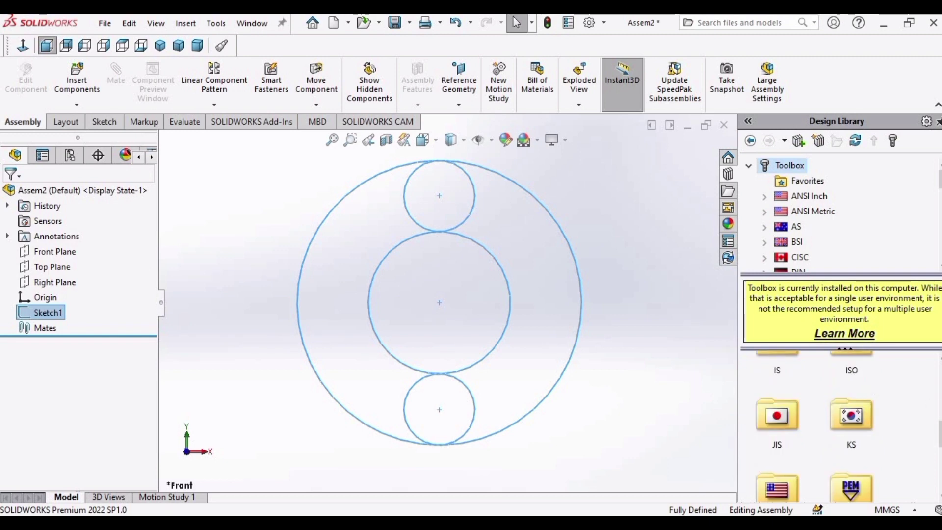
scroll(940, 438, "up", 1)
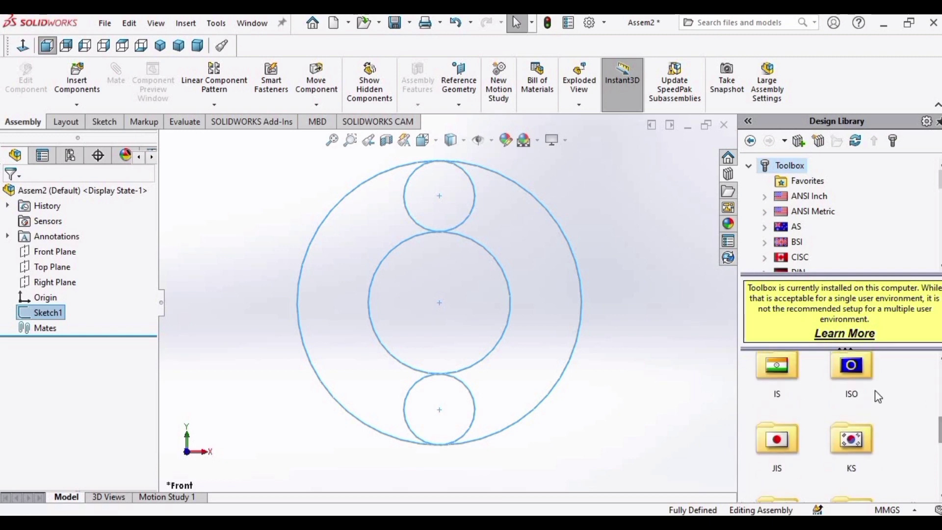
double_click(863, 373)
scroll(809, 427, "down", 3)
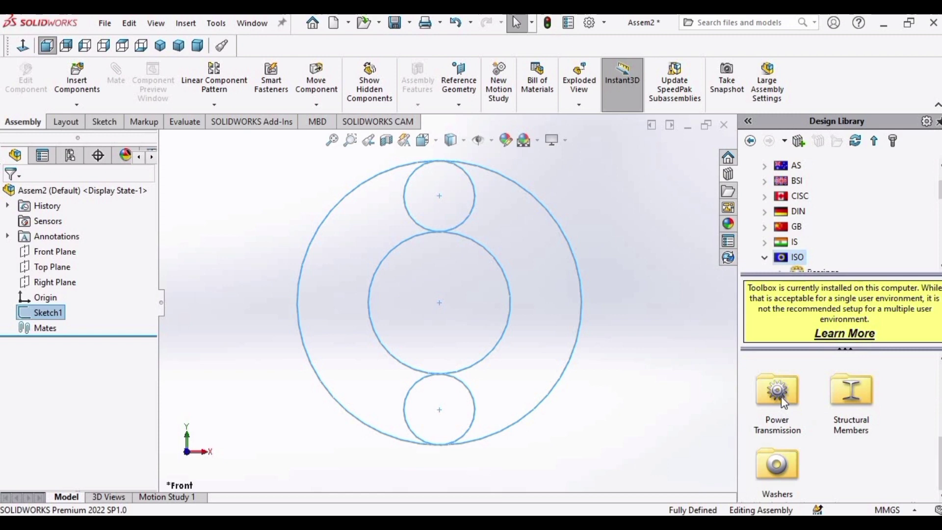
left_click(781, 396)
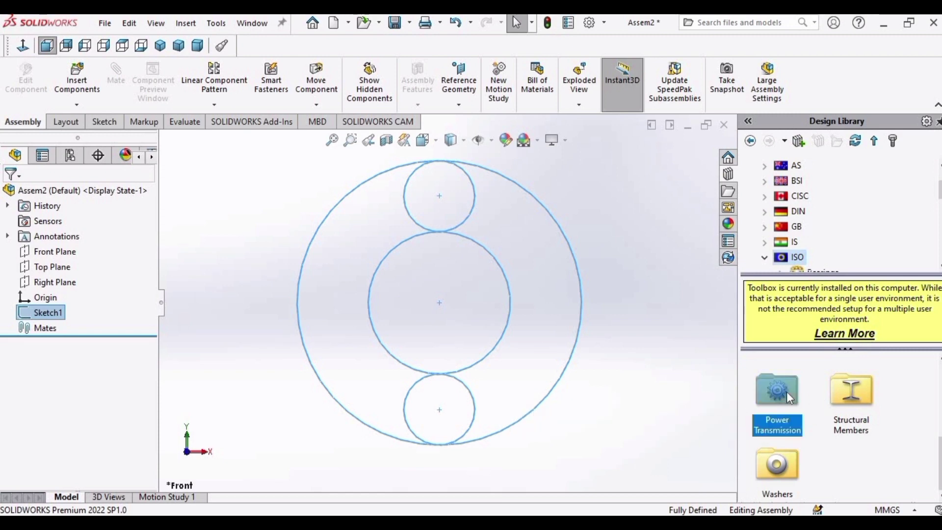
double_click(787, 393)
double_click(853, 390)
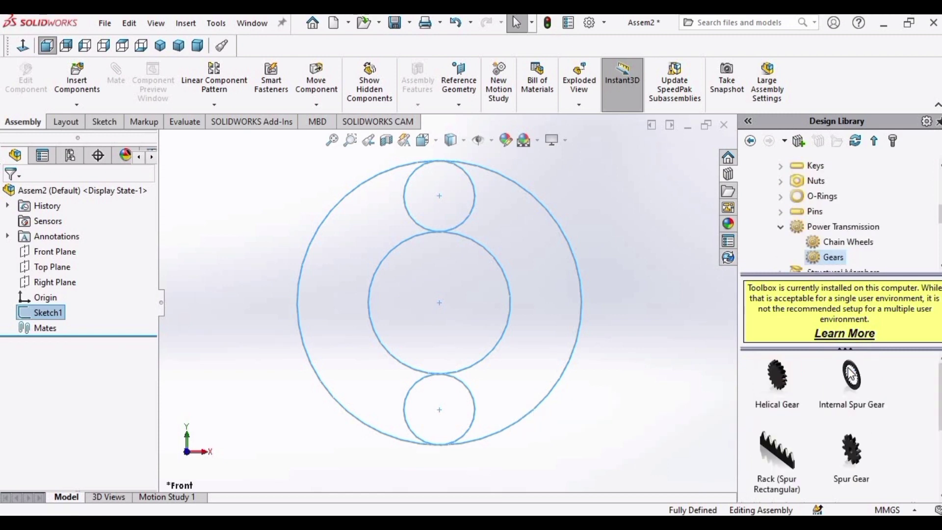
Drop a Spur Gear into the centre circle: module 2, 10 teeth, pressure angle 20, face width 12.
mouse_move(852, 459)
left_mouse_down()
mouse_move(447, 337)
mouse_move(463, 276)
mouse_move(535, 320)
left_mouse_up()
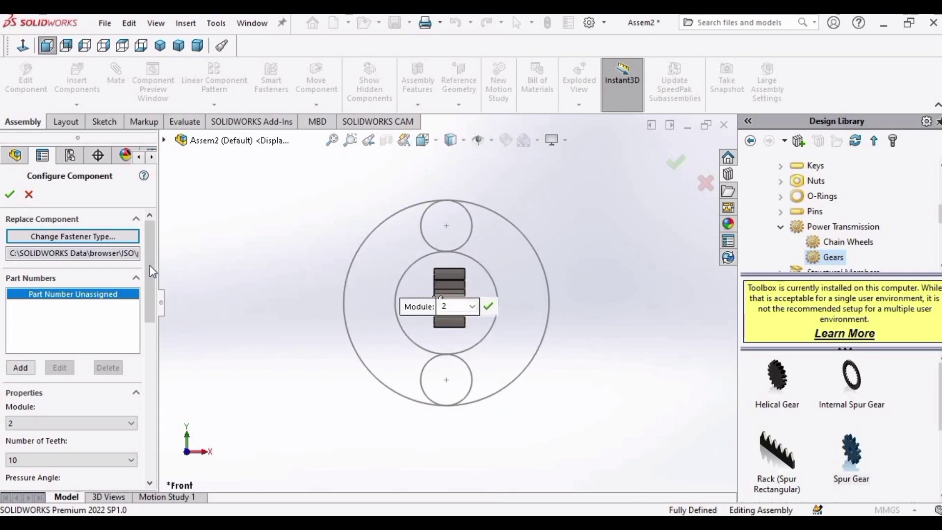
left_click_drag(149, 265, 146, 315)
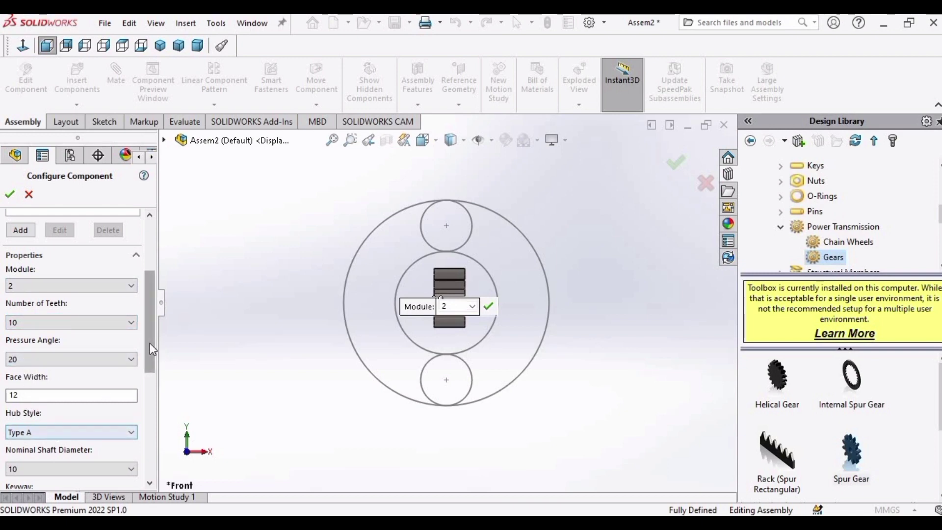
left_click_drag(146, 346, 150, 407)
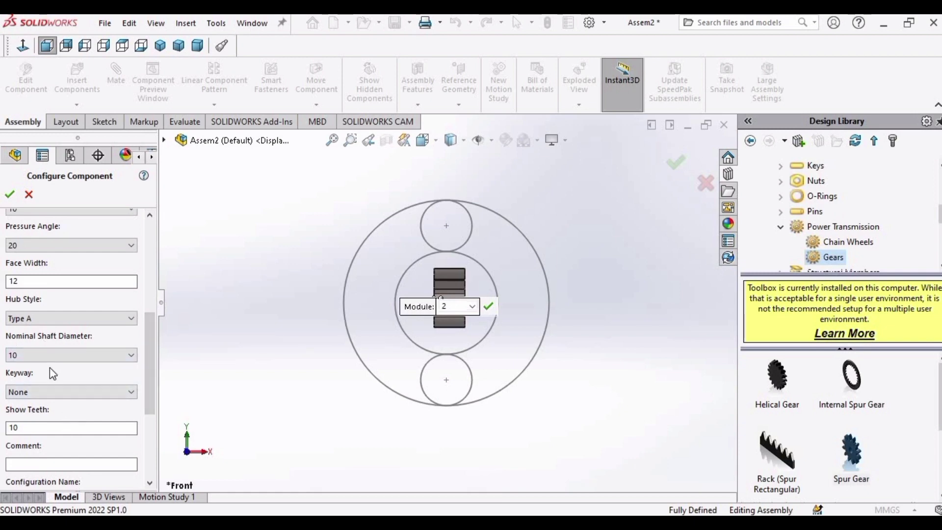
Insert the 10-tooth gear plus a second copy beside the top circle.
left_click(15, 195)
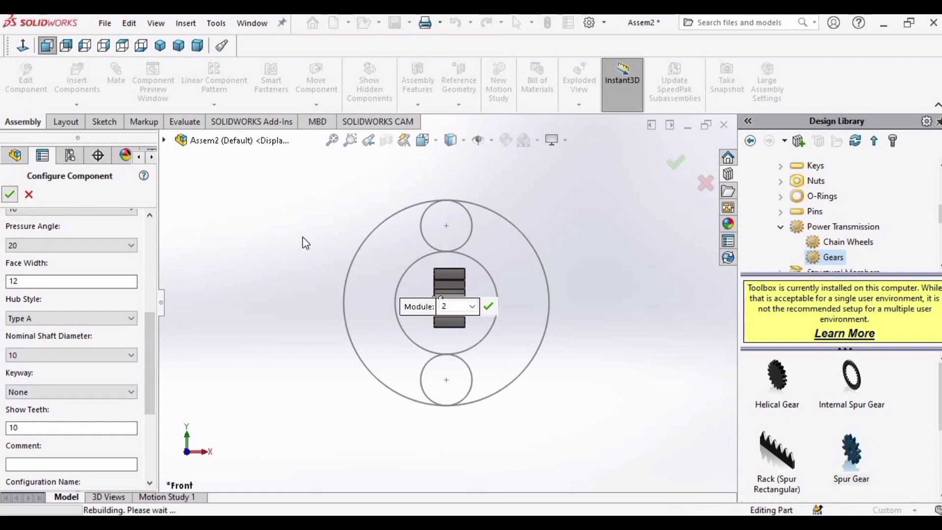
left_click(375, 214)
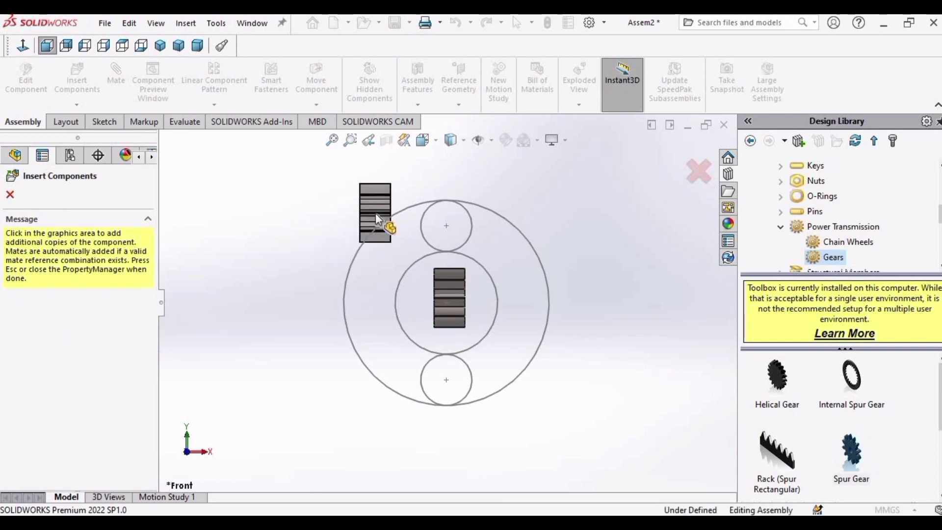
key("Escape")
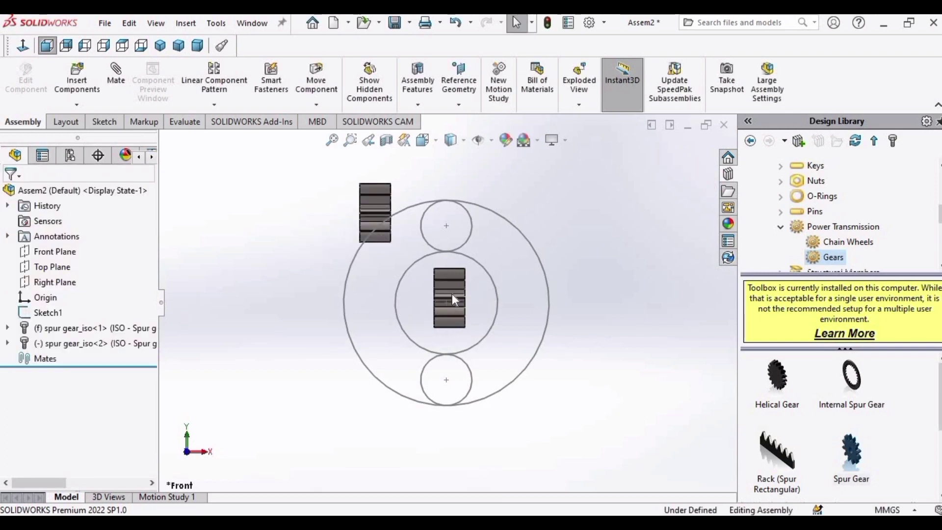
Float the centre gear and move it down beside the bottom small circle.
left_click(452, 293)
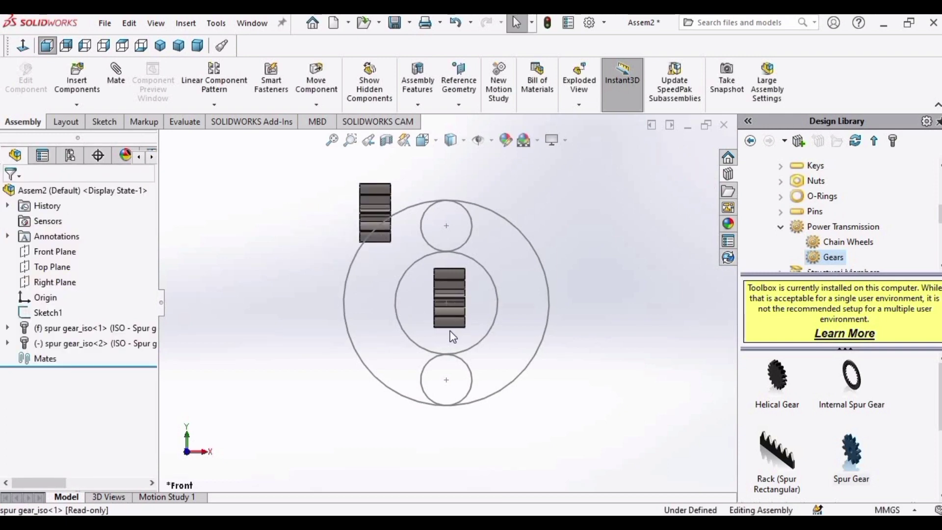
right_click(453, 294)
left_click(487, 310)
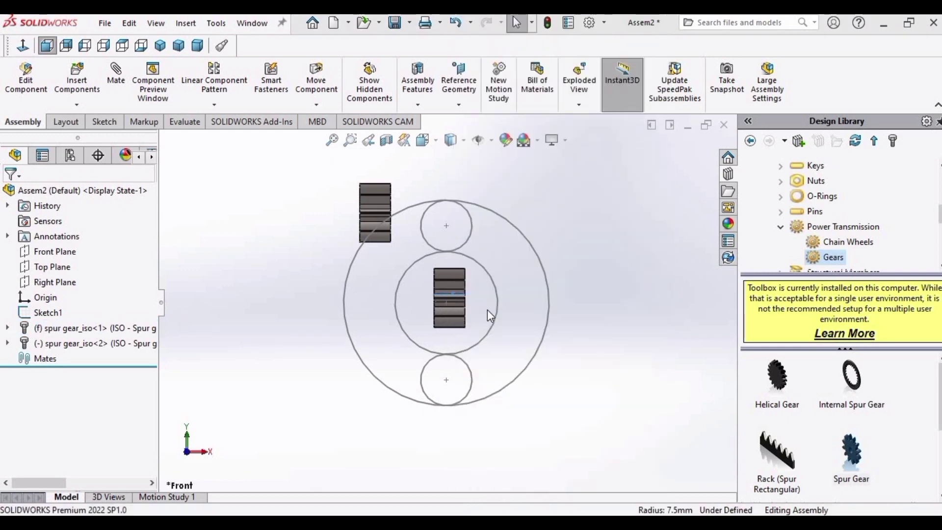
left_click(316, 80)
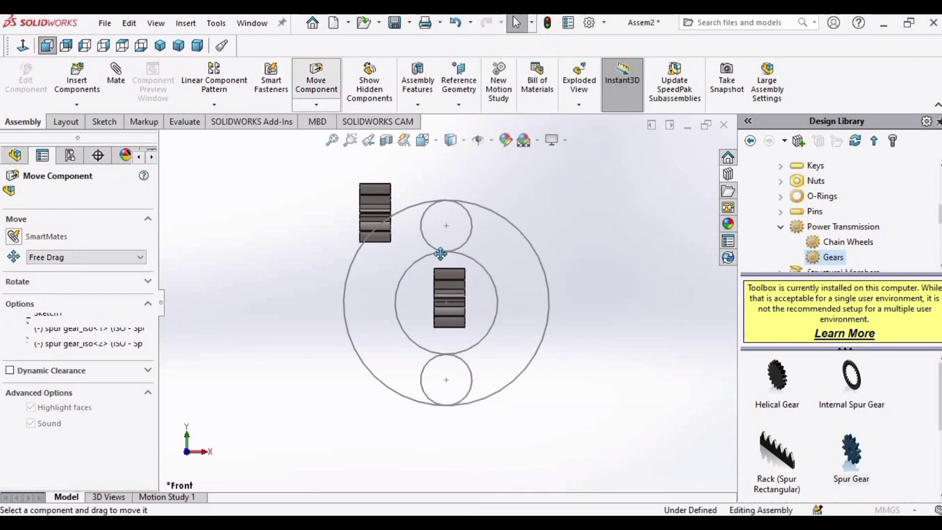
left_click_drag(433, 307, 388, 400)
key("Escape")
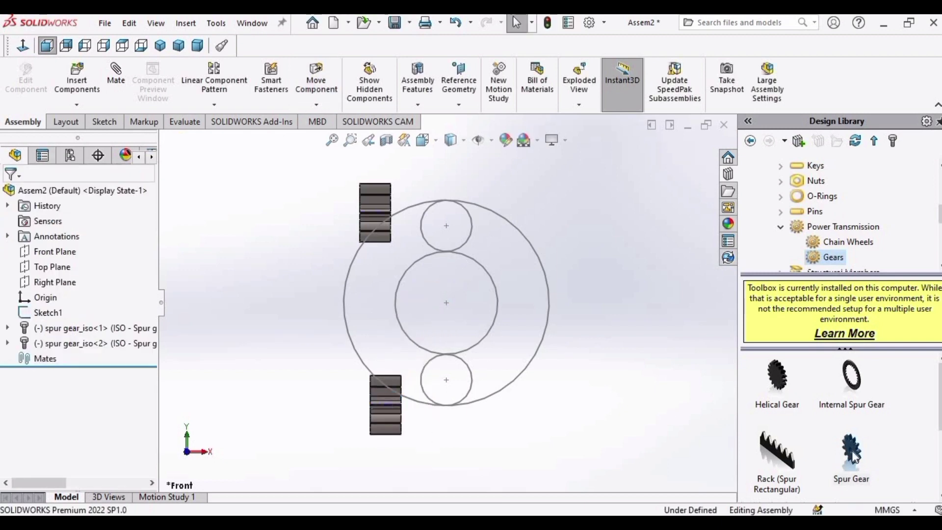
Insert a module 2, 20-tooth spur gear into the sketch's centre circle.
left_click_drag(853, 457, 429, 291)
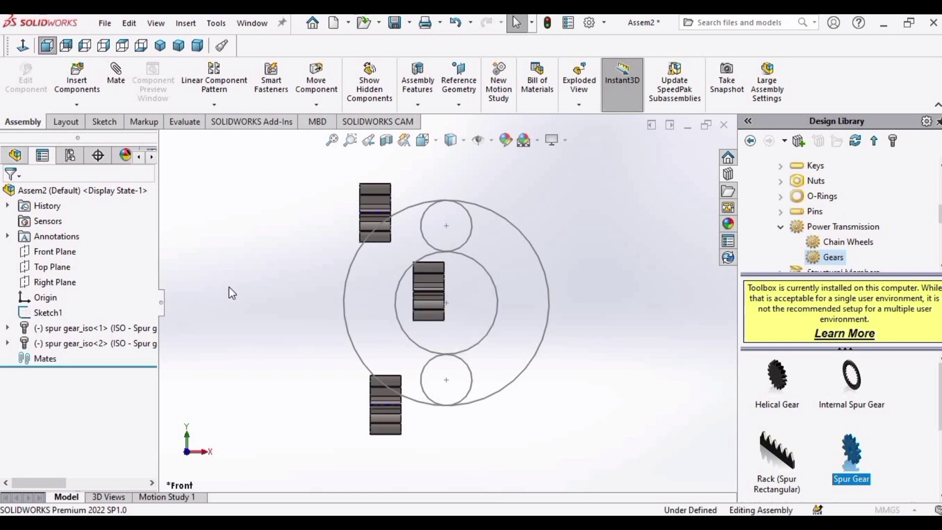
left_click_drag(149, 272, 126, 337)
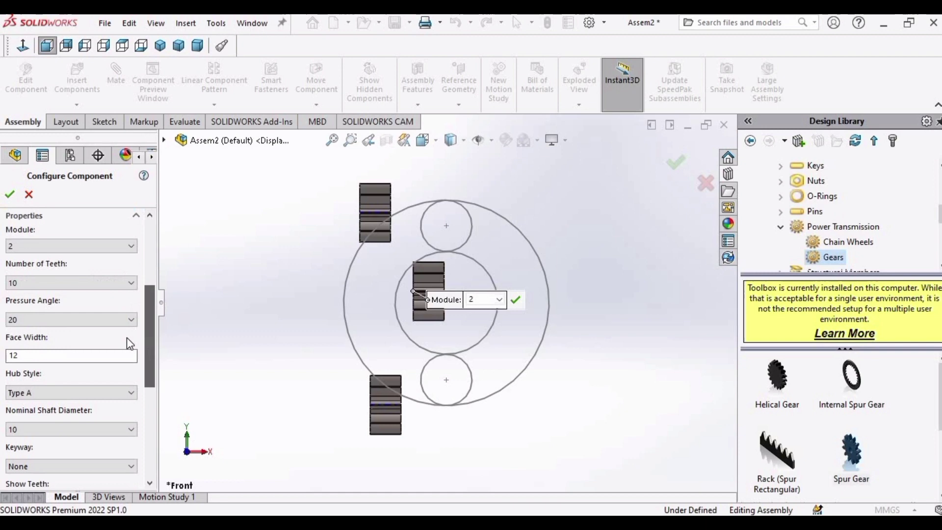
left_click(34, 283)
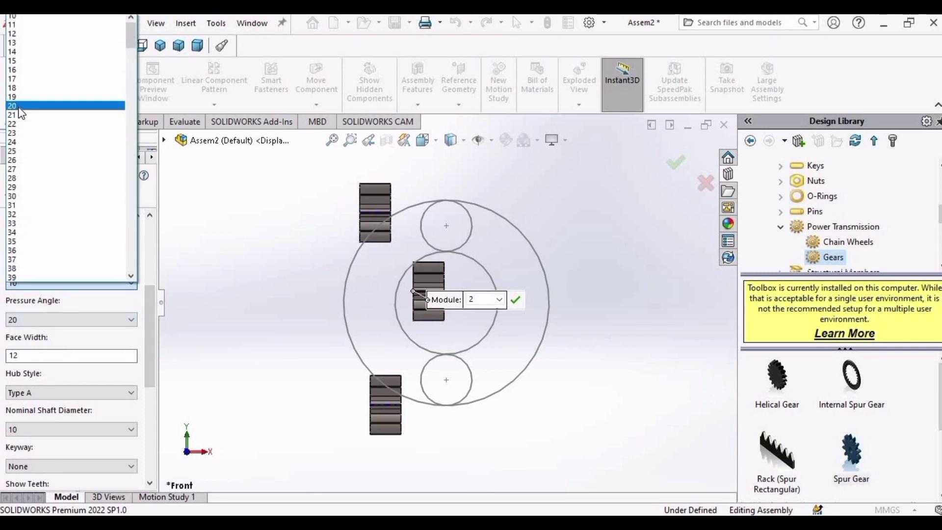
left_click(17, 106)
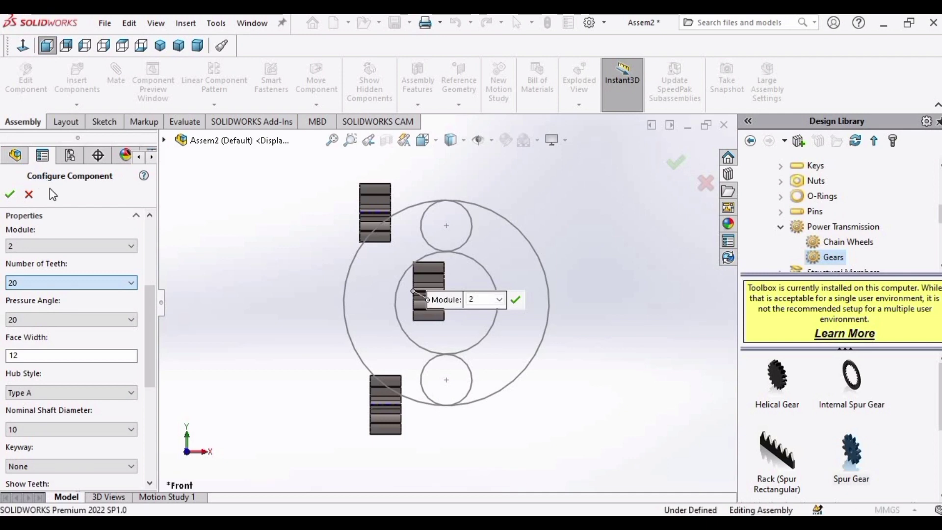
left_click(10, 195)
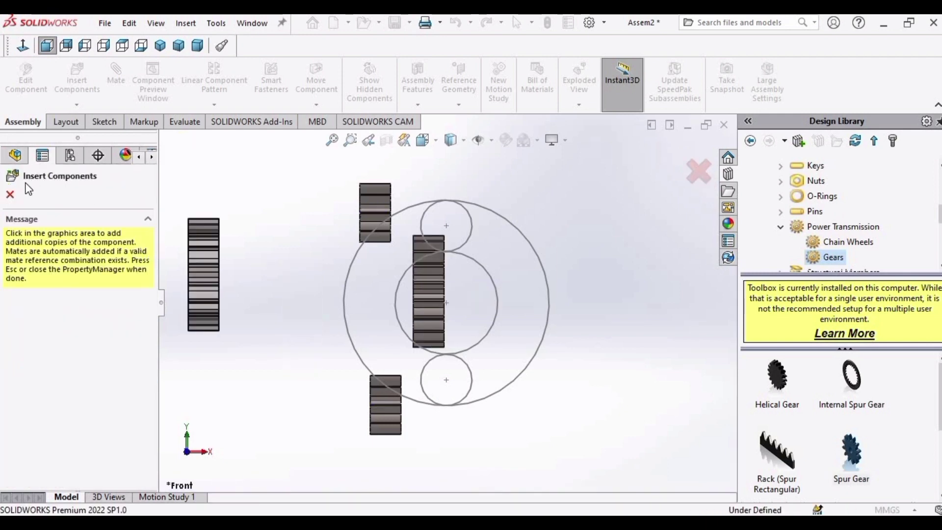
left_click(10, 196)
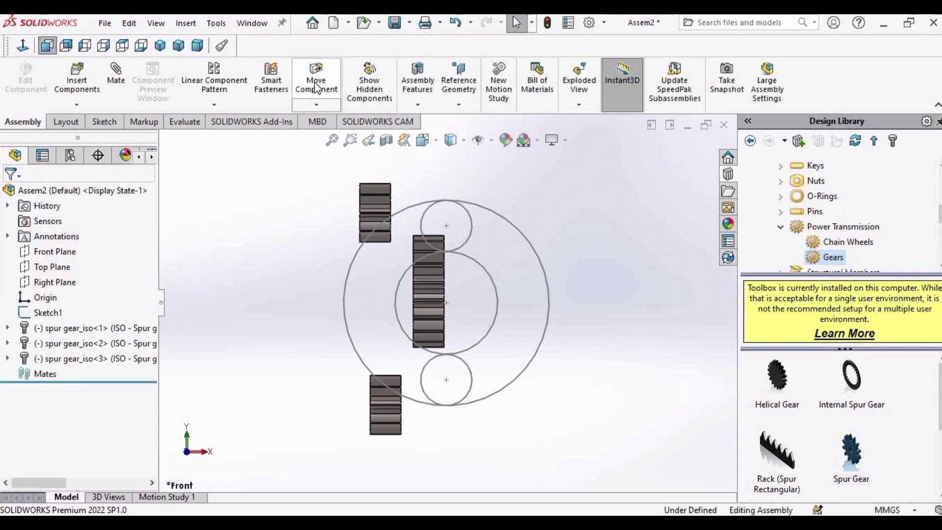
Shift the 20-tooth gear to the Ø80 circle's left edge, then insert a module 2, 40-tooth internal gear.
left_click_drag(416, 289, 380, 315)
key("Escape")
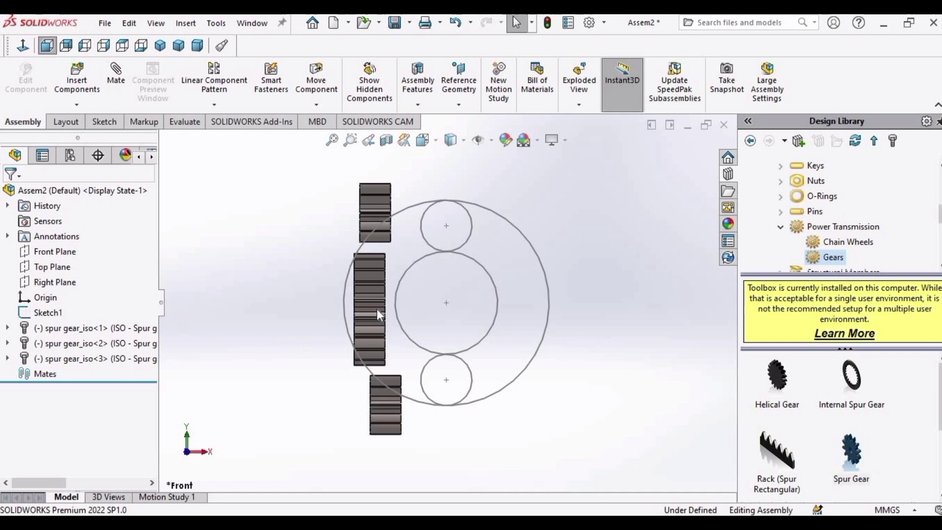
left_click_drag(860, 383, 636, 291)
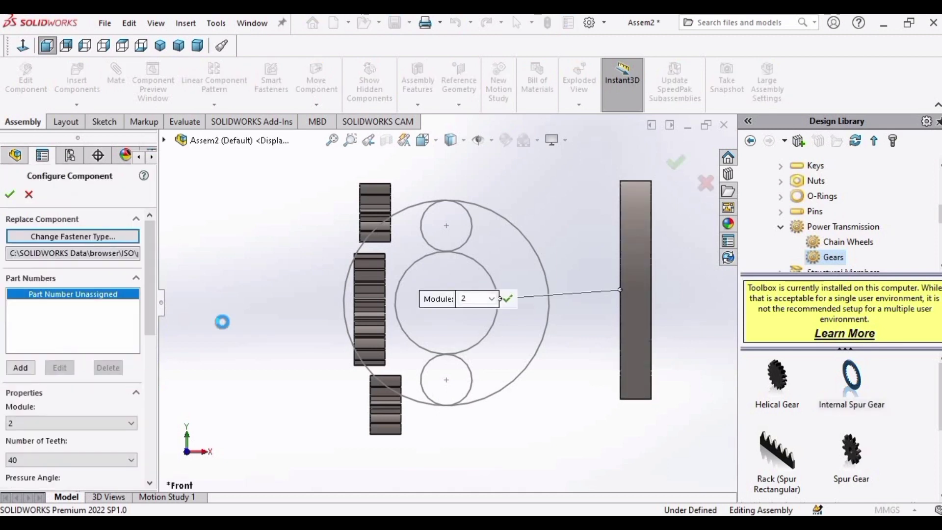
left_click_drag(146, 269, 143, 323)
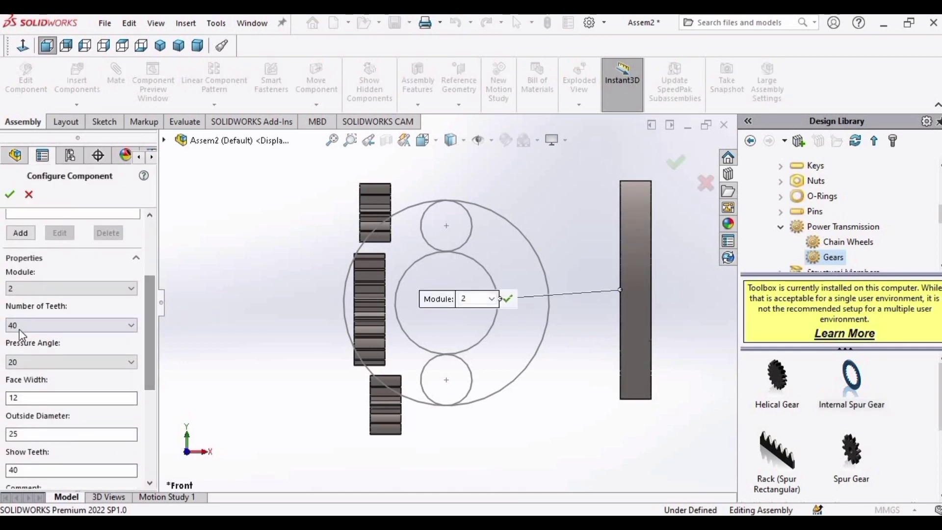
scroll(146, 331, "down", 2)
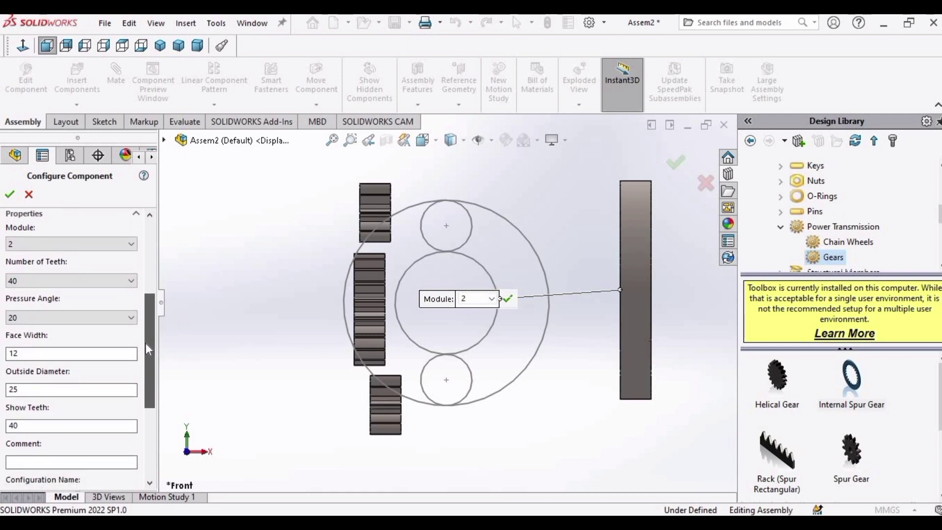
scroll(145, 343, "down", 1)
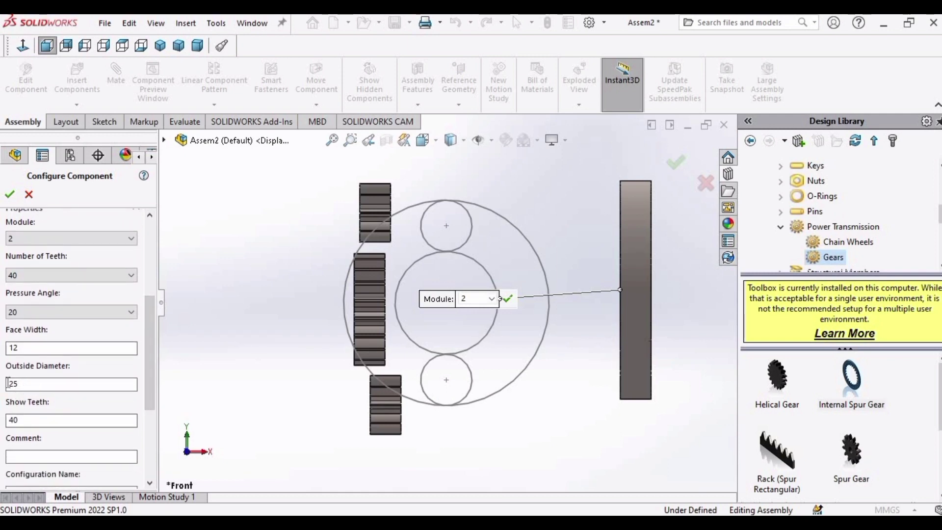
left_click(10, 195)
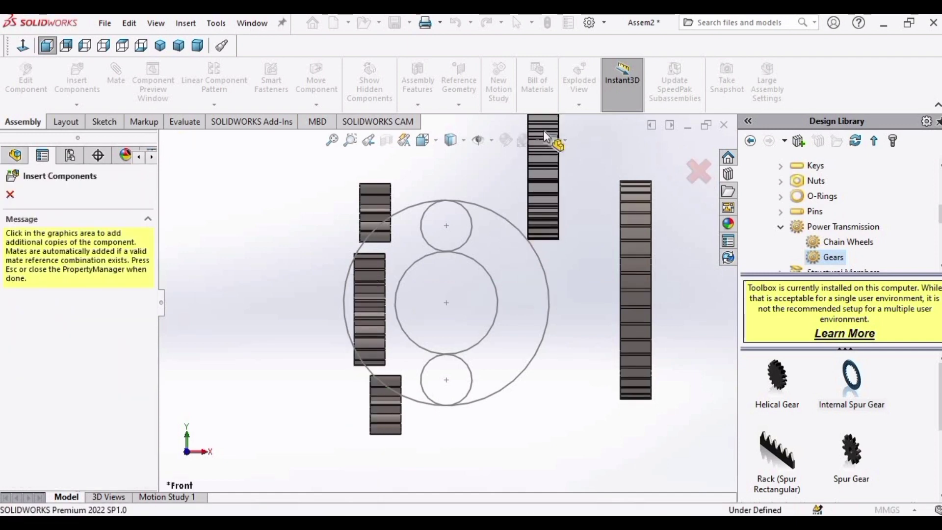
left_click(9, 196)
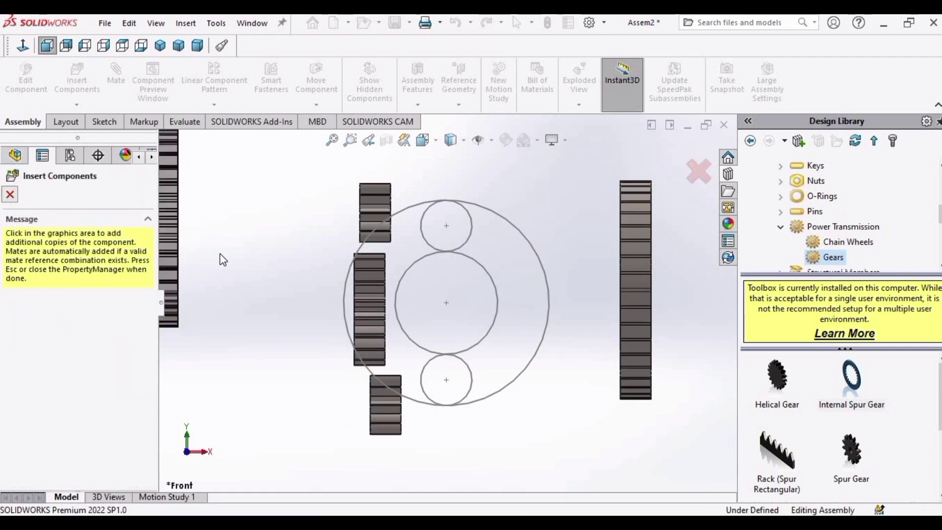
Rotate the top, middle and bottom spur gears and the ring gear face-on, then enlarge the model view.
left_click(315, 106)
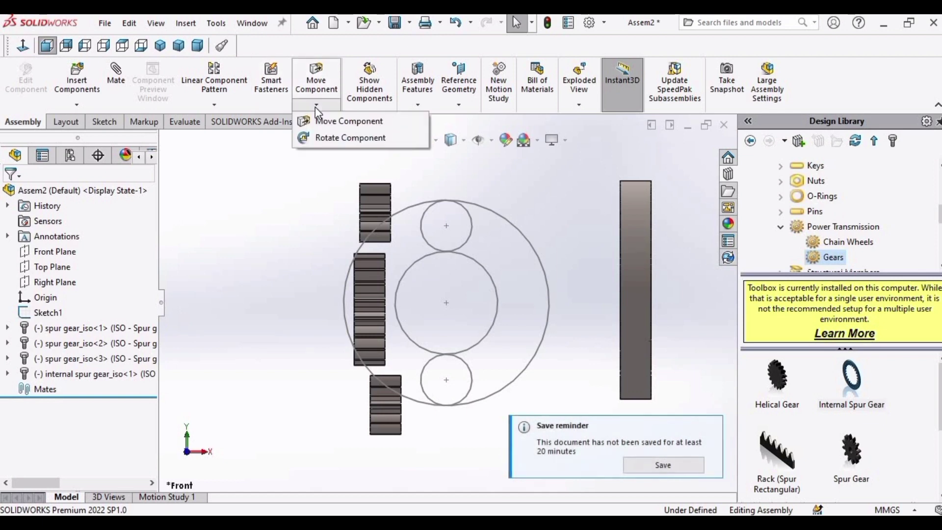
left_click(346, 137)
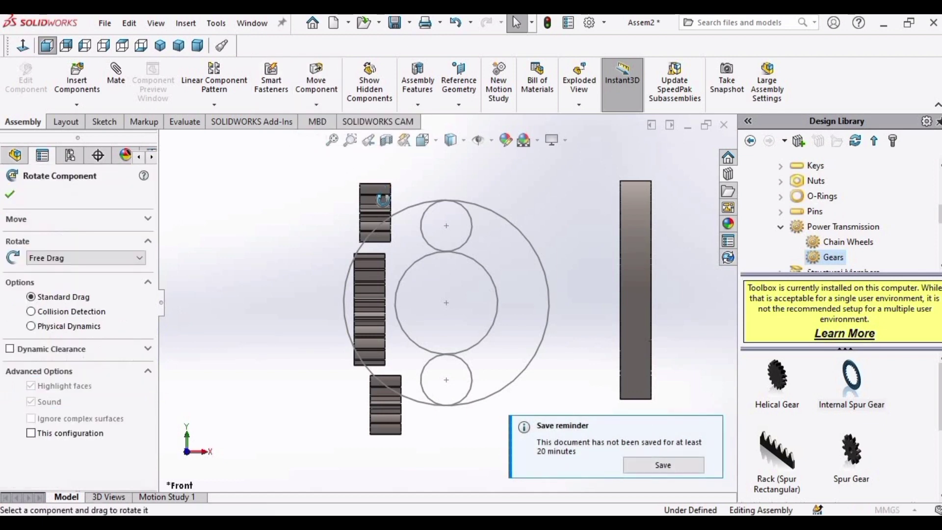
mouse_move(375, 202)
left_mouse_down()
mouse_move(322, 211)
mouse_move(383, 304)
left_mouse_up()
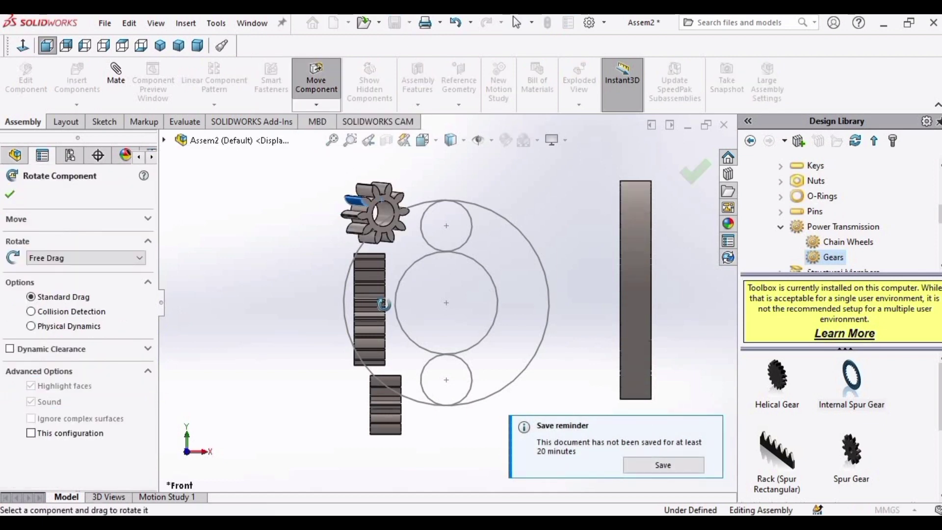
left_click_drag(327, 312, 297, 318)
left_click_drag(380, 403, 305, 398)
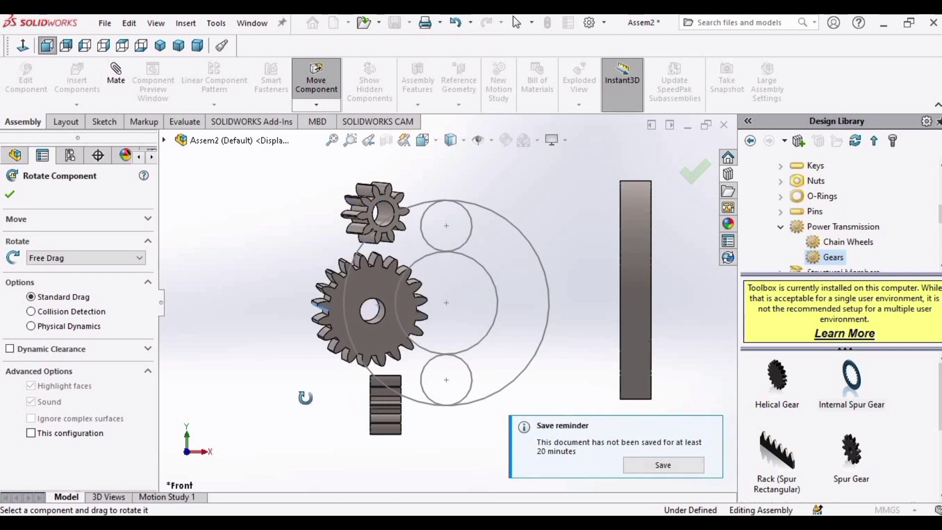
left_click_drag(656, 293, 722, 293)
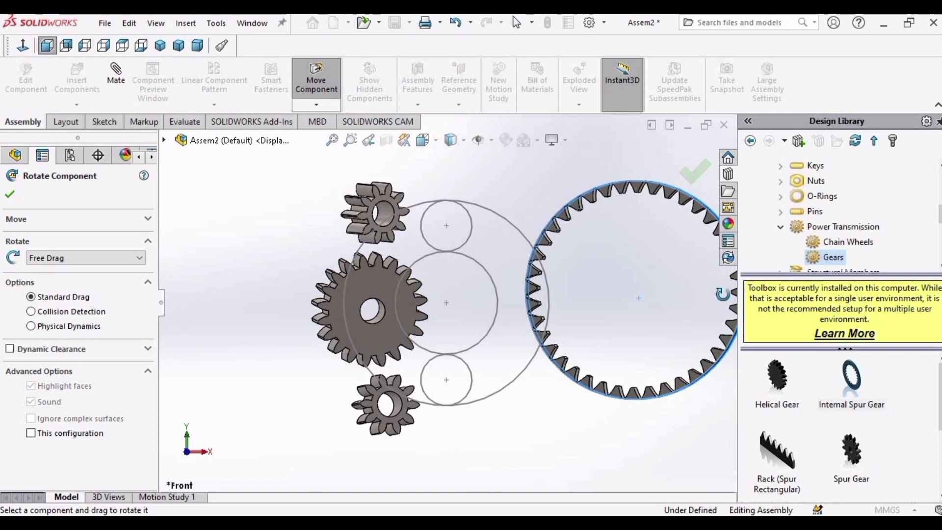
left_click(10, 196)
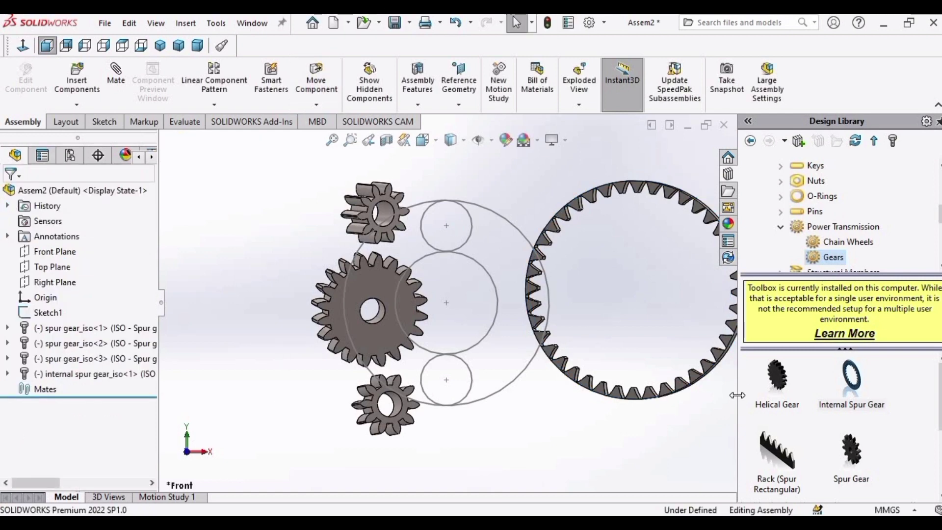
left_click_drag(736, 394, 907, 379)
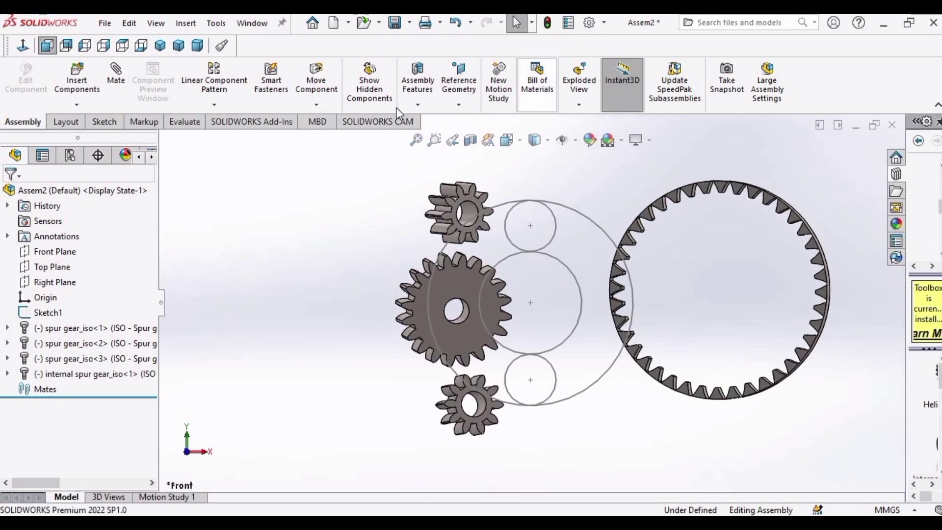
Create Axis1 through the small circle's centre, perpendicular to the Front Plane, and show reference axes.
left_click(458, 105)
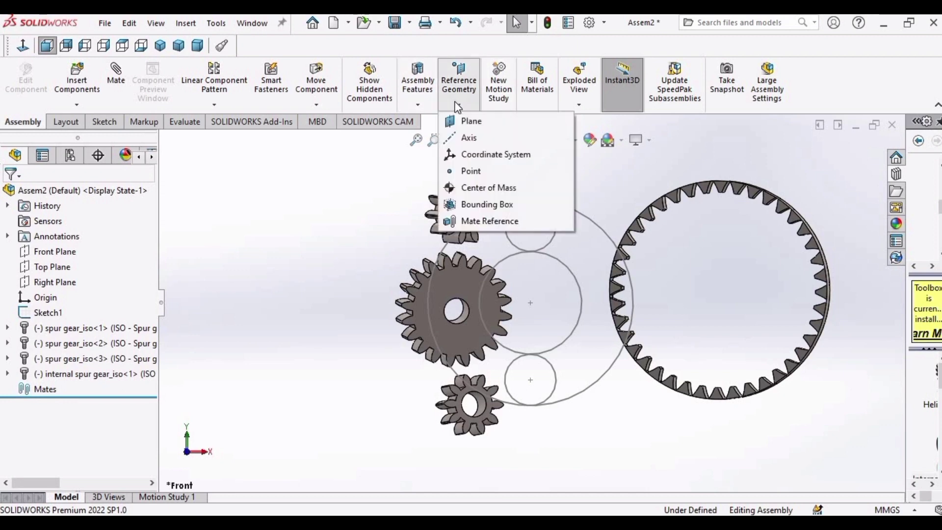
left_click(466, 137)
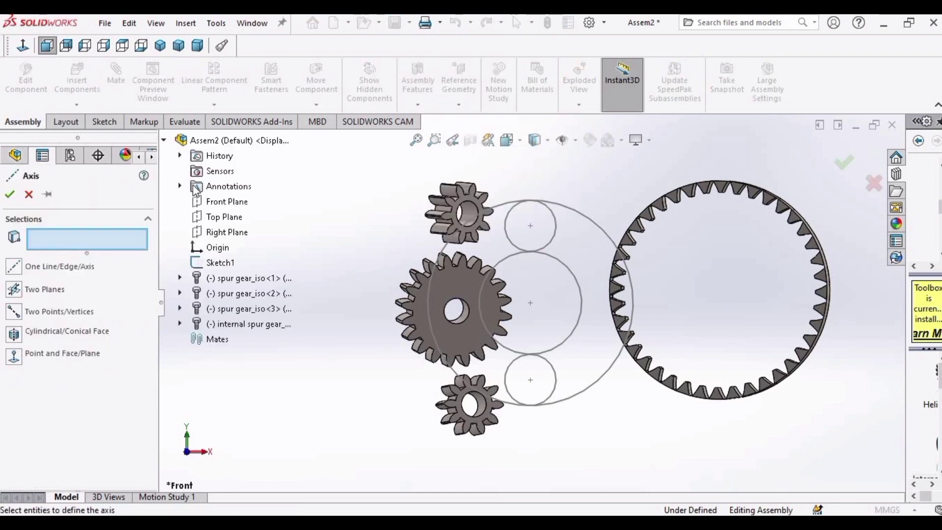
left_click(227, 202)
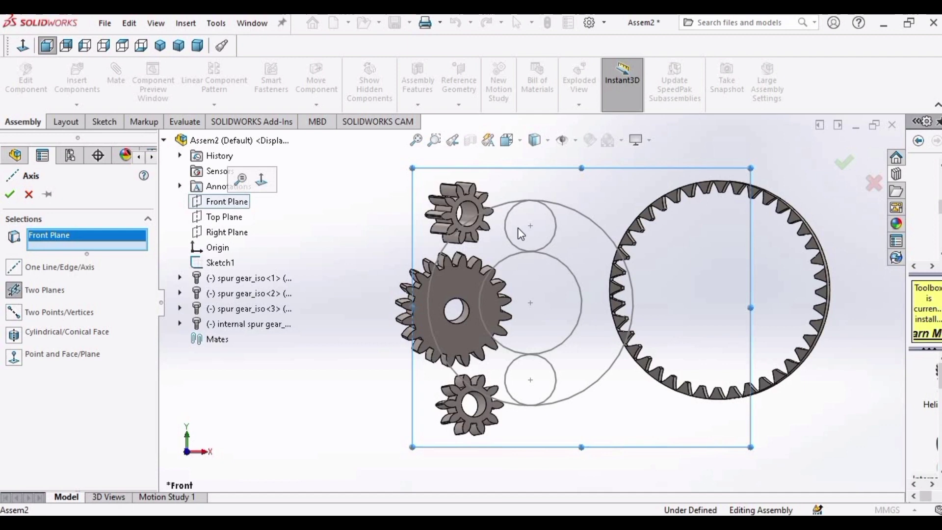
left_click(530, 226)
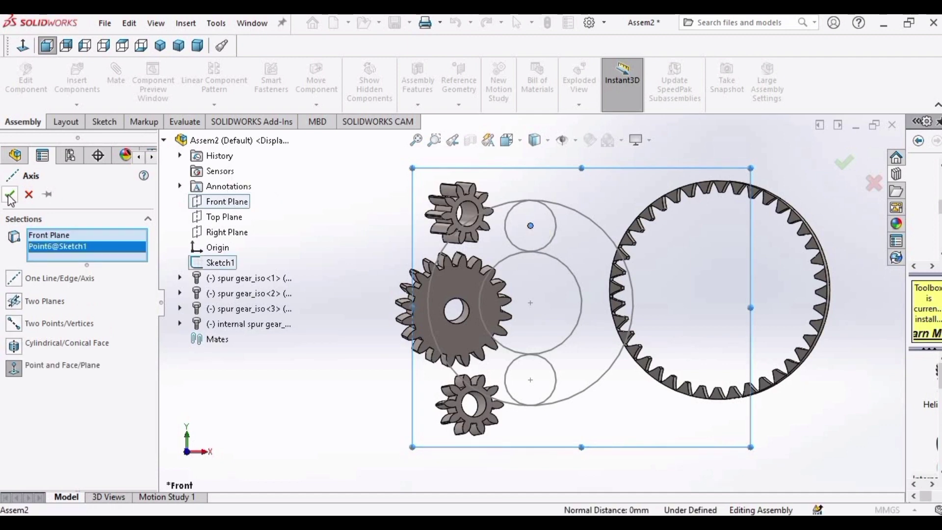
middle_click_drag(556, 296, 531, 291)
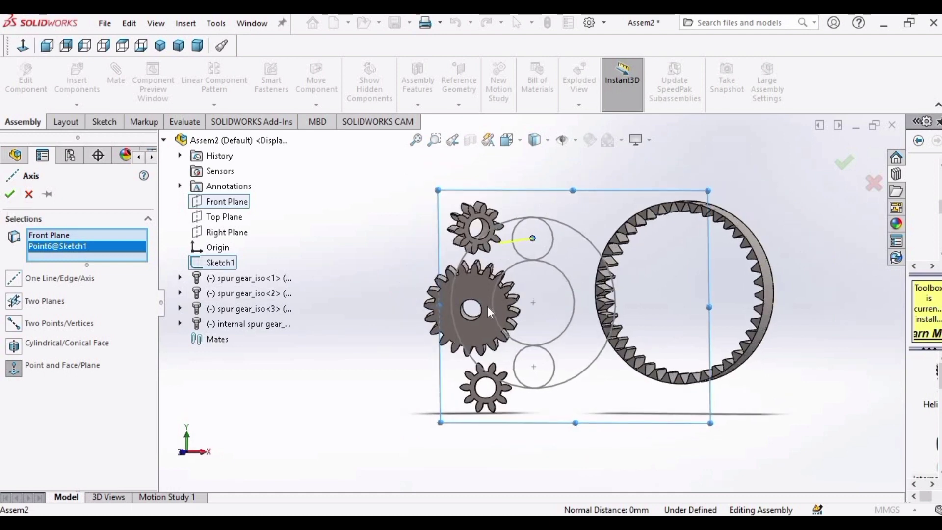
scroll(539, 253, "down", 2)
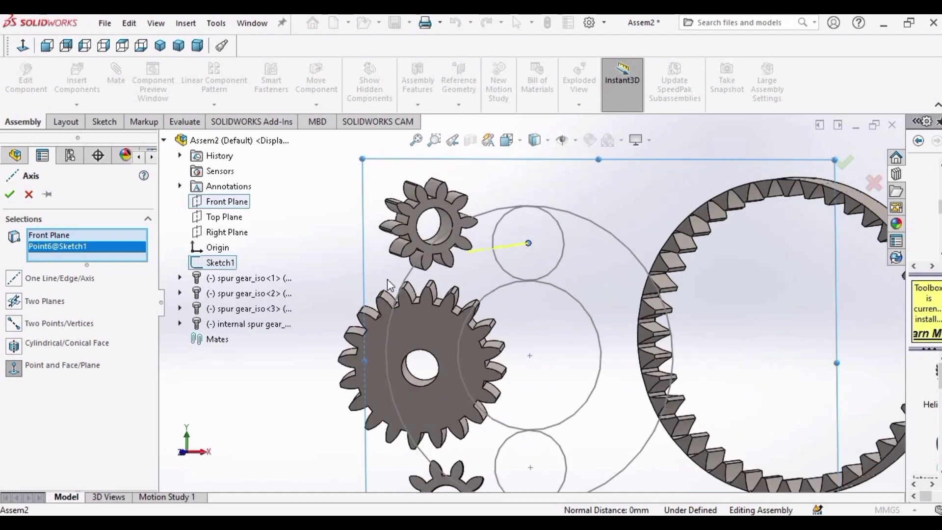
left_click(10, 195)
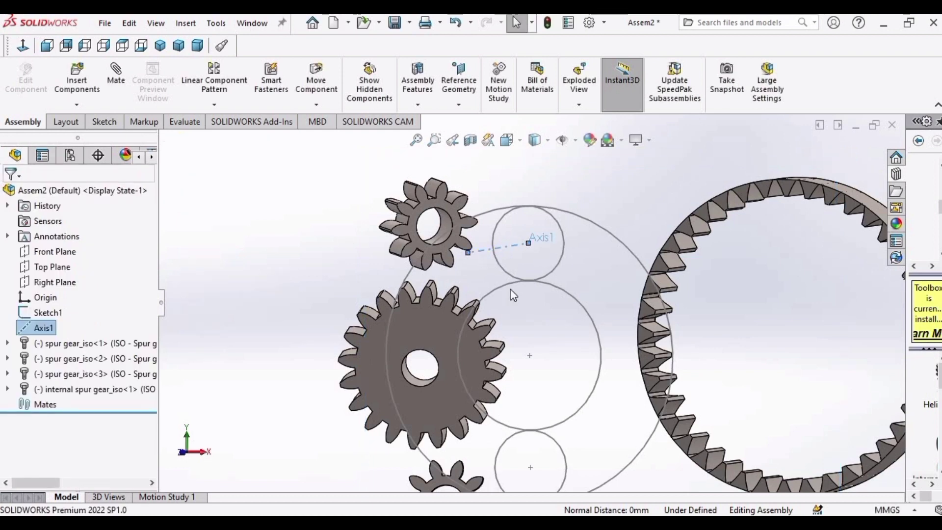
left_click(627, 184)
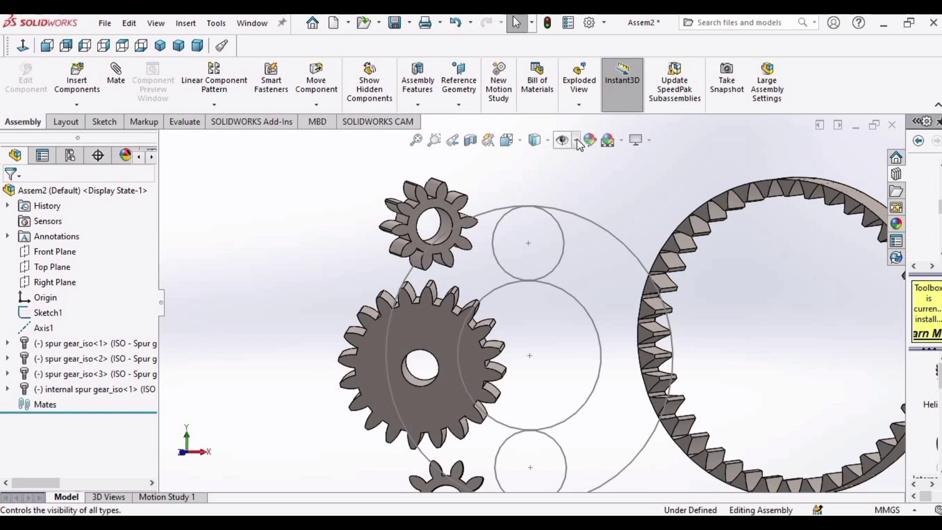
left_click(575, 141)
left_click(563, 178)
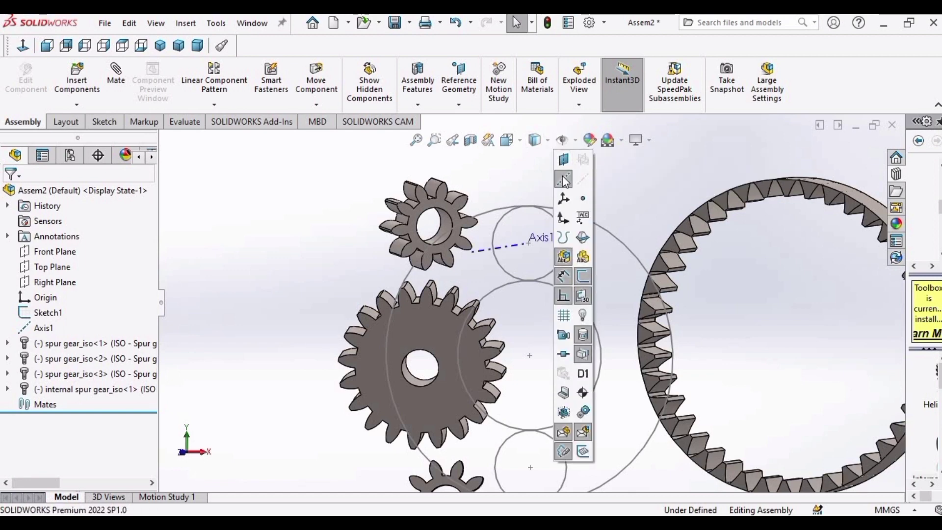
Create Axis2 through the middle circle's centre, perpendicular to the Front Plane.
left_click(458, 104)
left_click(469, 137)
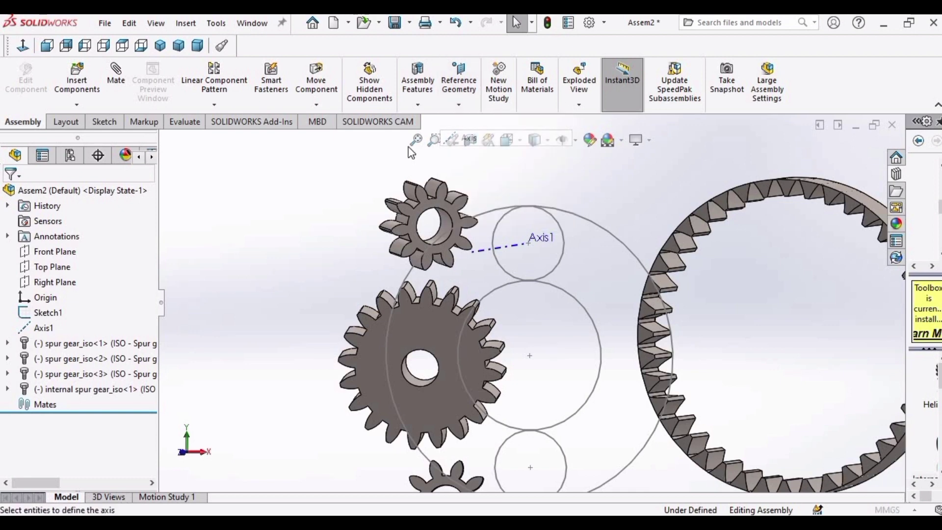
left_click(226, 202)
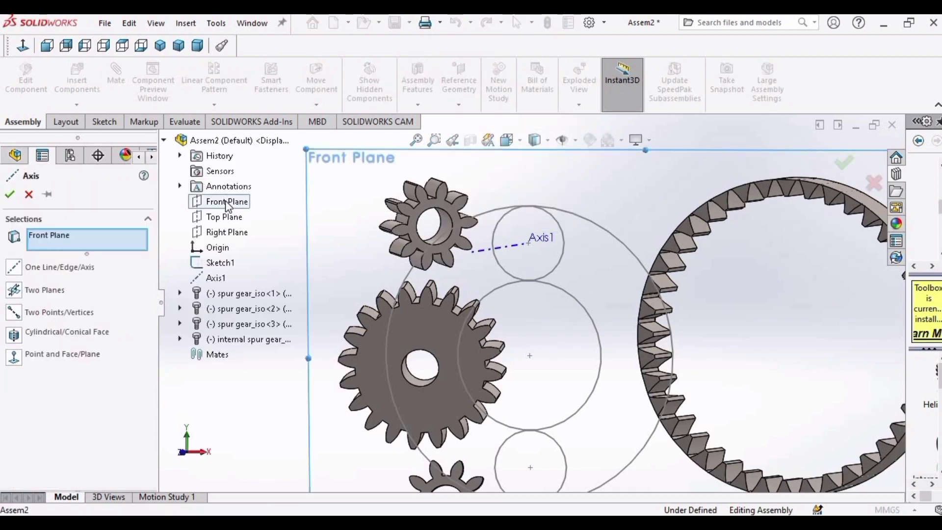
left_click(529, 356)
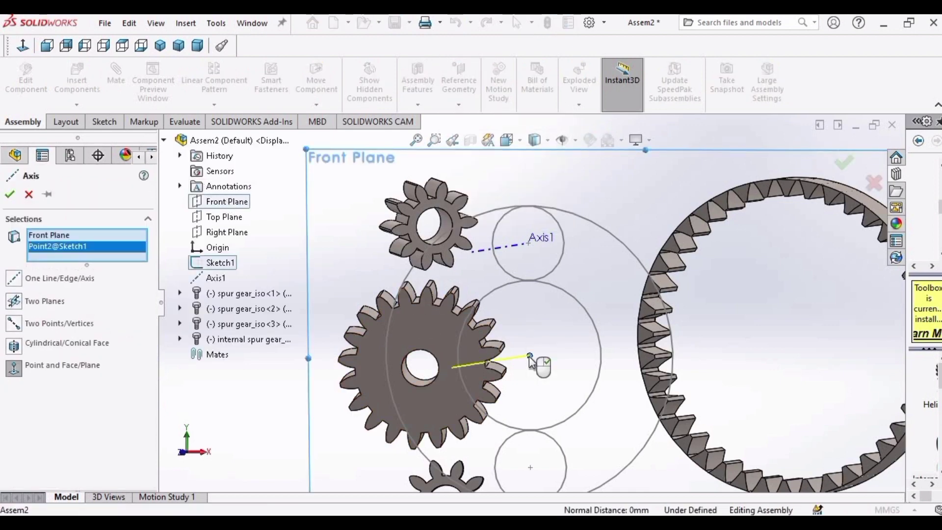
left_click(10, 193)
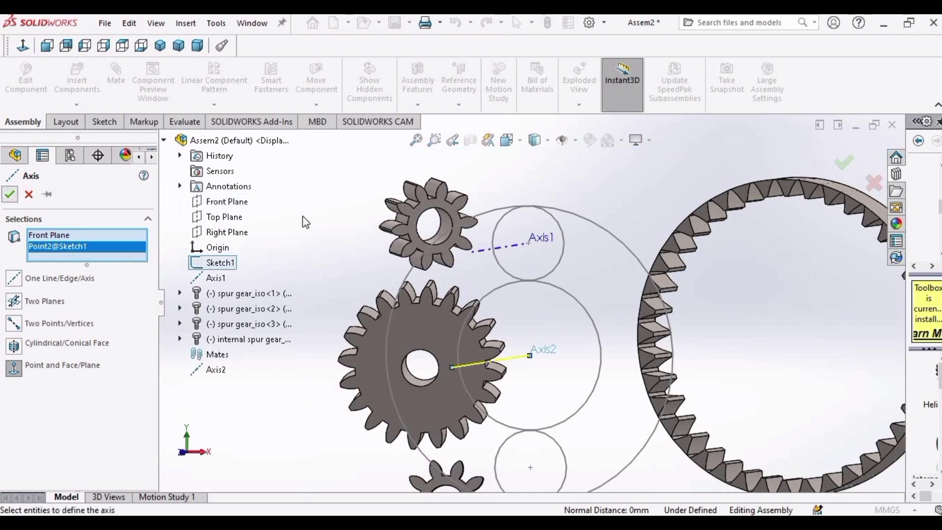
Create Axis3 through the bottom circle's centre point, perpendicular to the Front Plane.
left_click(460, 101)
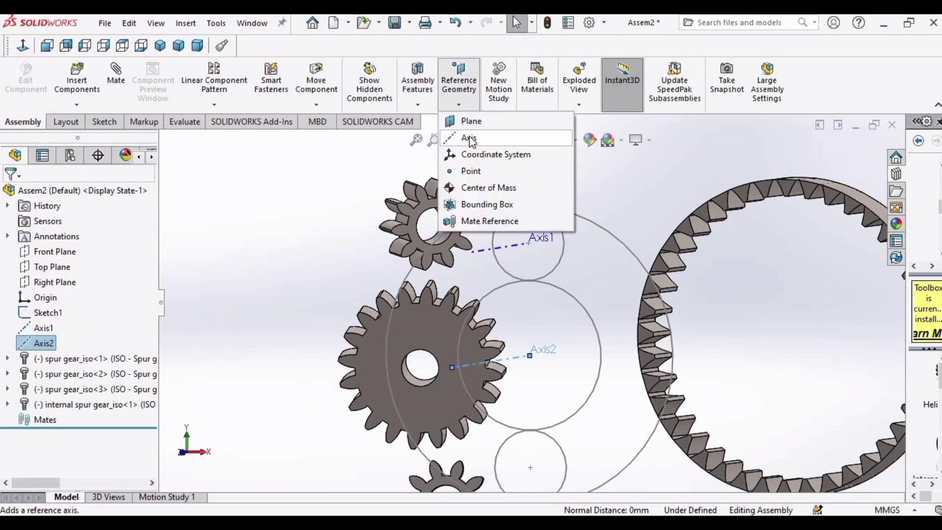
left_click(469, 138)
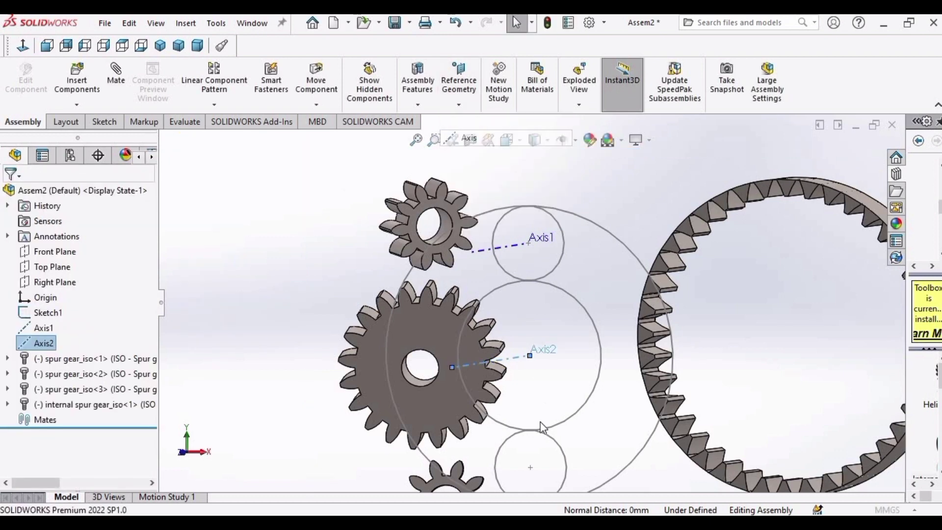
left_click(530, 467)
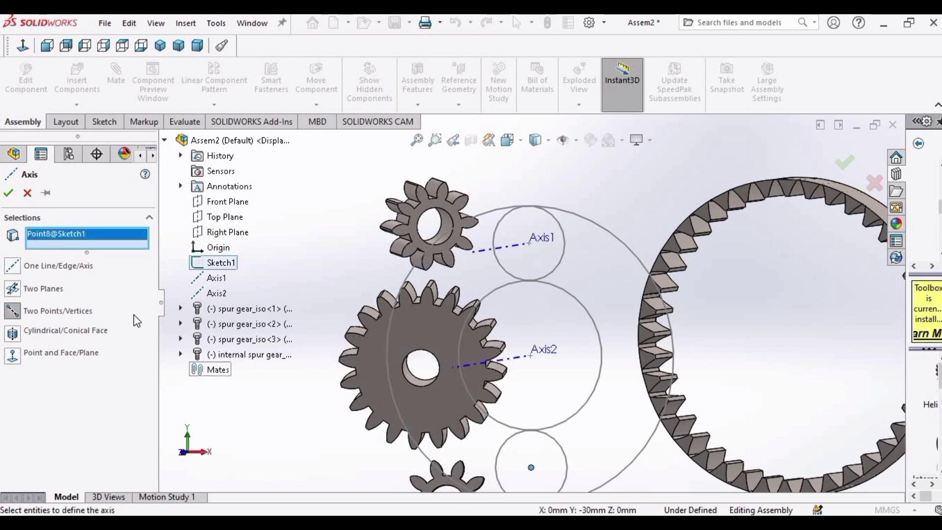
left_click(228, 203)
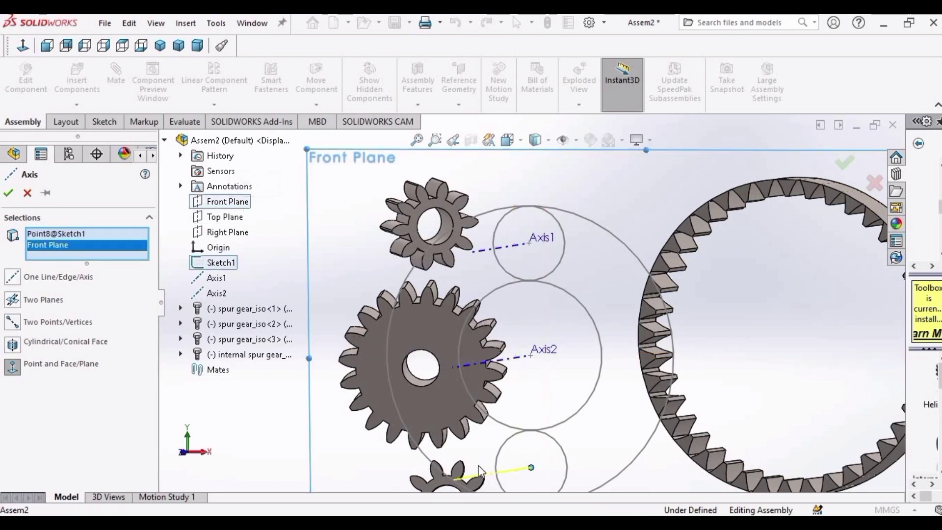
left_click(9, 194)
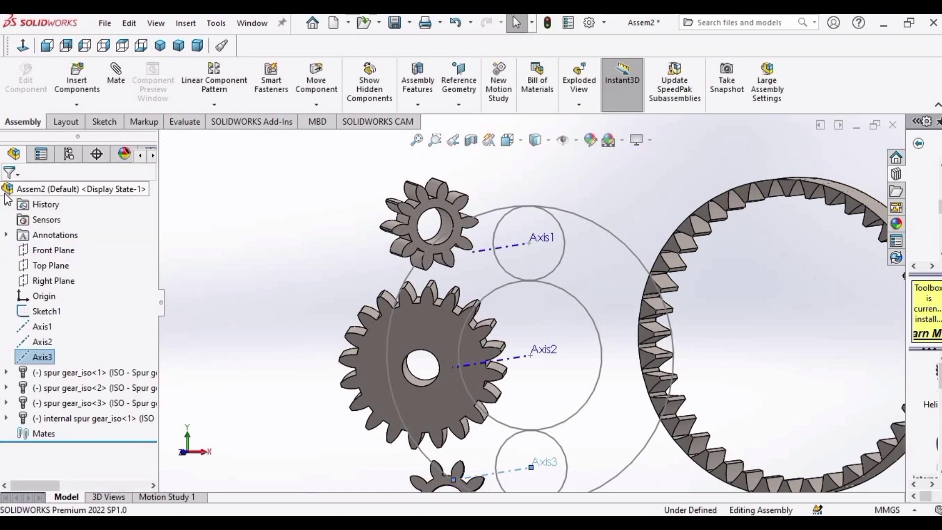
Mate the large gear's bore concentric with Axis2, removing the stray Axis3 selection.
left_click(118, 78)
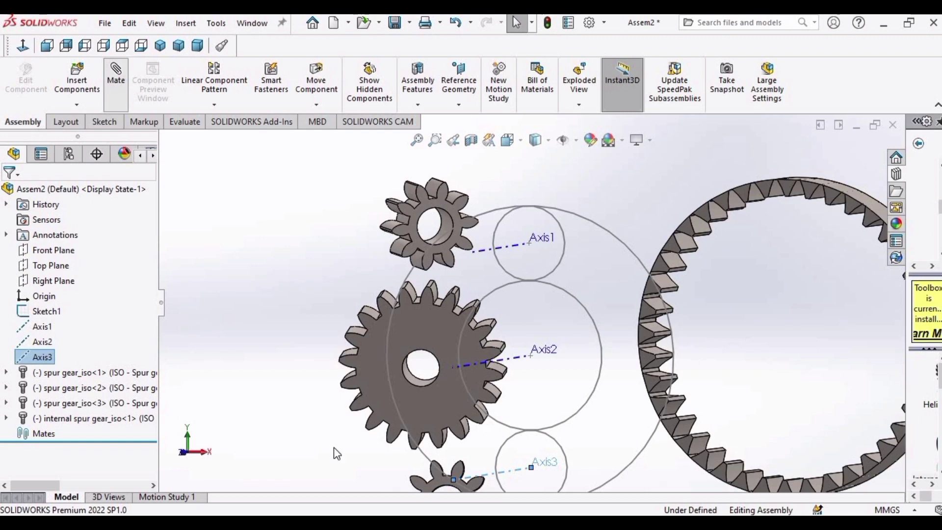
left_click(408, 372)
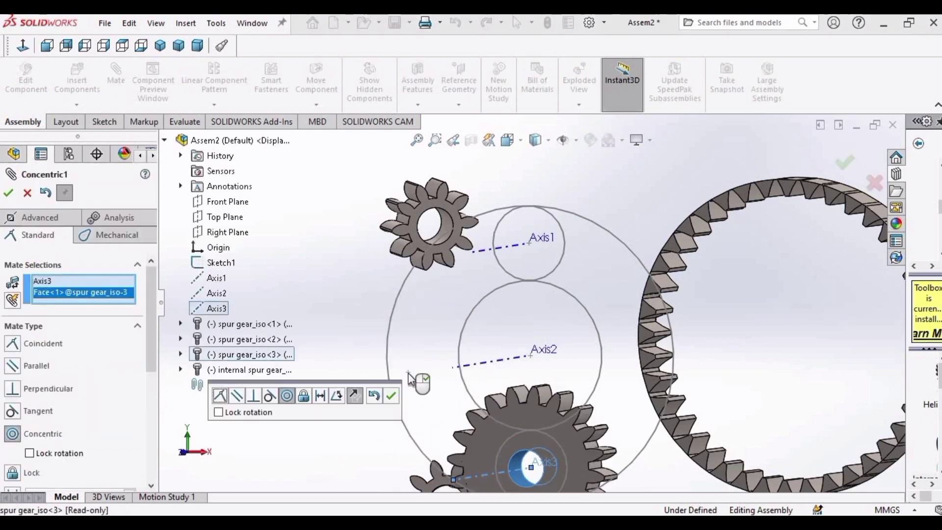
left_click(44, 281)
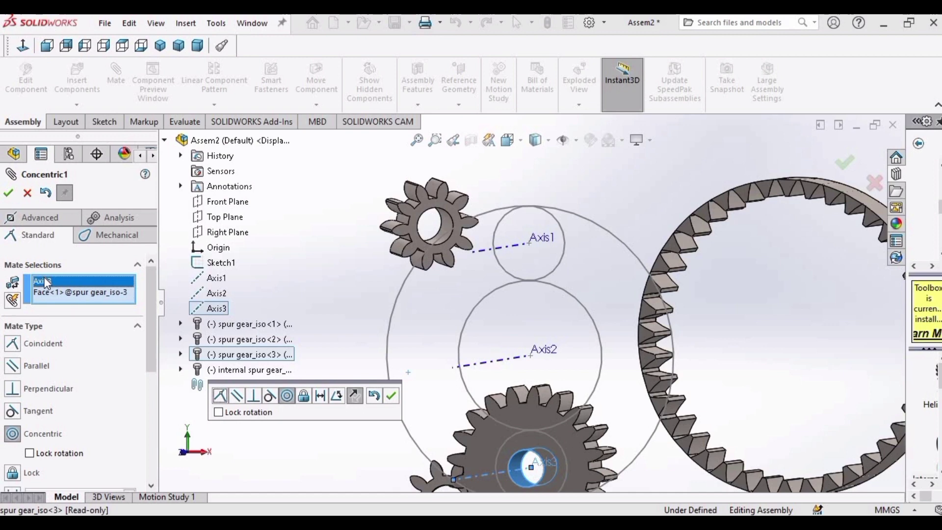
key("Delete")
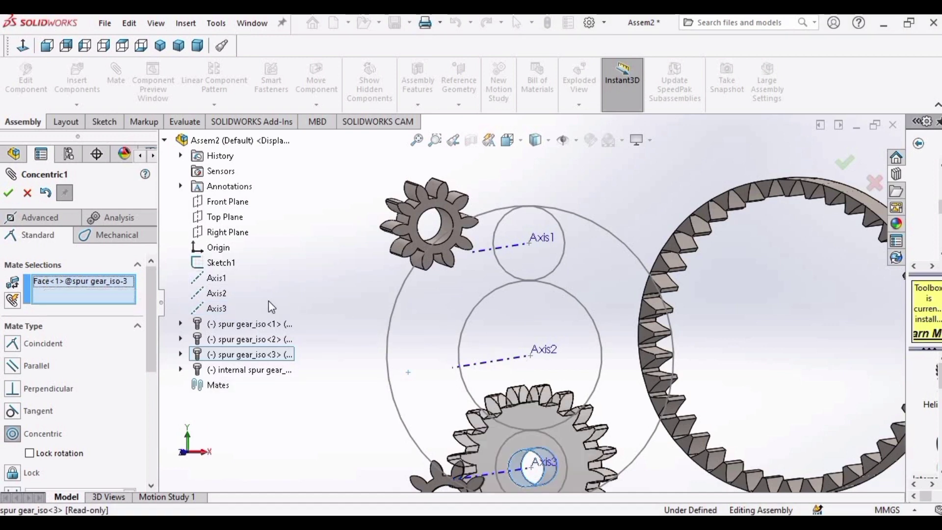
left_click(217, 293)
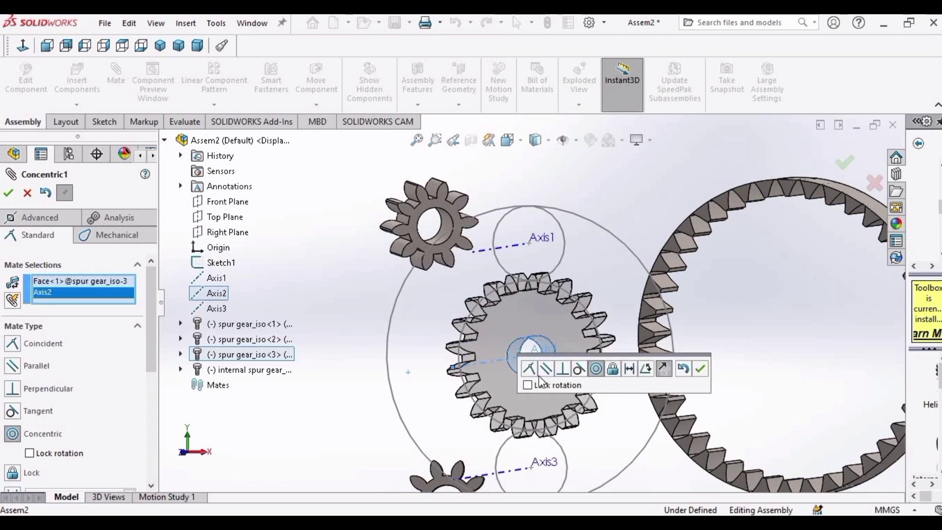
left_click(701, 370)
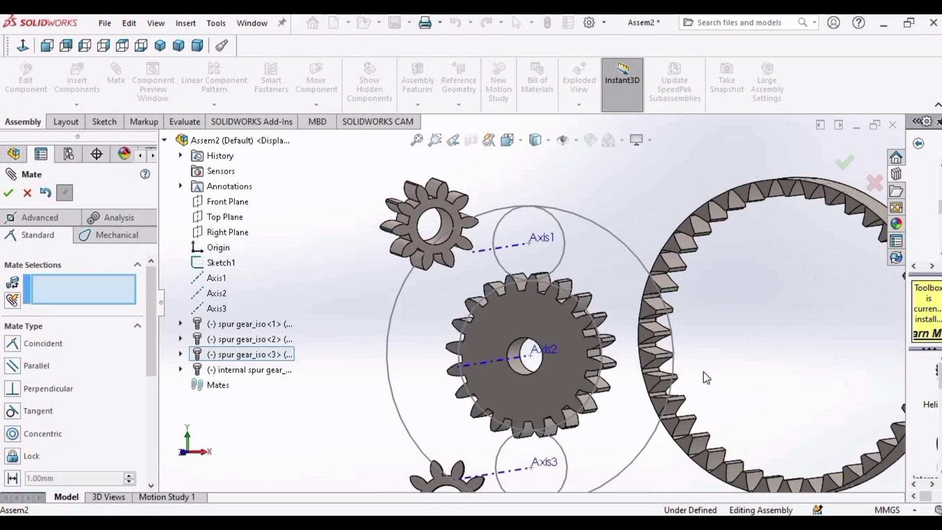
Make the large gear's face coincident with the Front Plane.
left_click(232, 202)
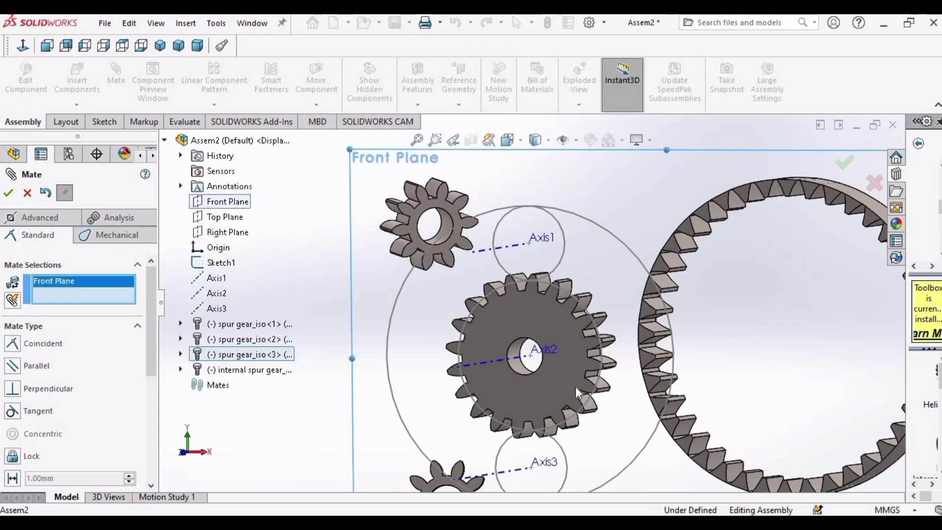
middle_click_drag(611, 387, 492, 384)
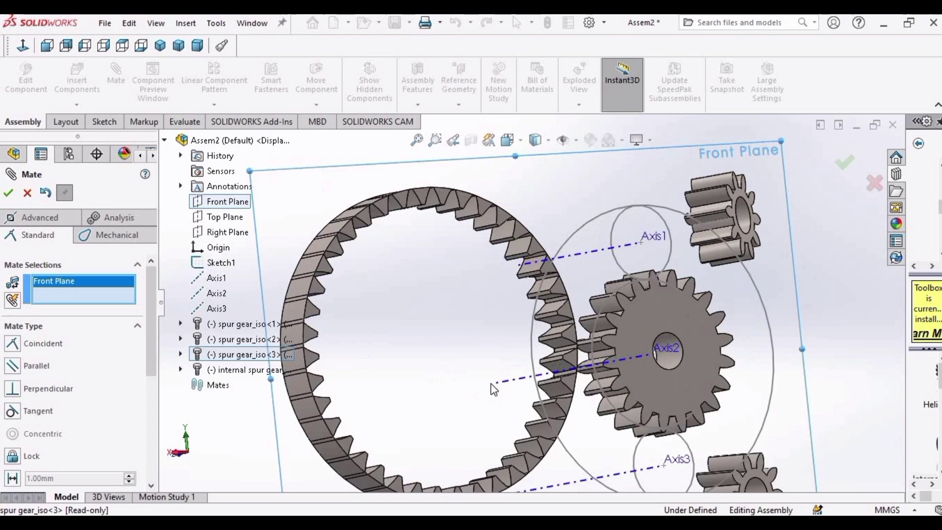
left_click(694, 320)
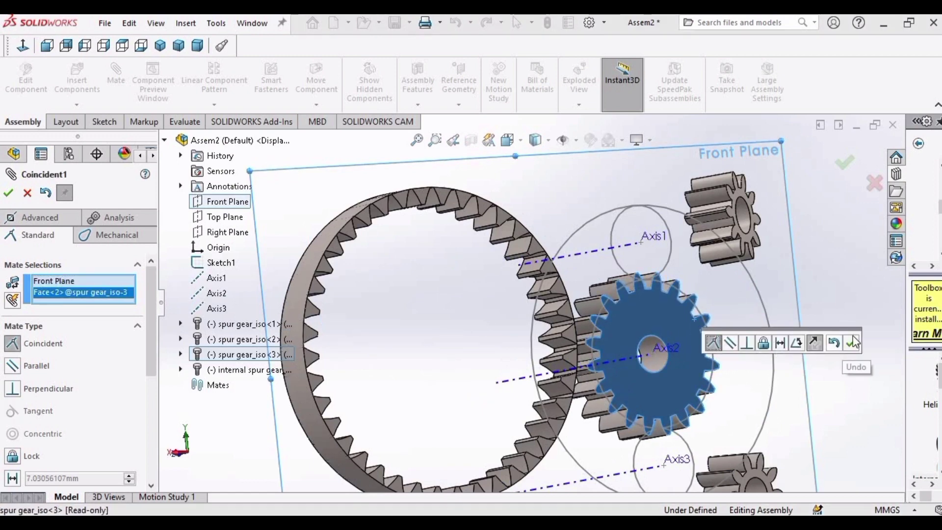
left_click(854, 344)
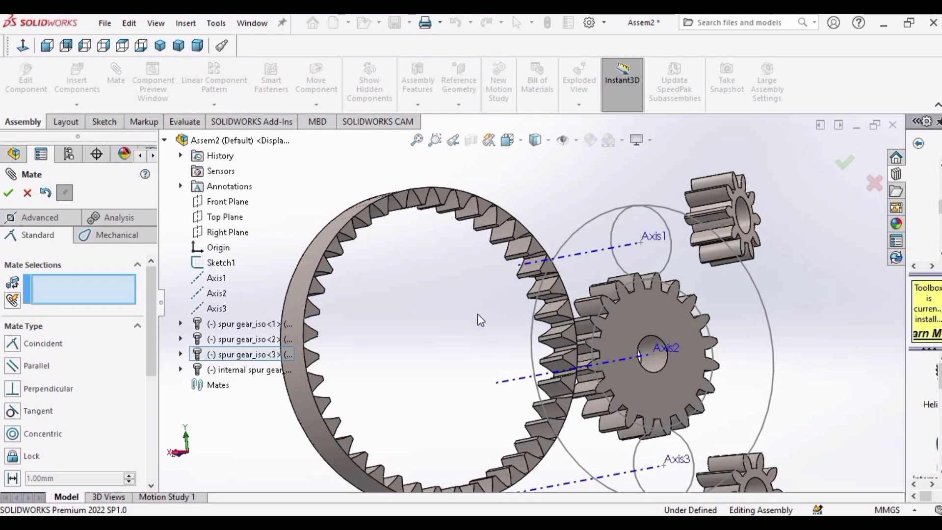
middle_click_drag(485, 330, 610, 321)
Mate the upper small gear's bore concentric with Axis1.
scroll(515, 299, "up", 3)
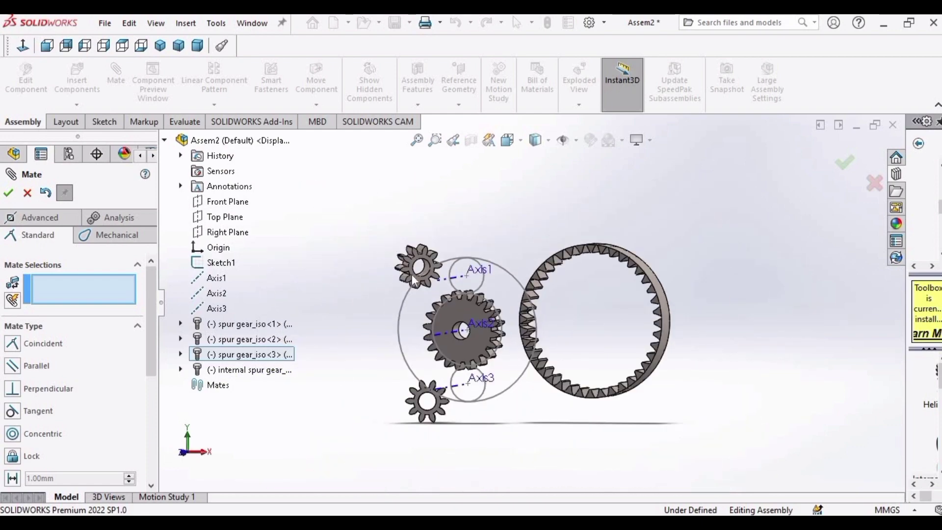
scroll(432, 275, "down", 3)
scroll(432, 276, "down", 3)
left_click(534, 278)
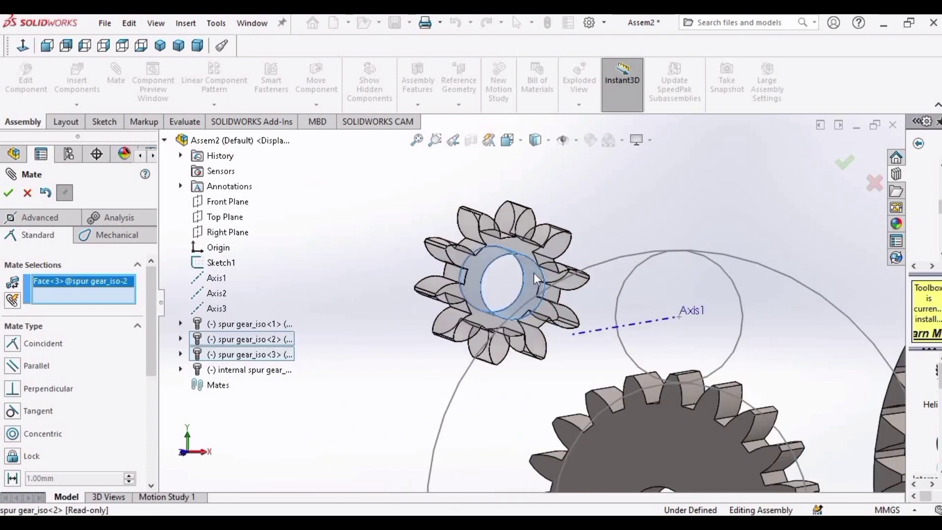
left_click(644, 322)
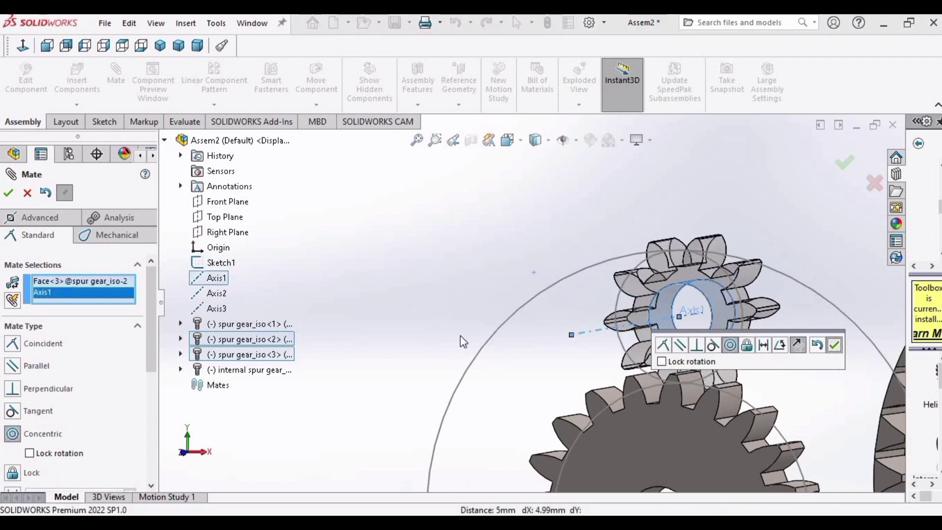
left_click(832, 346)
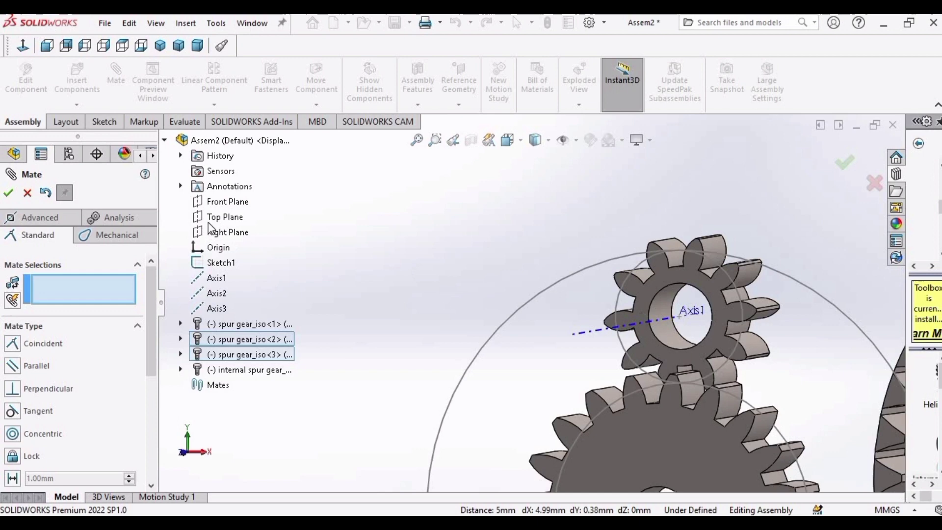
Make the upper small gear's face coincident with the Front Plane.
left_click(224, 202)
middle_click_drag(761, 327, 782, 308)
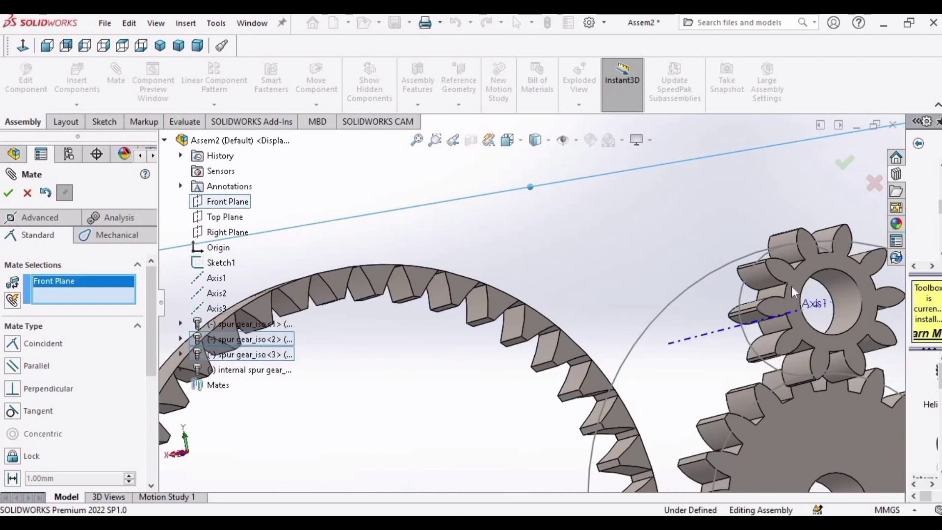
left_click(793, 292)
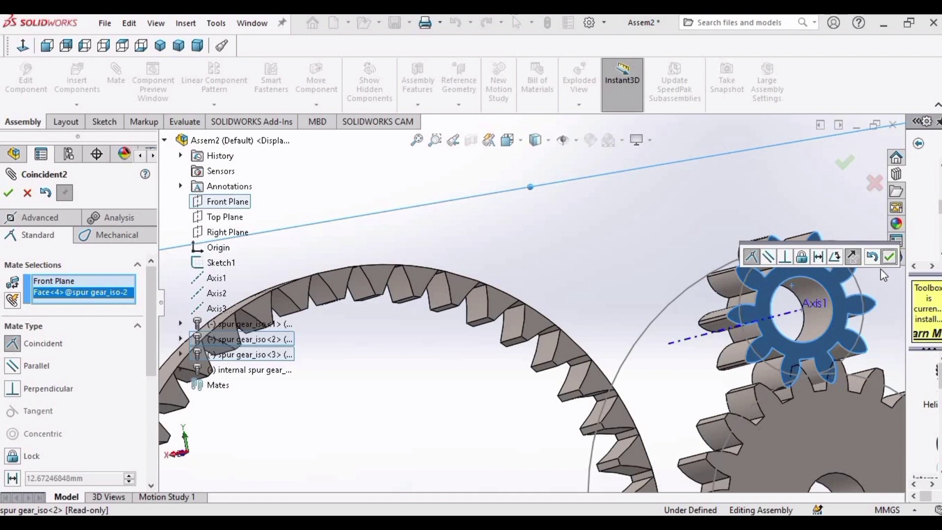
left_click(888, 256)
middle_click_drag(735, 319, 629, 353)
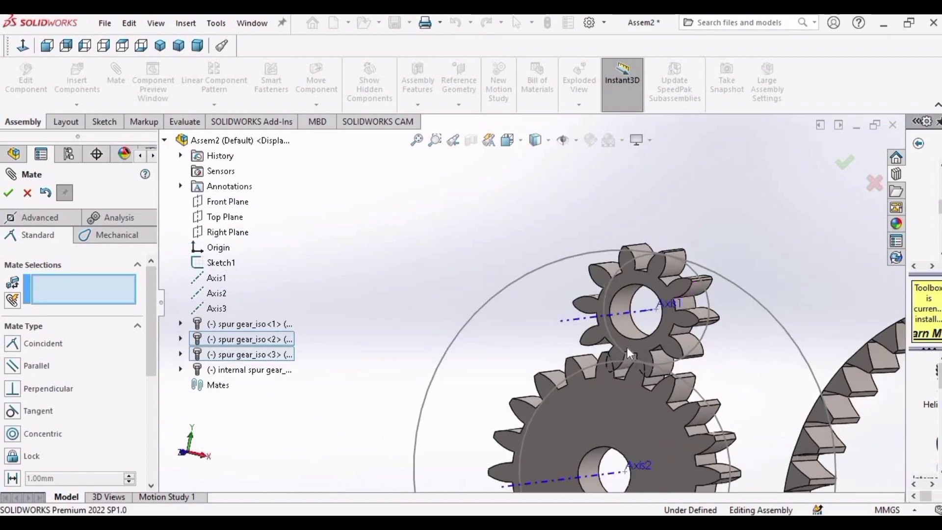
scroll(629, 354, "up", 5)
scroll(475, 459, "down", 8)
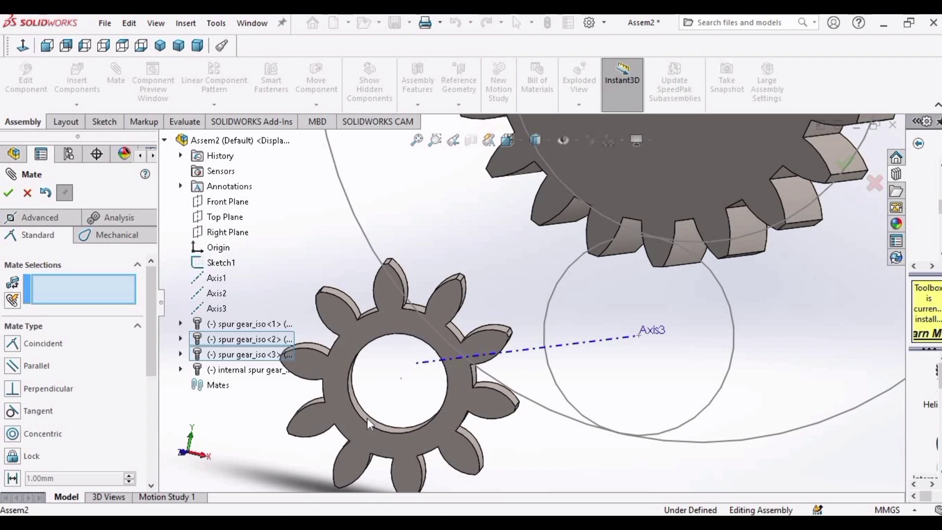
Mate the lower small gear's bore concentric with Axis3.
left_click(368, 417)
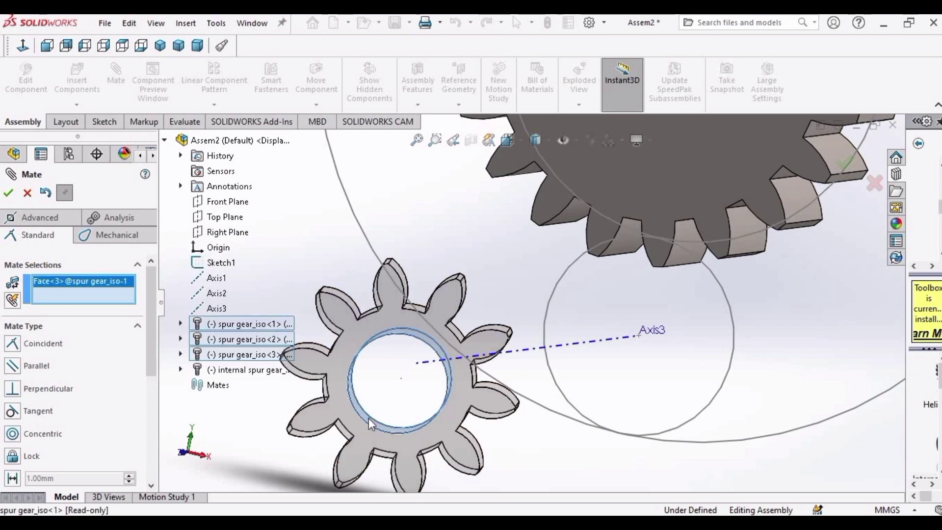
left_click(578, 348)
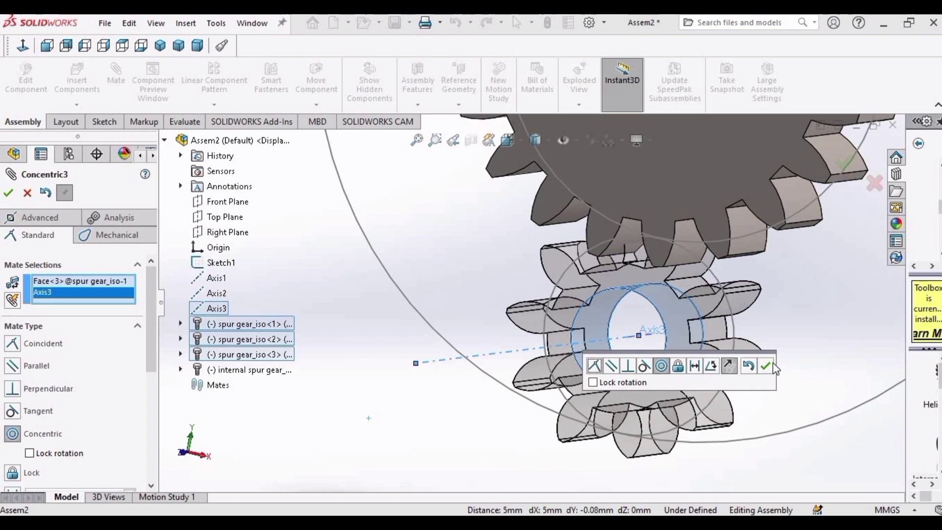
left_click(766, 365)
Make the lower gear's face coincident with the Front Plane and close the Mate tool.
left_click(229, 205)
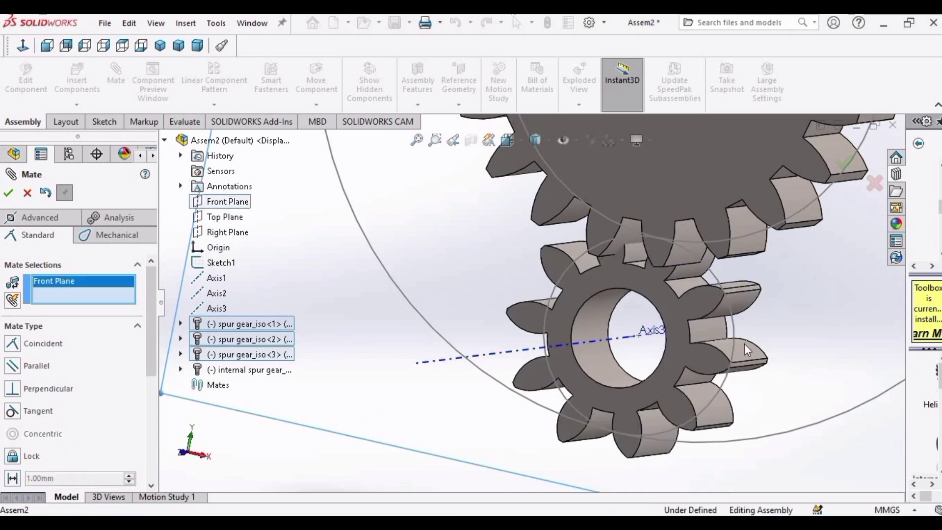
middle_click_drag(798, 325, 737, 296)
scroll(581, 306, "down", 5)
left_click(583, 290)
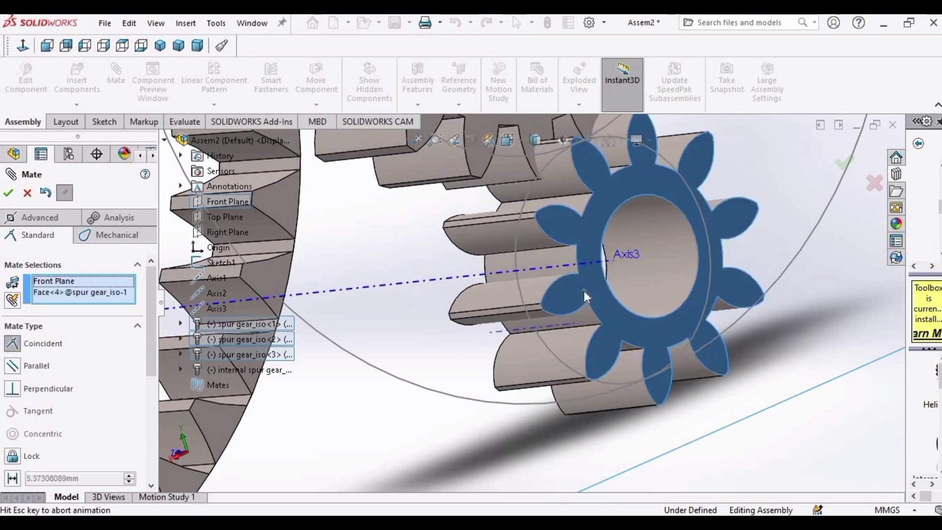
key("Return")
scroll(574, 201, "up", 8)
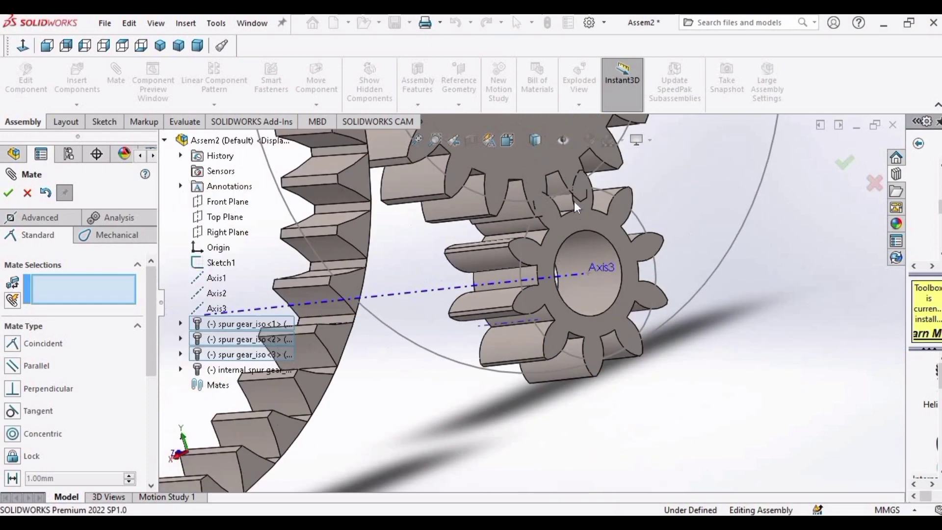
middle_click_drag(522, 178, 805, 183)
scroll(790, 172, "down", 5)
key("Escape")
Mate the 40-tooth internal ring gear concentric with Axis2, viewed from the front.
left_click(805, 181)
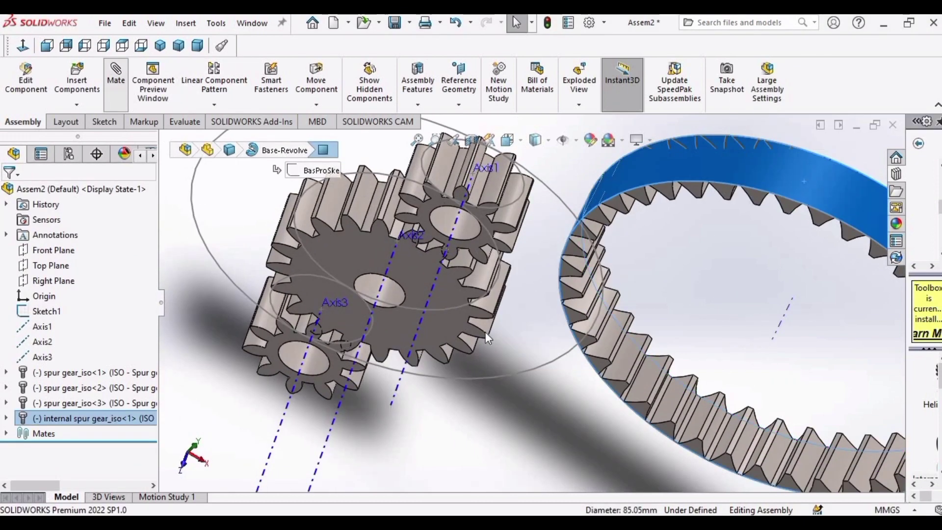
key("ctrl+1")
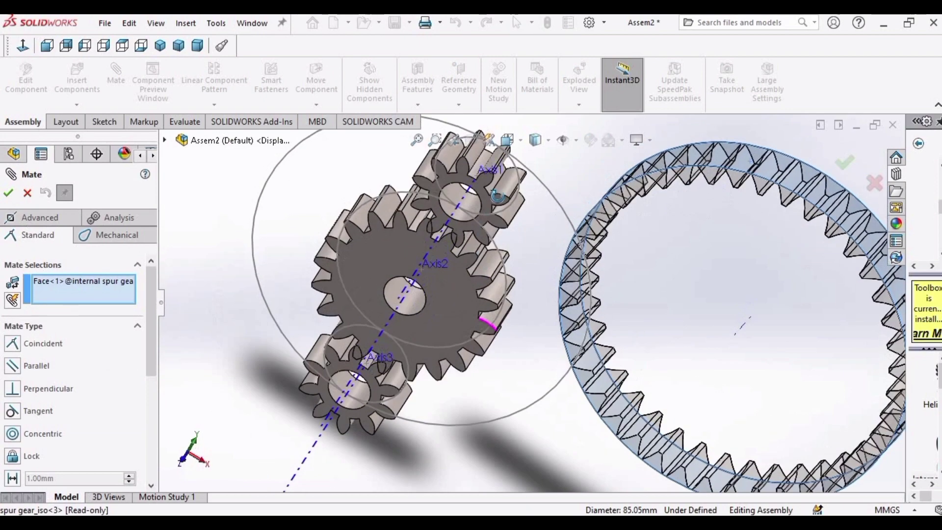
scroll(354, 290, "down", 3)
scroll(315, 244, "down", 2)
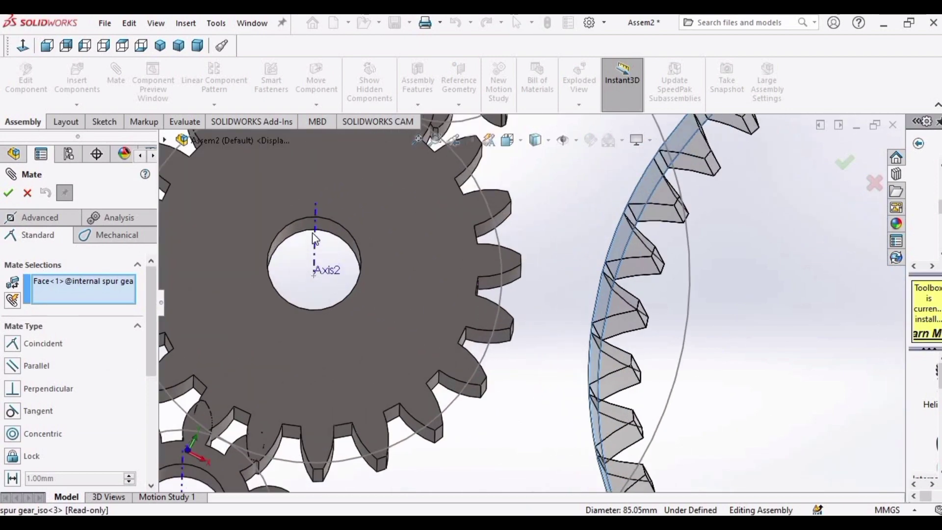
left_click(315, 208)
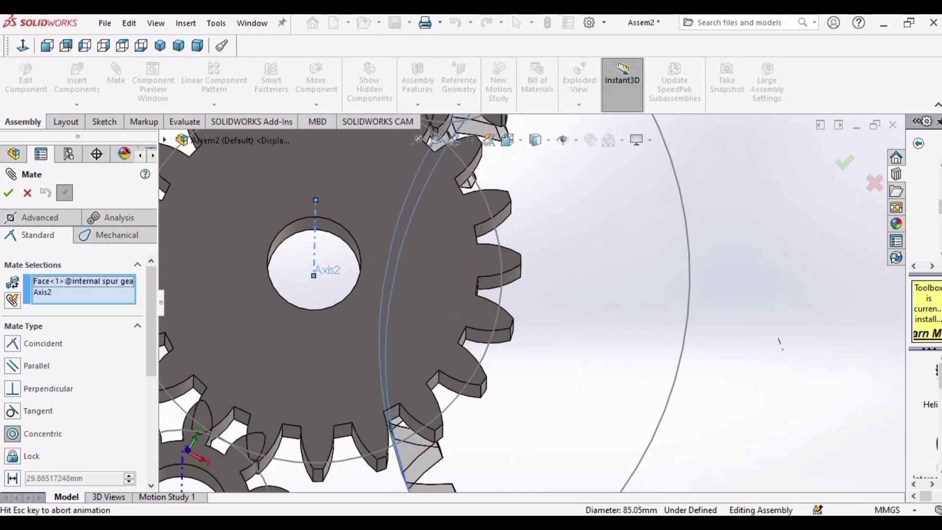
scroll(319, 238, "up", 4)
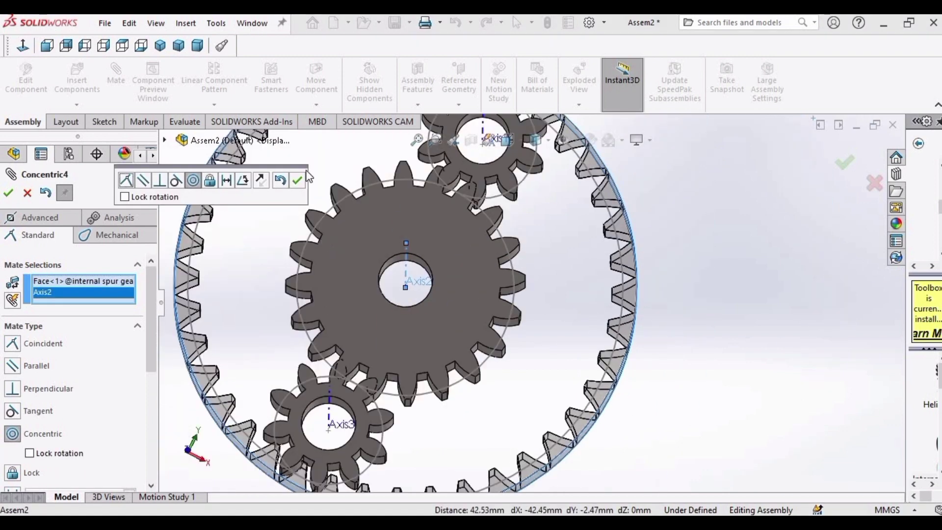
left_click(297, 180)
scroll(457, 238, "up", 3)
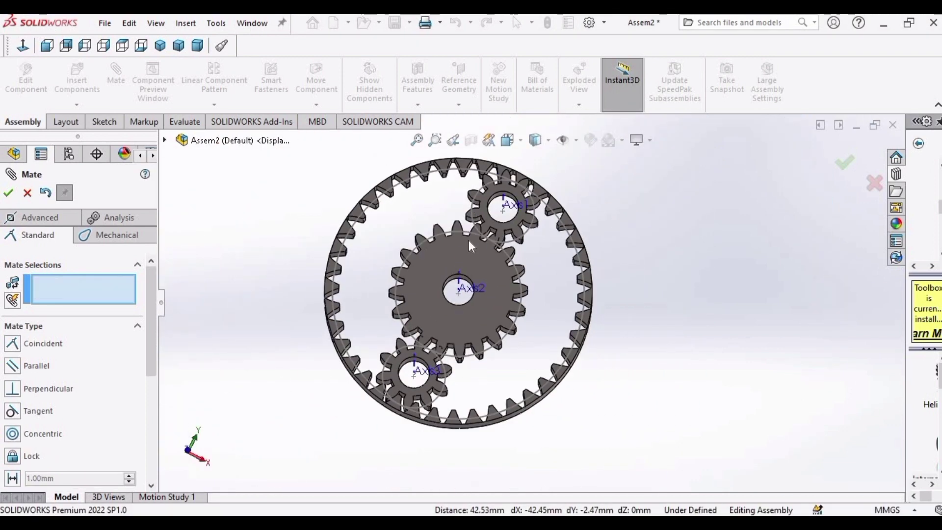
scroll(508, 234, "up", 1)
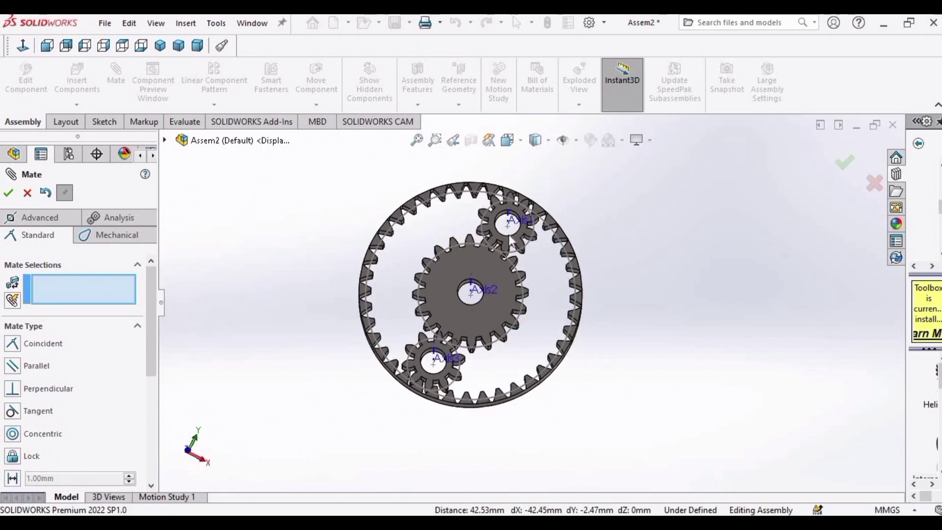
Close the Mate tool and hide Axis1, Axis3 and Axis2.
left_click(9, 194)
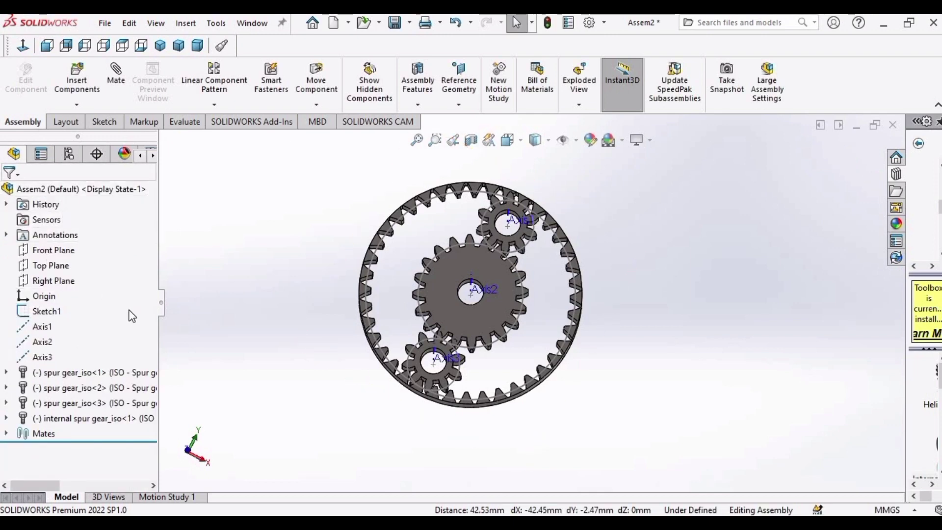
scroll(414, 251, "down", 3)
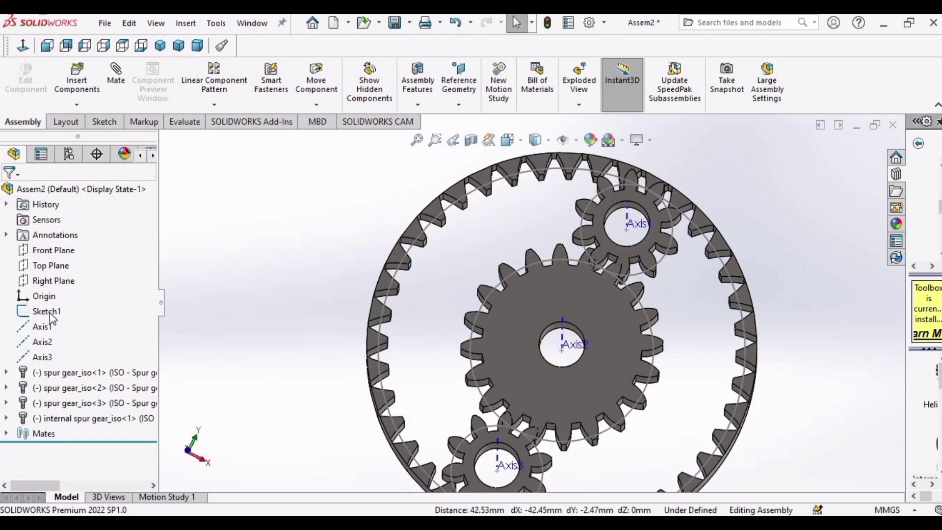
left_click(49, 333)
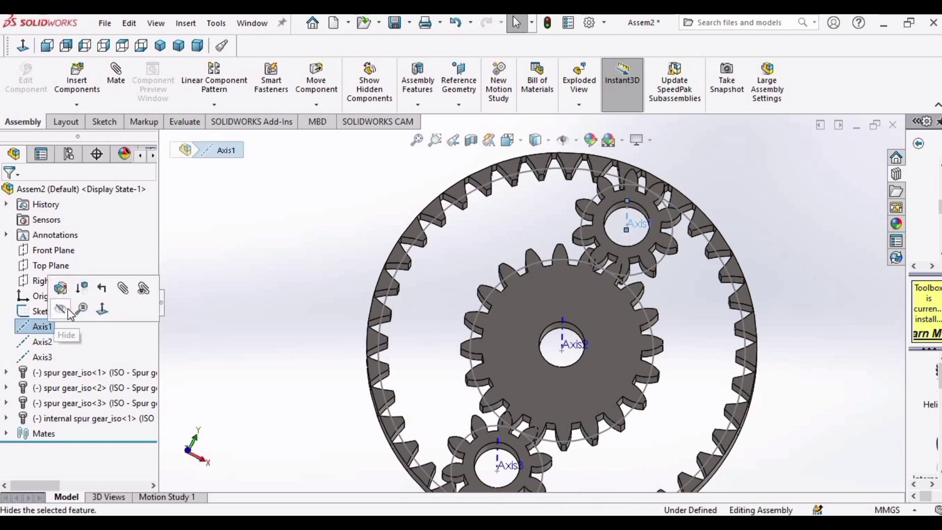
left_click(61, 315)
left_click(40, 341)
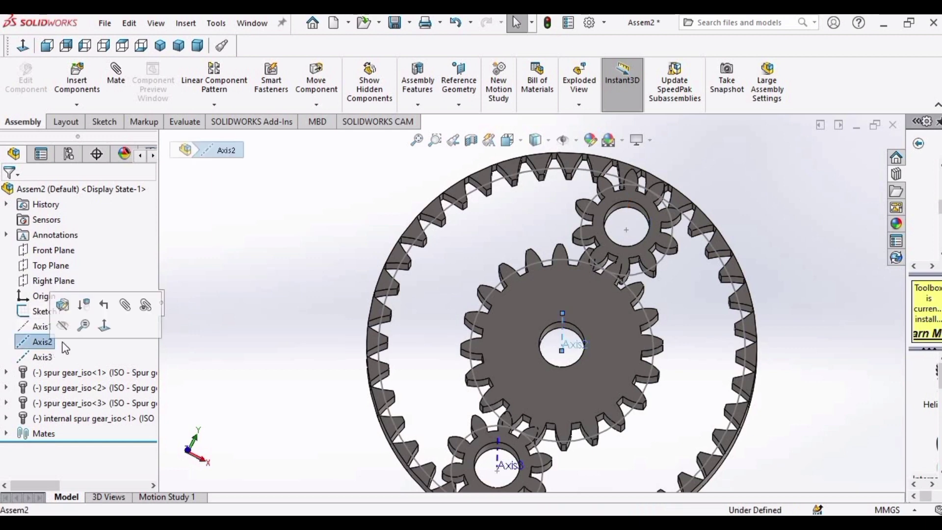
left_click(42, 357)
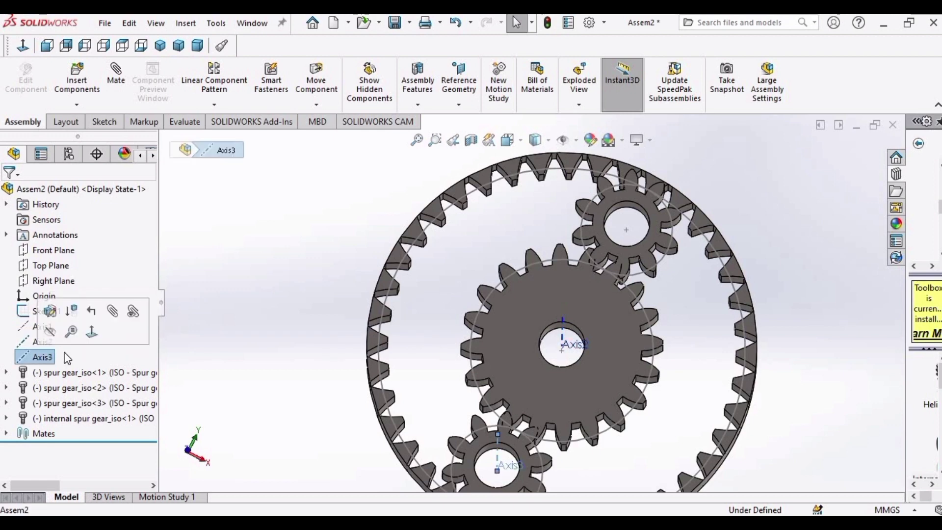
left_click(55, 330)
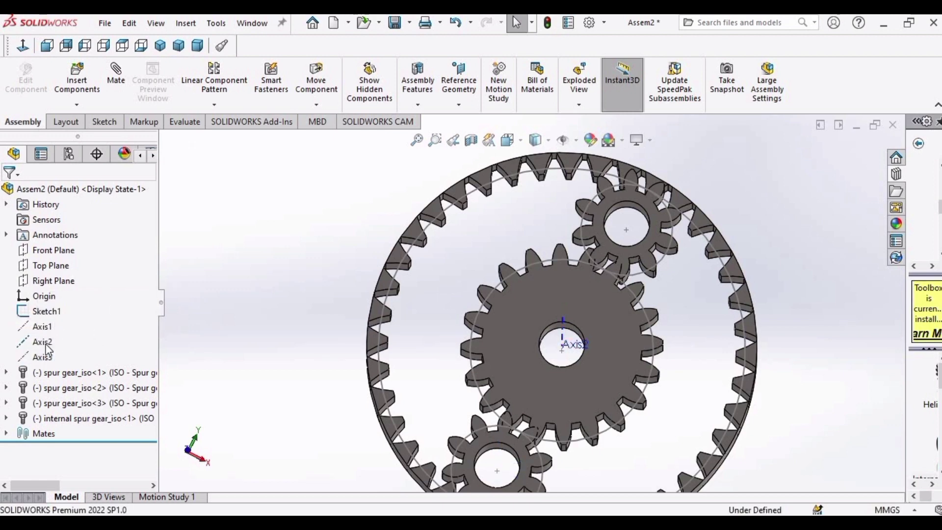
left_click(46, 346)
left_click(55, 315)
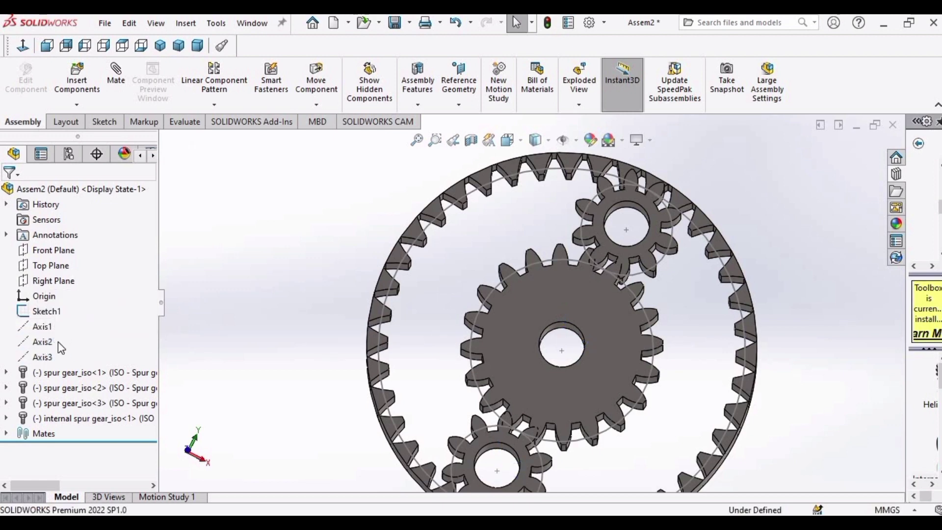
Hide Sketch1 and its dimensions.
left_click(57, 314)
left_click(68, 293)
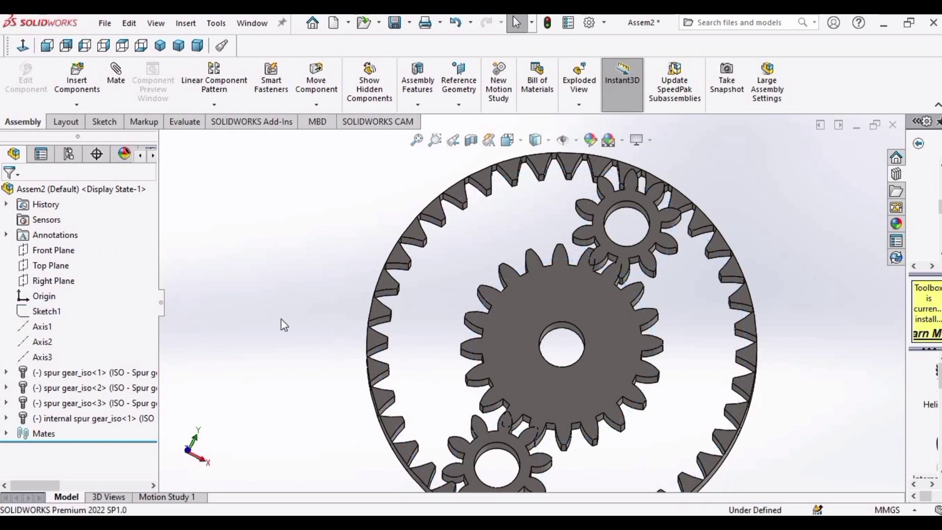
scroll(588, 272, "up", 3)
scroll(581, 268, "down", 2)
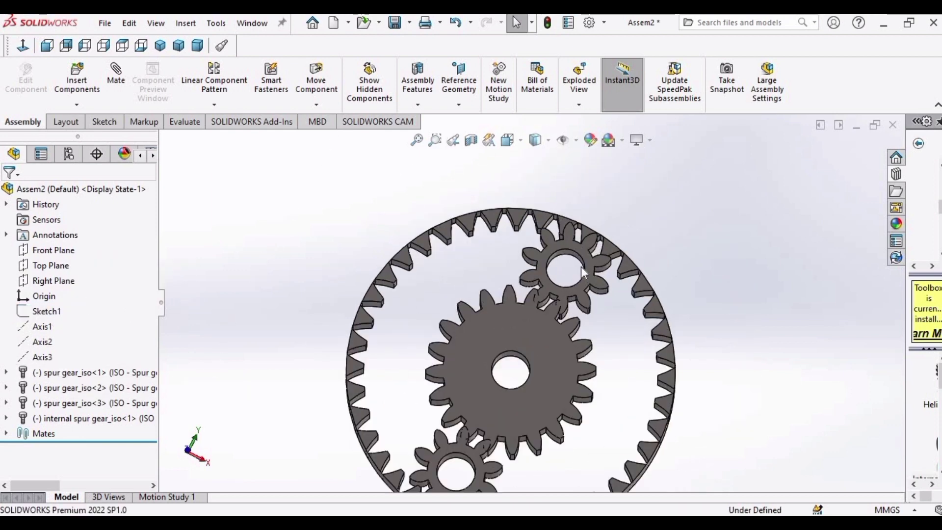
View the sun gear face-on and rotate the upper planet gear to align its teeth.
left_click(508, 327)
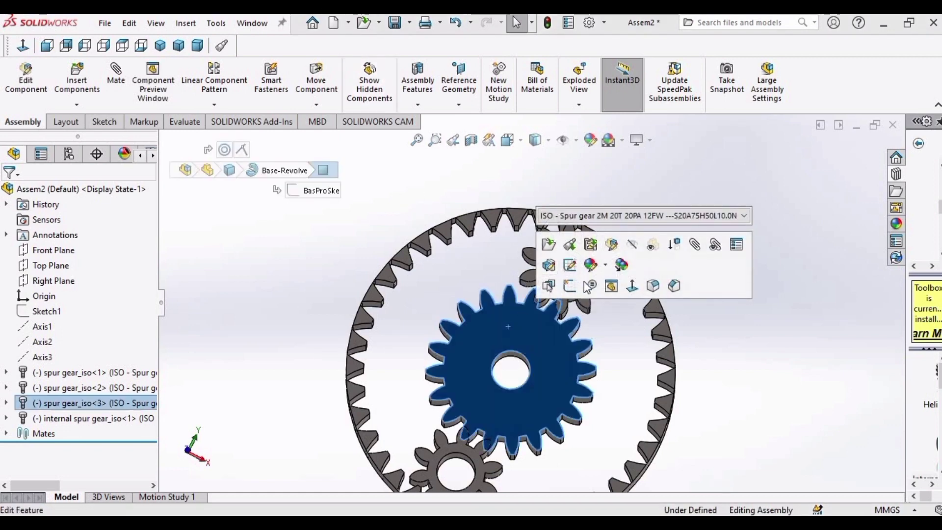
left_click(632, 287)
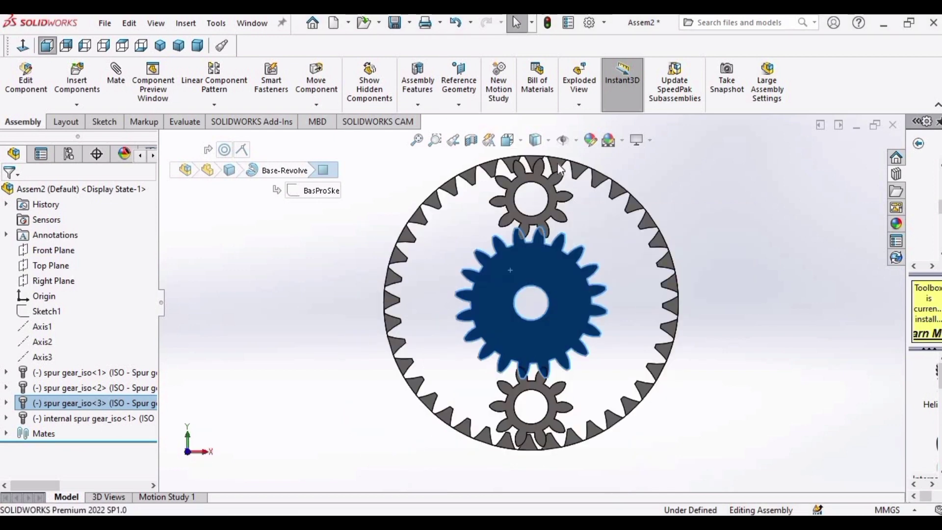
left_click(316, 81)
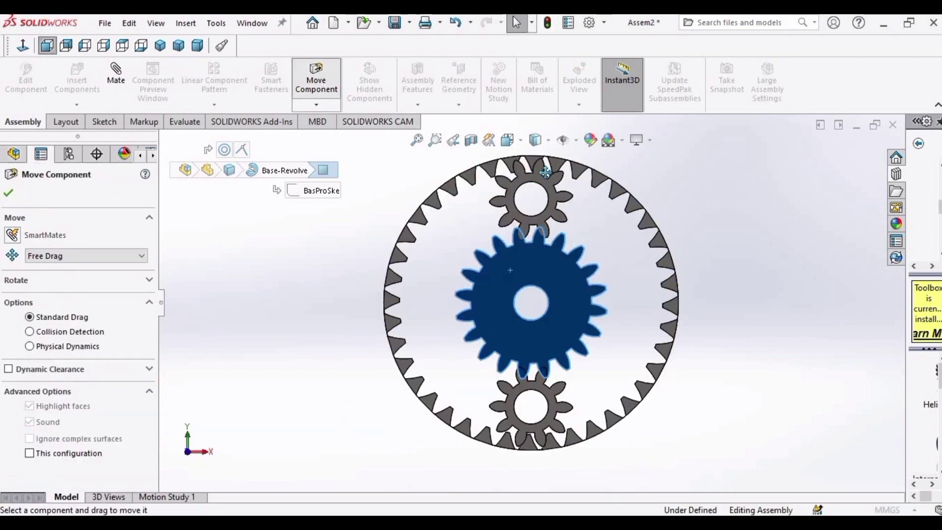
scroll(548, 169, "down", 3)
scroll(555, 219, "down", 2)
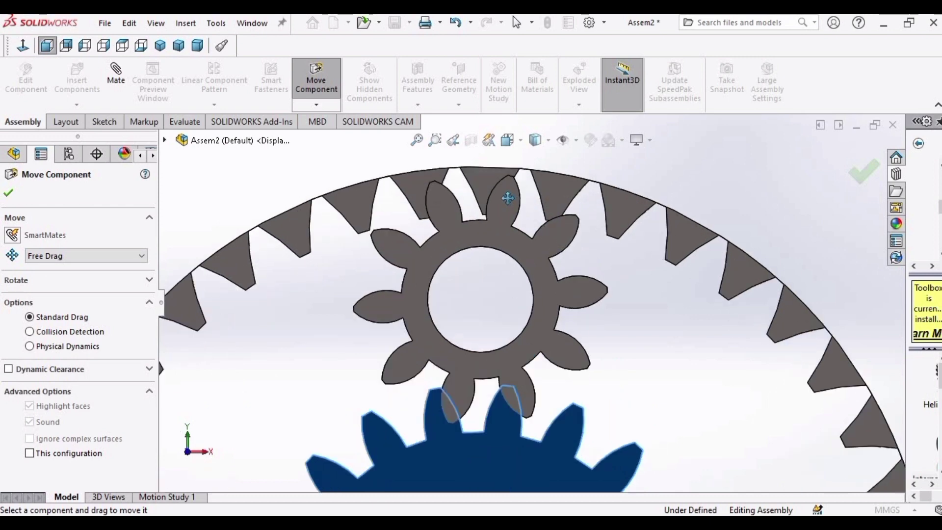
left_click_drag(507, 198, 523, 202)
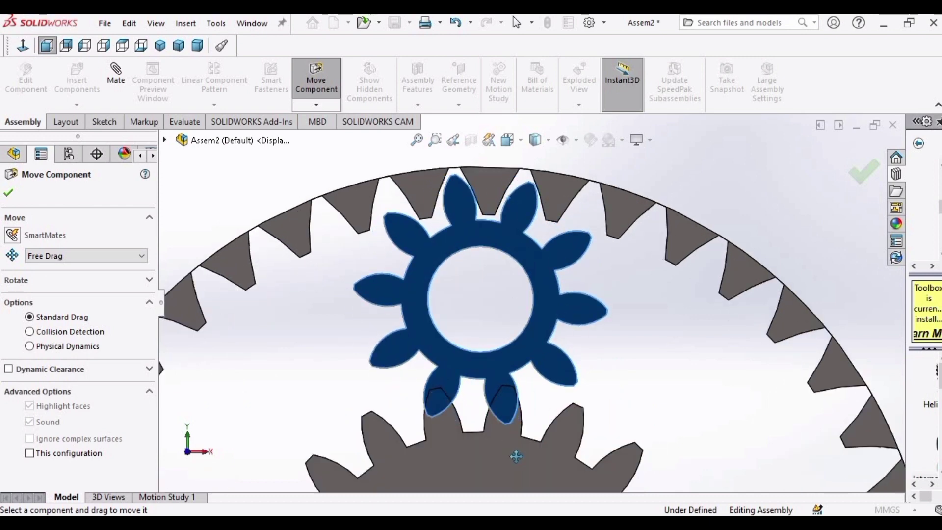
scroll(516, 456, "up", 2)
Rotate the sun gear and lower planet gear into mesh and accept the positions.
left_click_drag(532, 417, 506, 408)
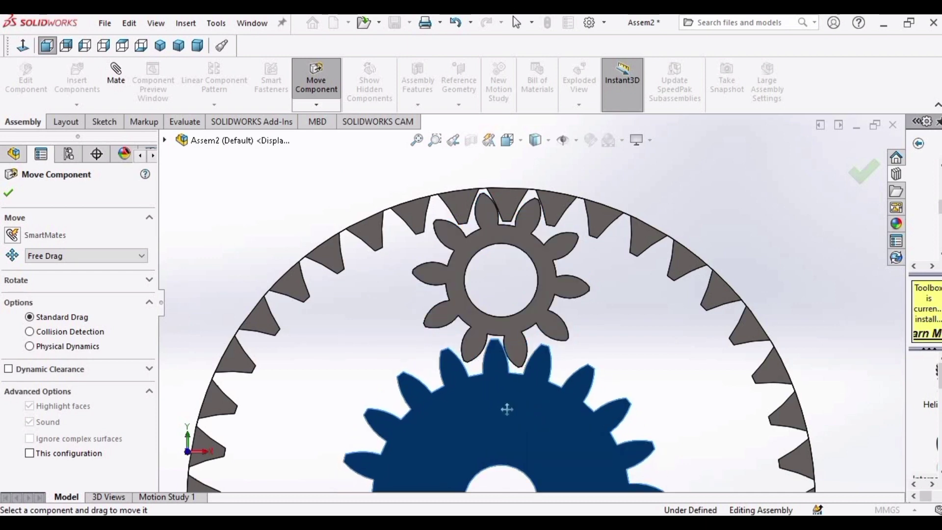
scroll(504, 405, "up", 3)
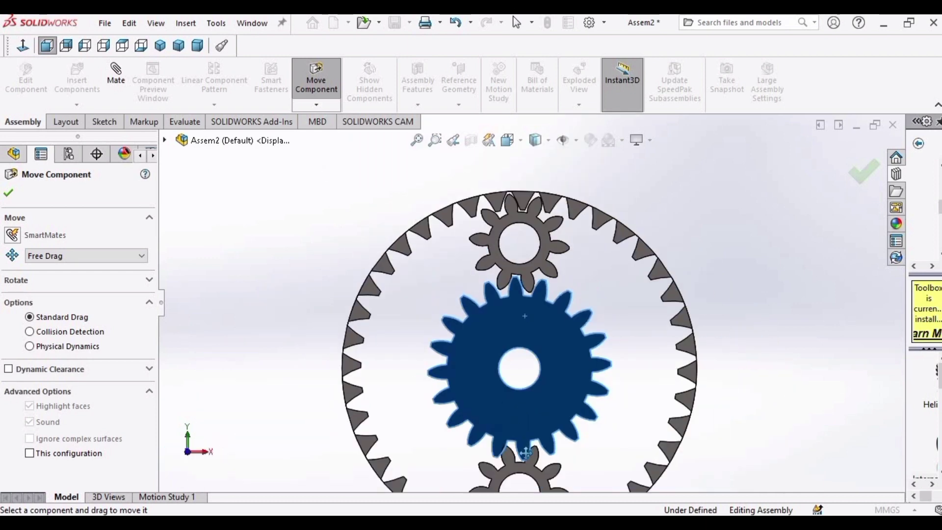
scroll(525, 453, "down", 3)
left_click(537, 421)
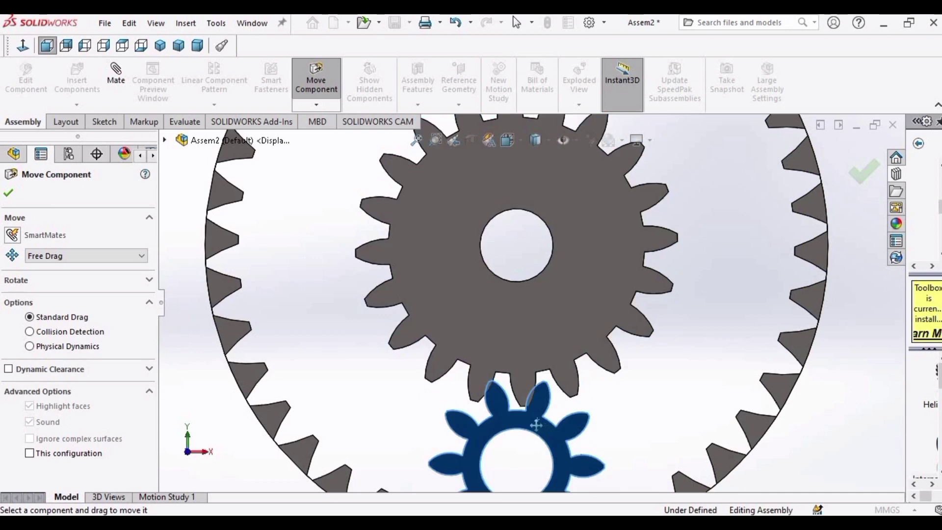
scroll(540, 441, "down", 3)
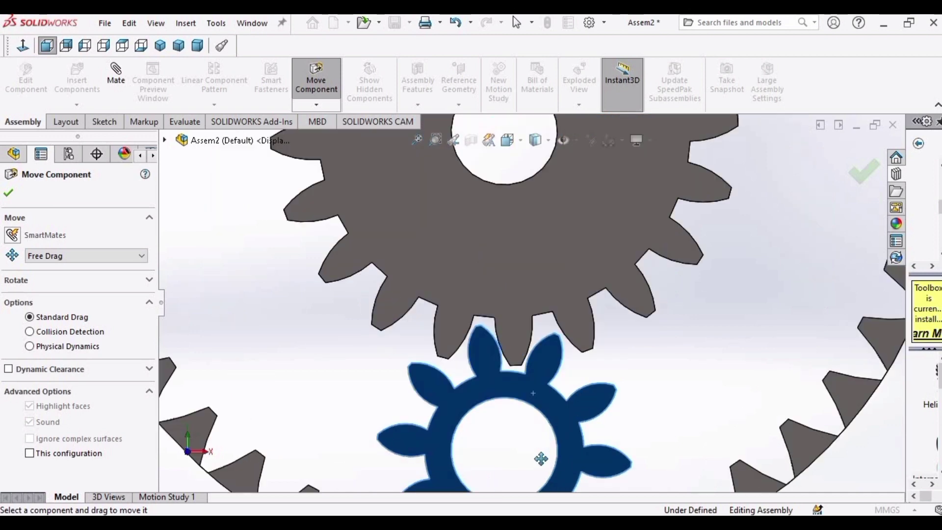
scroll(540, 456, "up", 4)
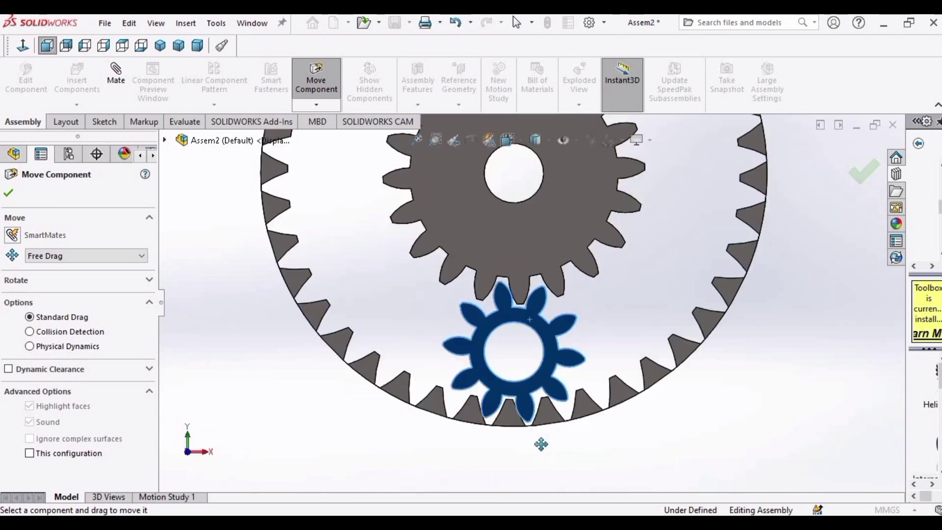
left_click(9, 195)
Start a mechanical Gear mate selecting the sun gear and lower planet gear bores.
scroll(464, 229, "up", 3)
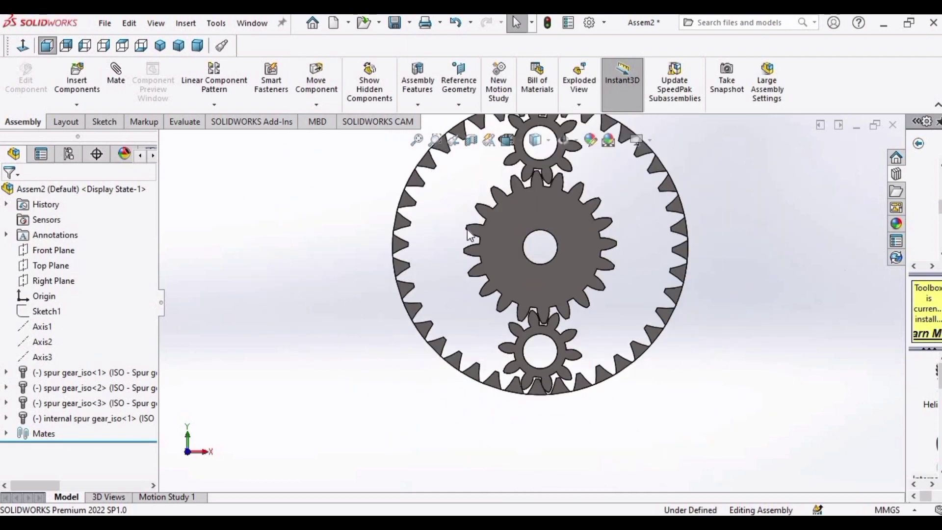
key("f")
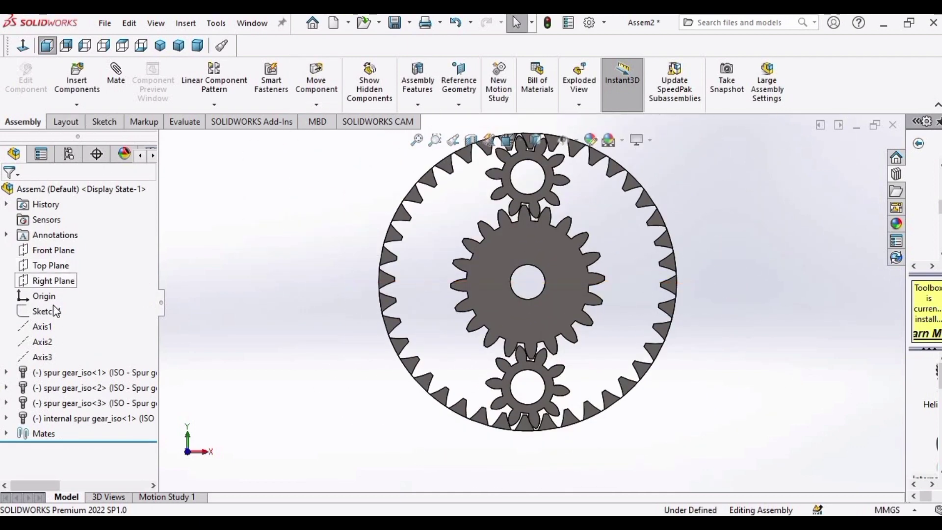
left_click(115, 74)
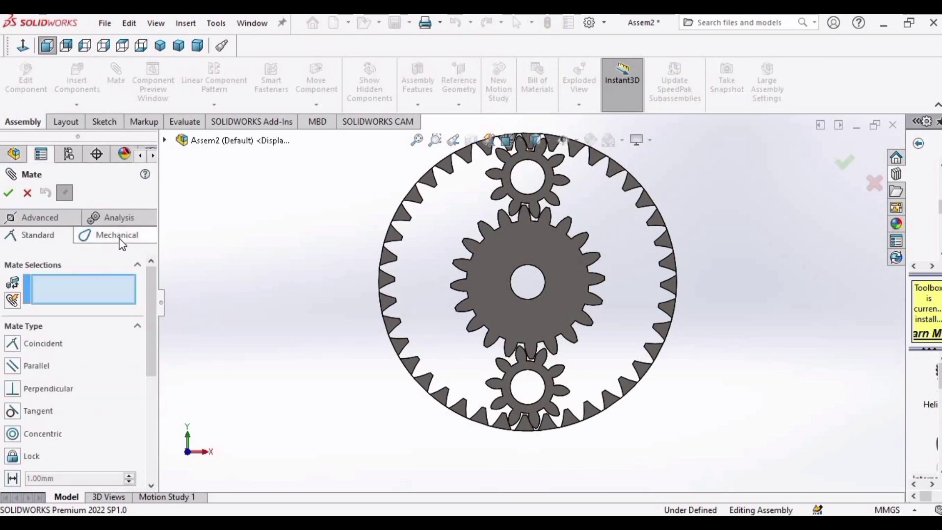
left_click(119, 239)
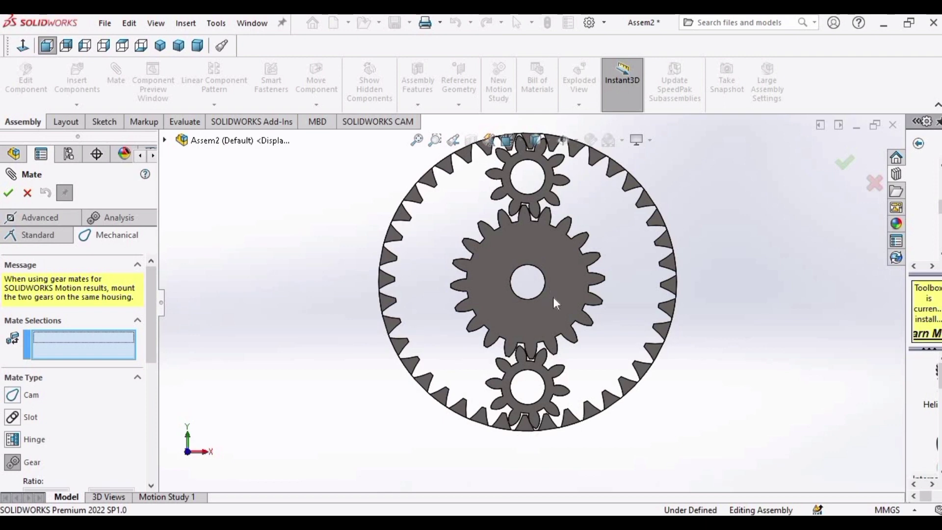
middle_click_drag(589, 262, 496, 315)
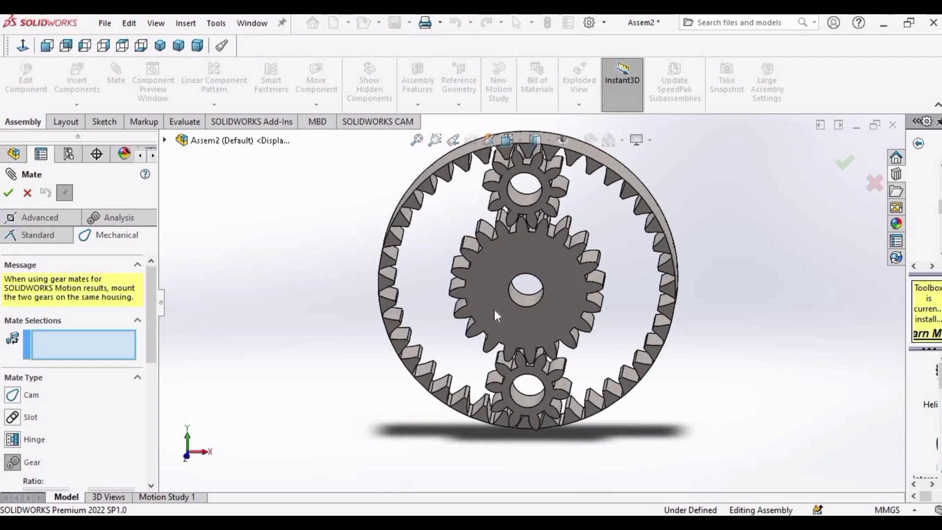
scroll(619, 294, "down", 4)
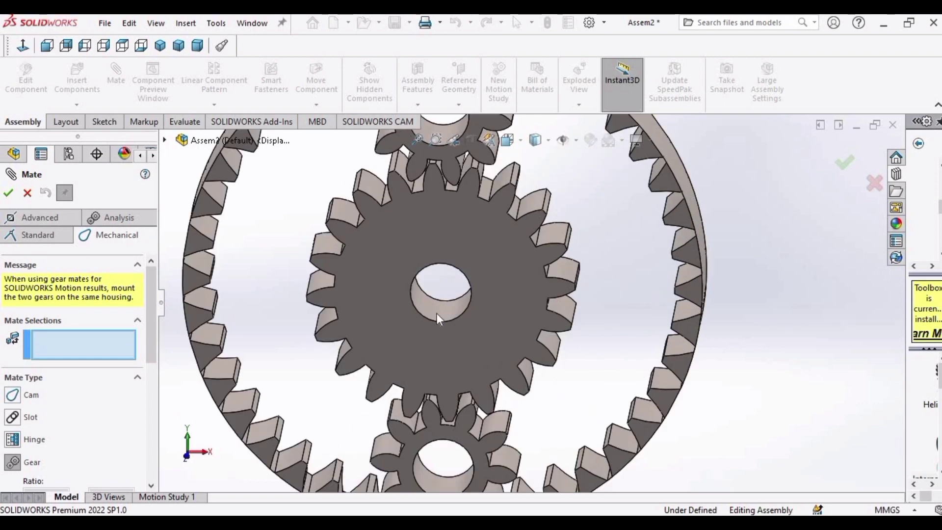
left_click(437, 315)
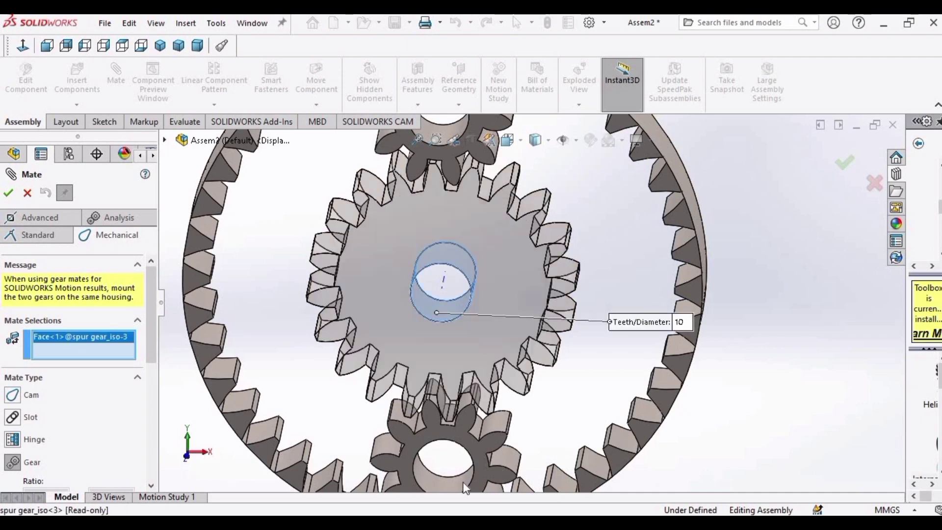
scroll(465, 488, "up", 2)
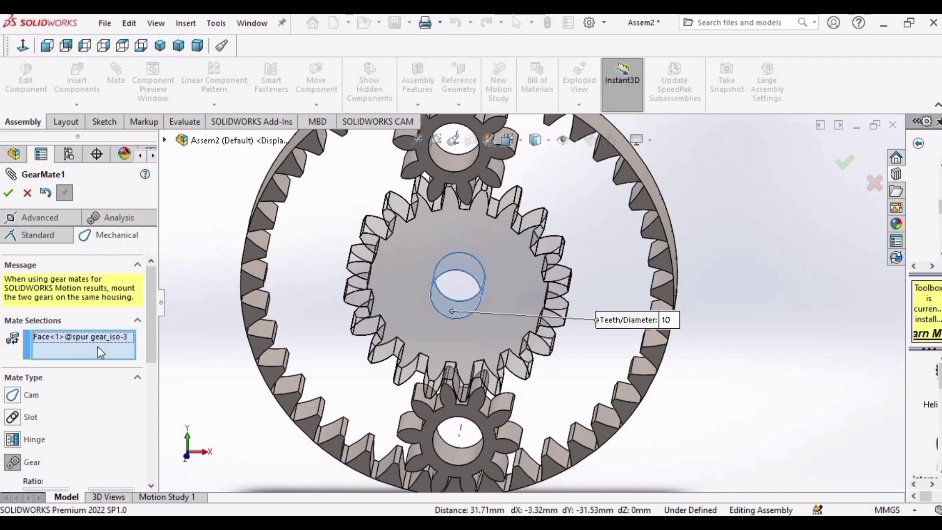
left_click(439, 438)
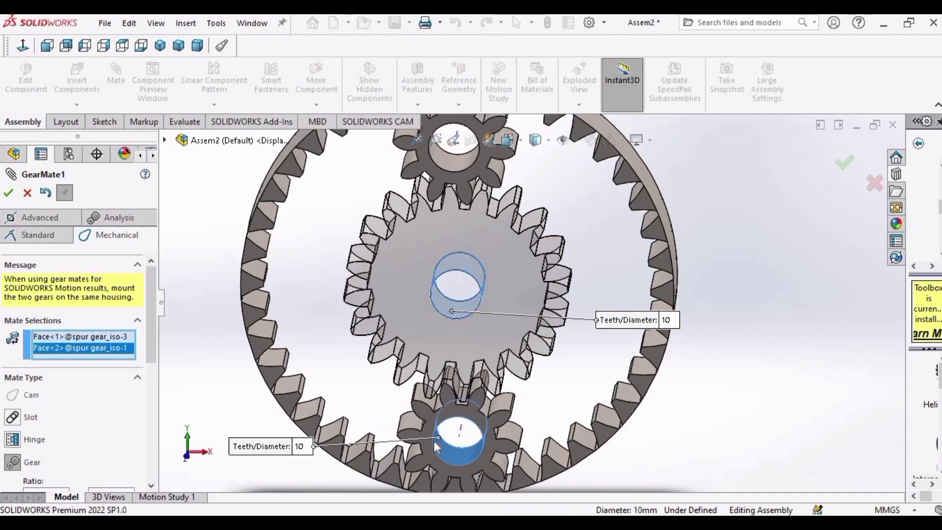
Set the gear ratio to 20mm:10mm with Reverse checked and confirm GearMate1.
left_click(674, 325)
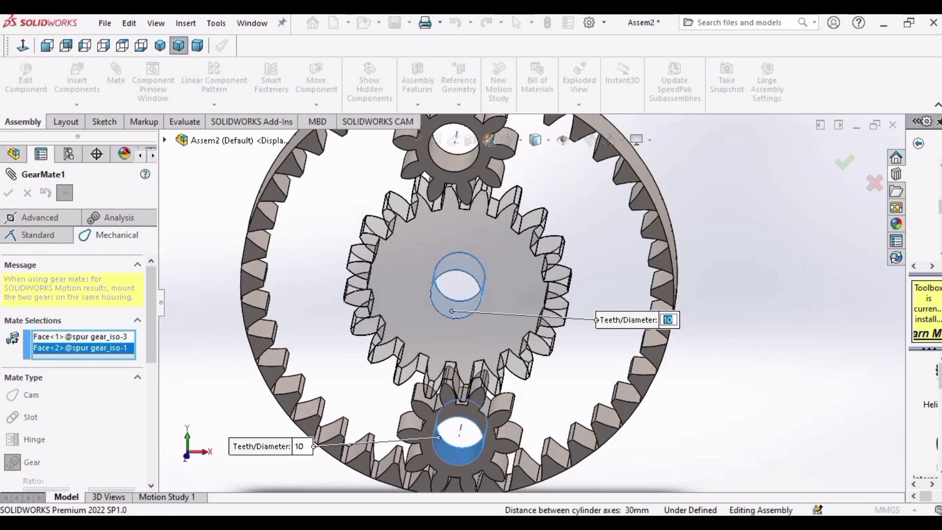
type("2")
key("Return")
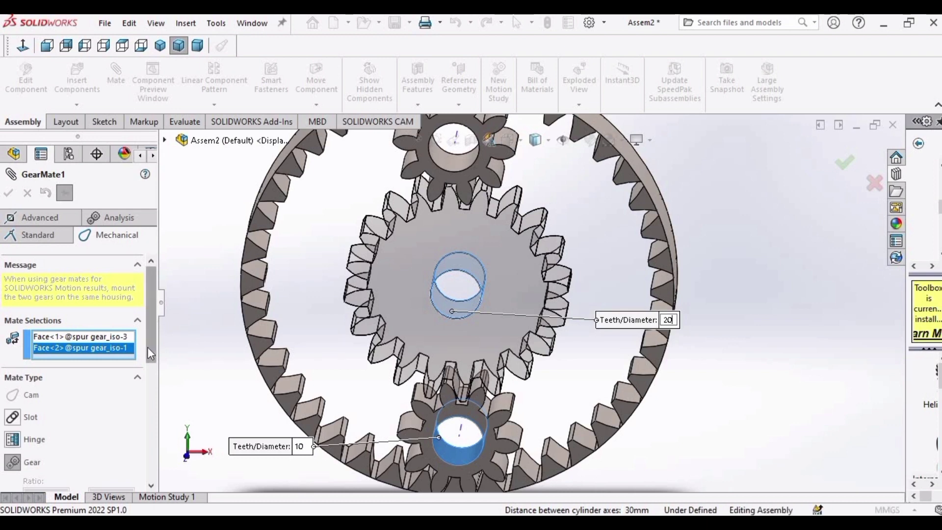
scroll(148, 349, "down", 3)
left_click_drag(147, 346, 147, 357)
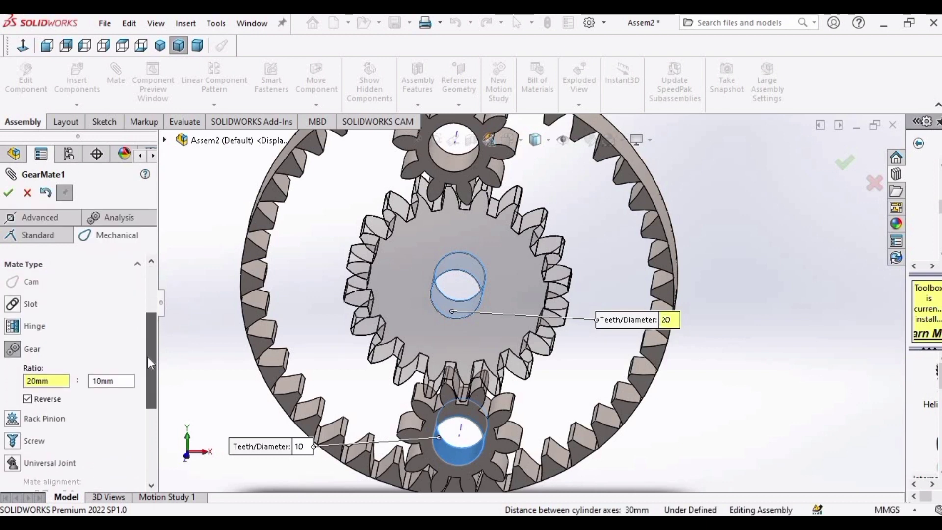
left_click(28, 398)
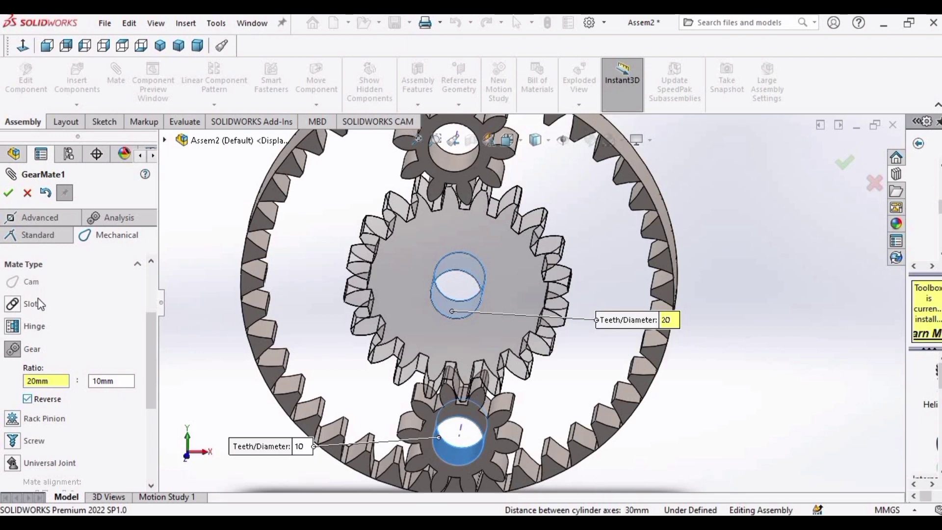
left_click(10, 193)
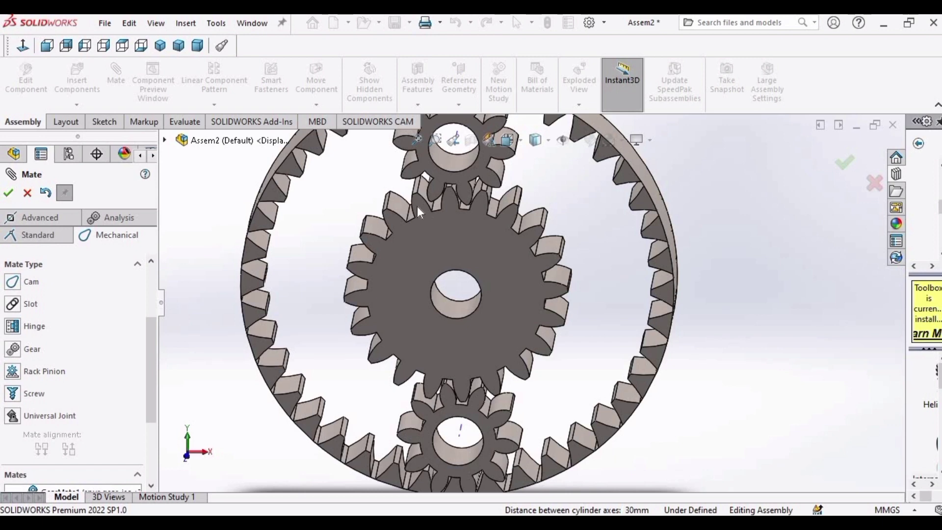
Create GearMate2 between the sun and top planet bores at 20:10 with Reverse unchecked.
left_click(38, 351)
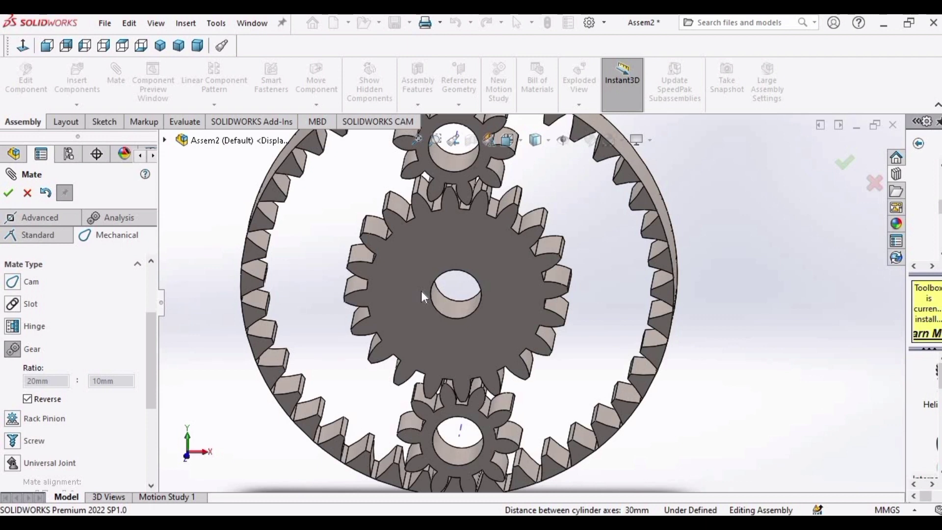
left_click(443, 299)
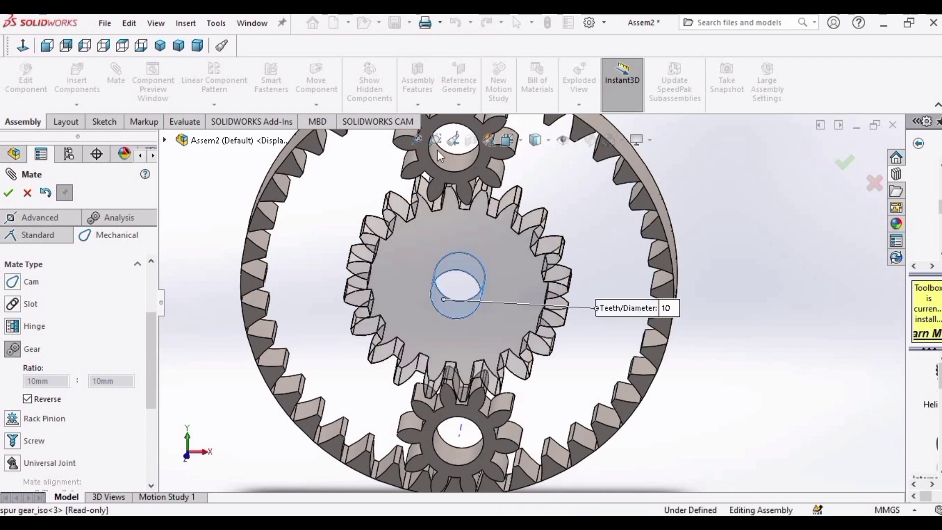
left_click(442, 158)
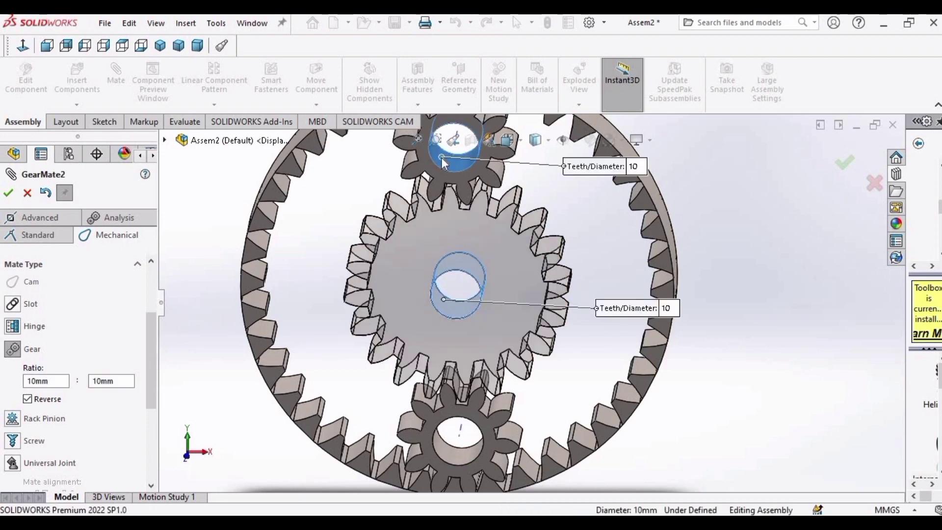
left_click(667, 307)
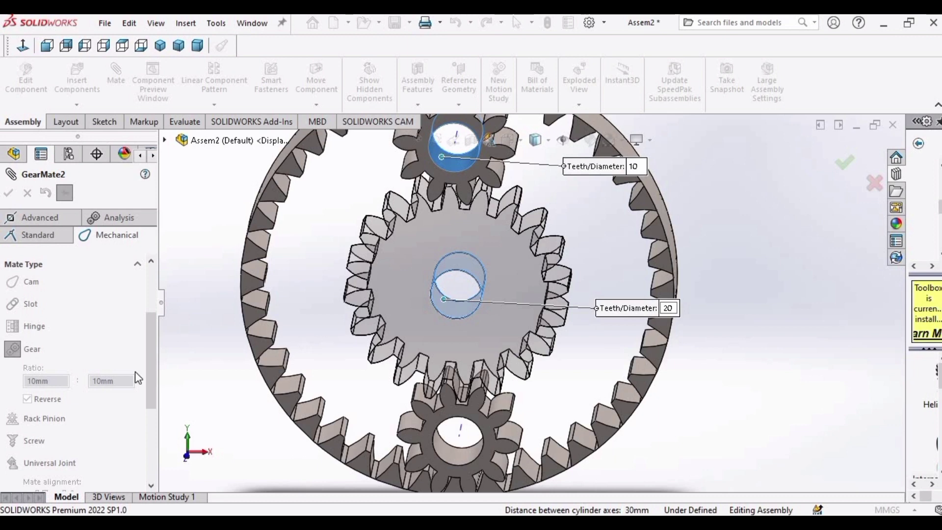
key("Return")
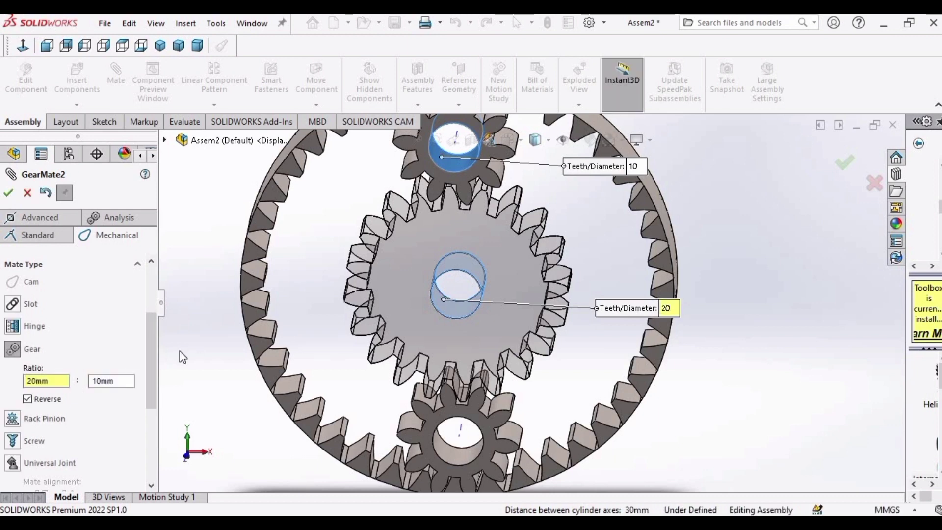
left_click(27, 399)
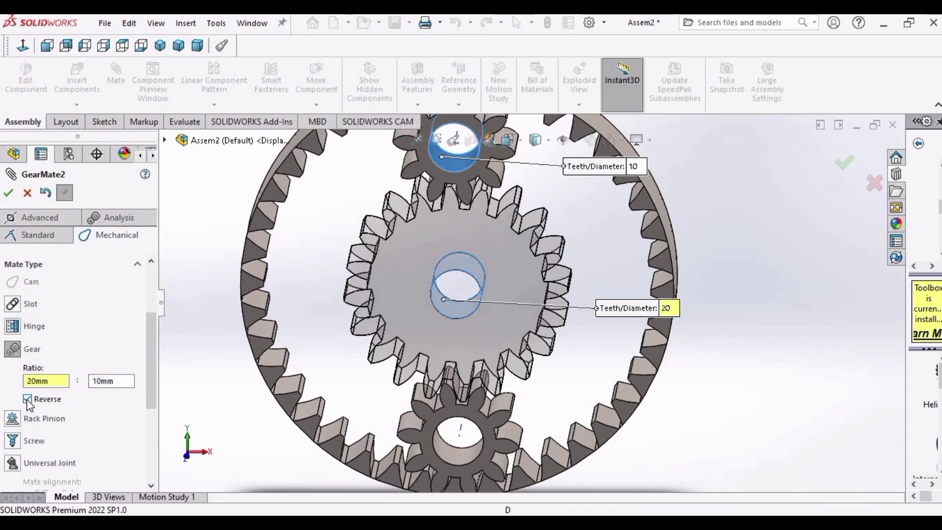
left_click(8, 192)
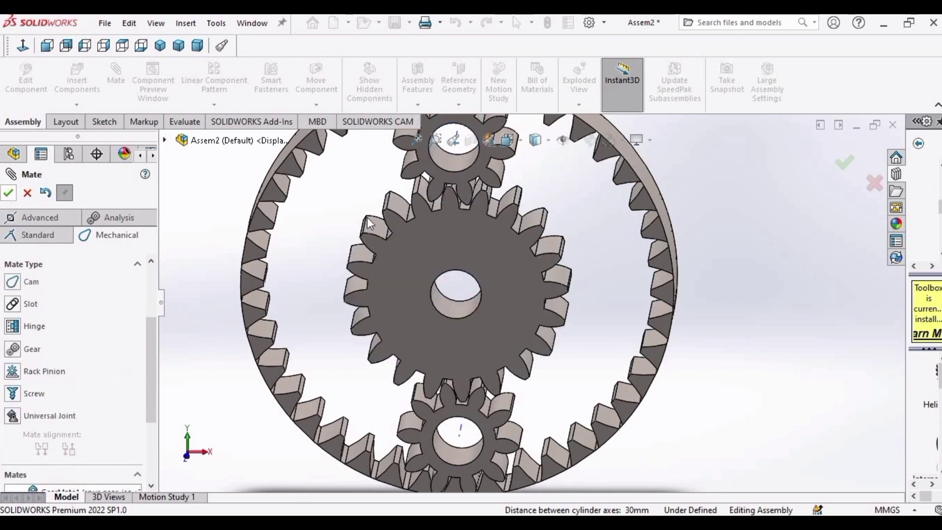
Add a non-reversed 10:40 gear mate between the top planet gear bore and the ring gear.
key("z")
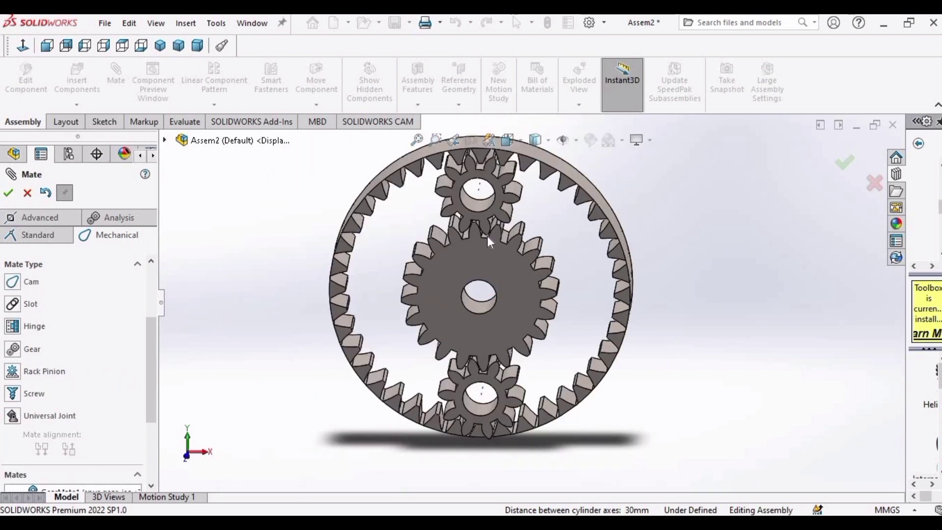
left_click(467, 202)
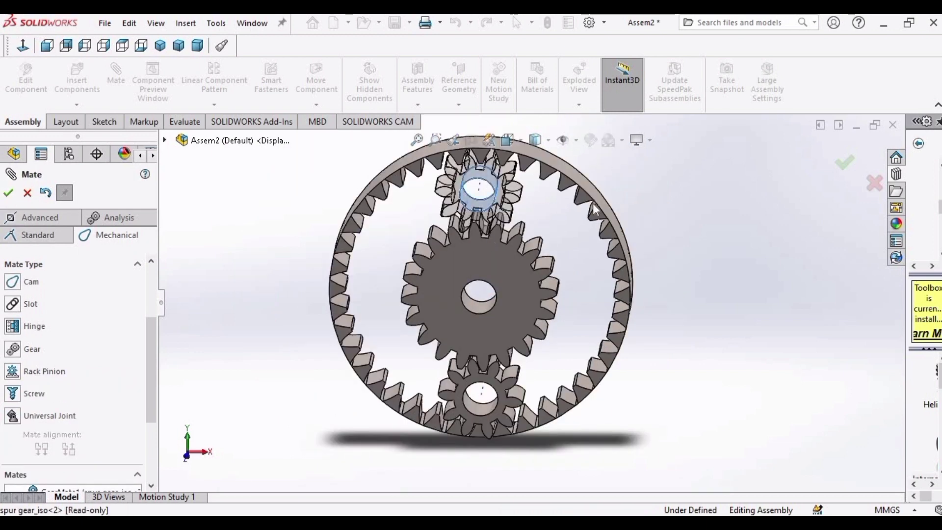
left_click(584, 181)
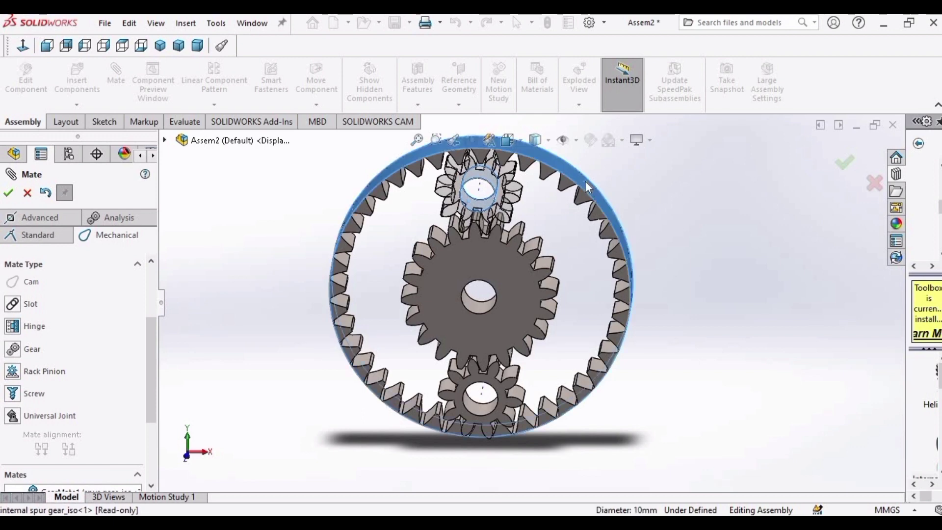
left_click(40, 351)
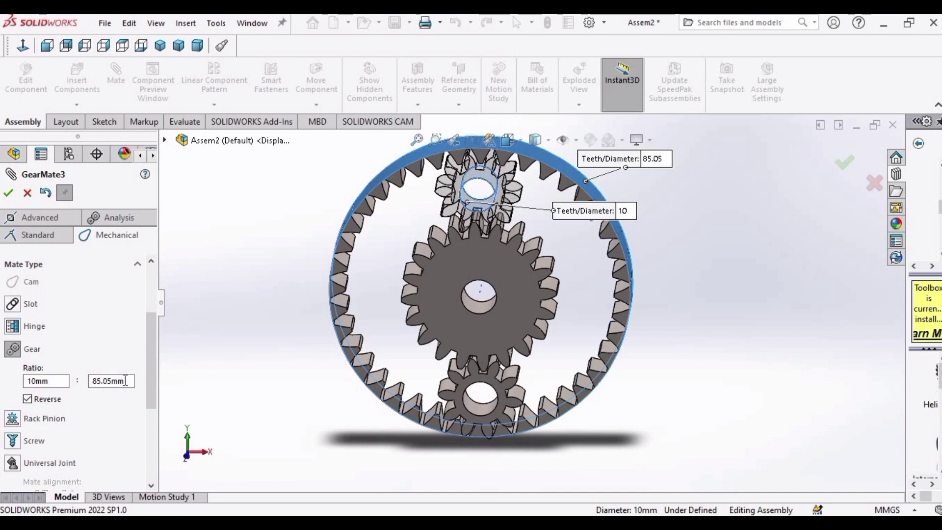
left_click_drag(125, 381, 93, 381)
type("40")
key("Return")
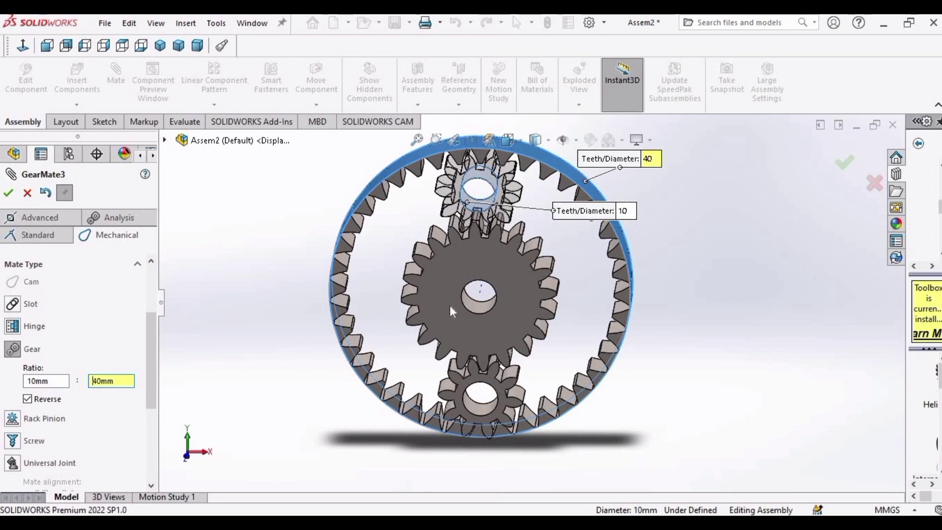
left_click(28, 399)
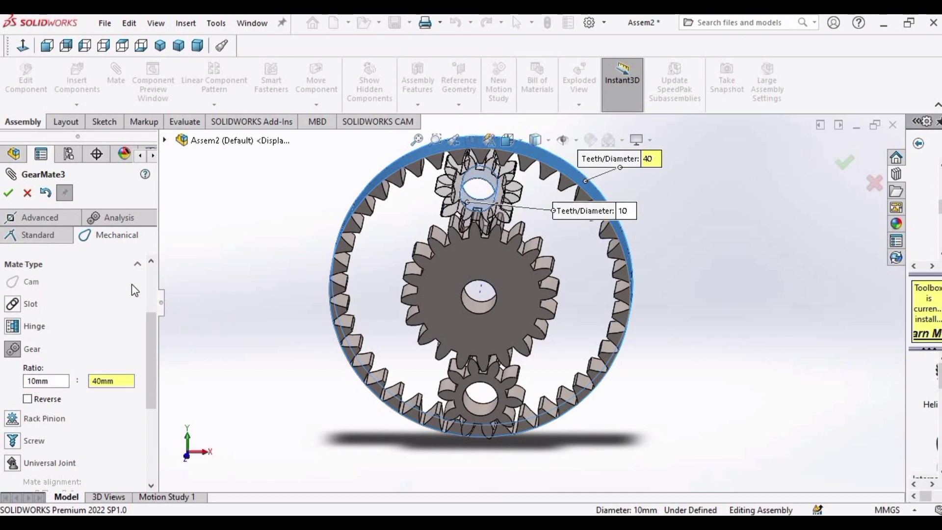
left_click(11, 194)
left_click(12, 193)
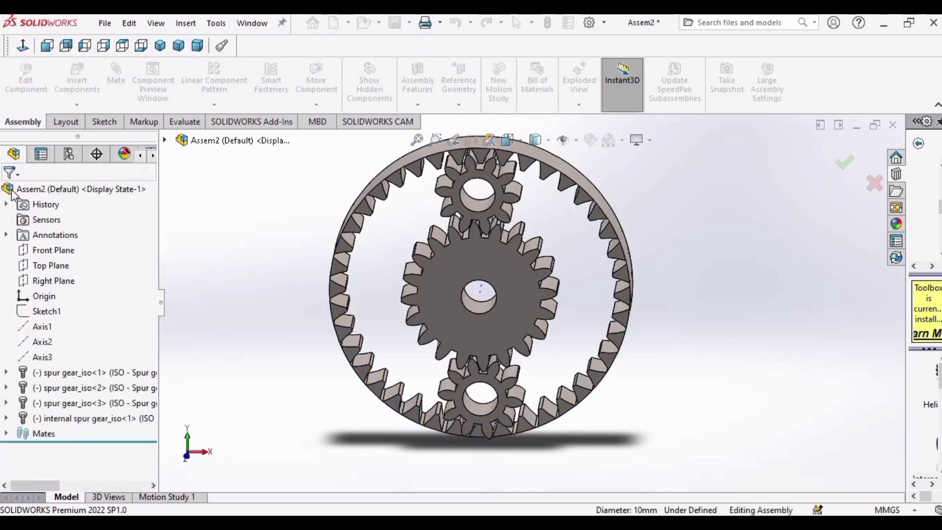
Rotate the top planet gear with Rotate Component to check the whole train turns meshed.
scroll(539, 208, "up", 2)
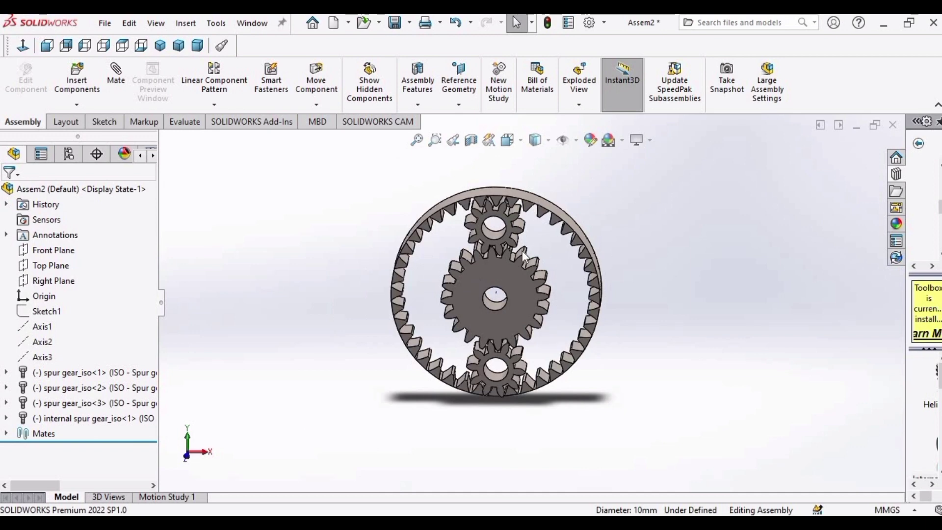
scroll(535, 211, "down", 1)
left_click(317, 83)
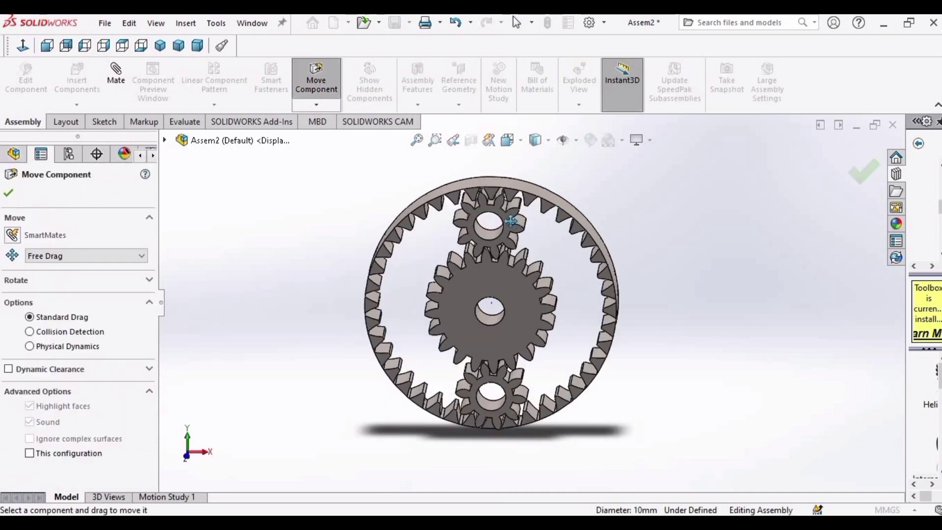
left_click(318, 107)
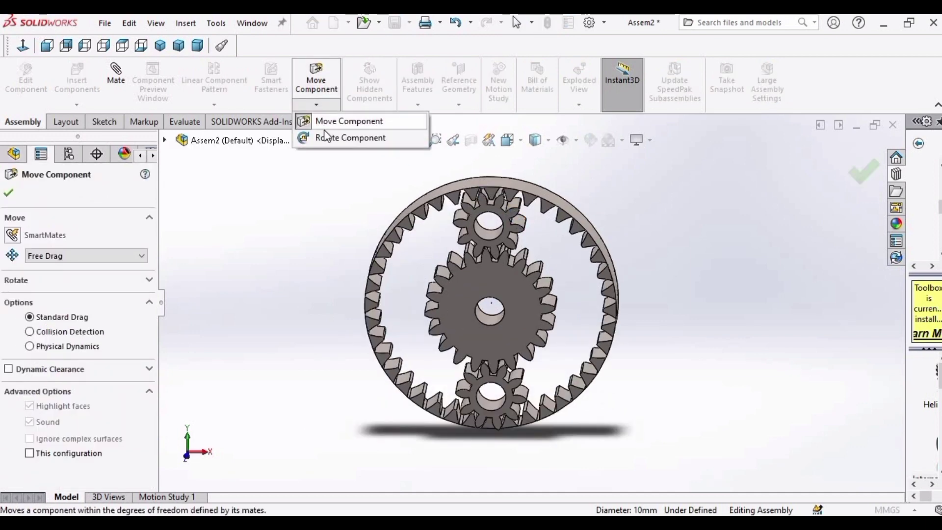
left_click(338, 139)
left_click_drag(506, 207, 486, 236)
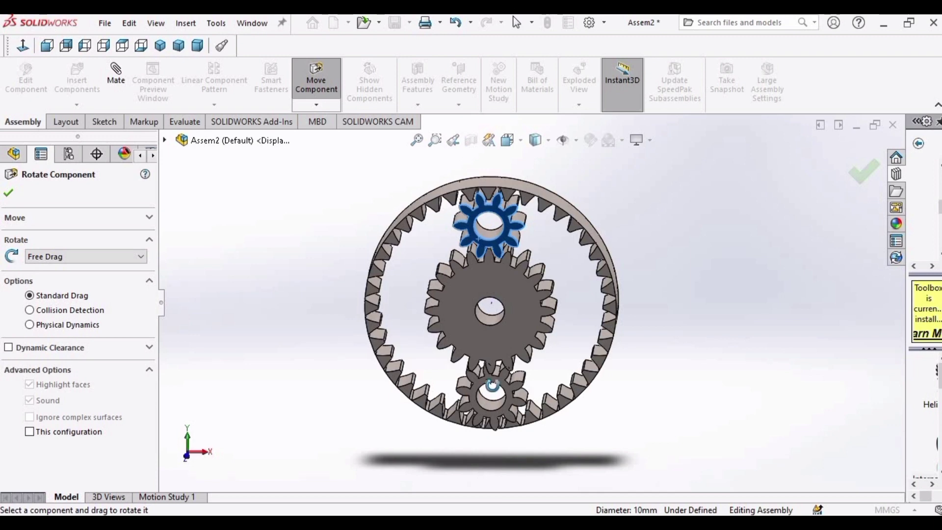
left_click(9, 194)
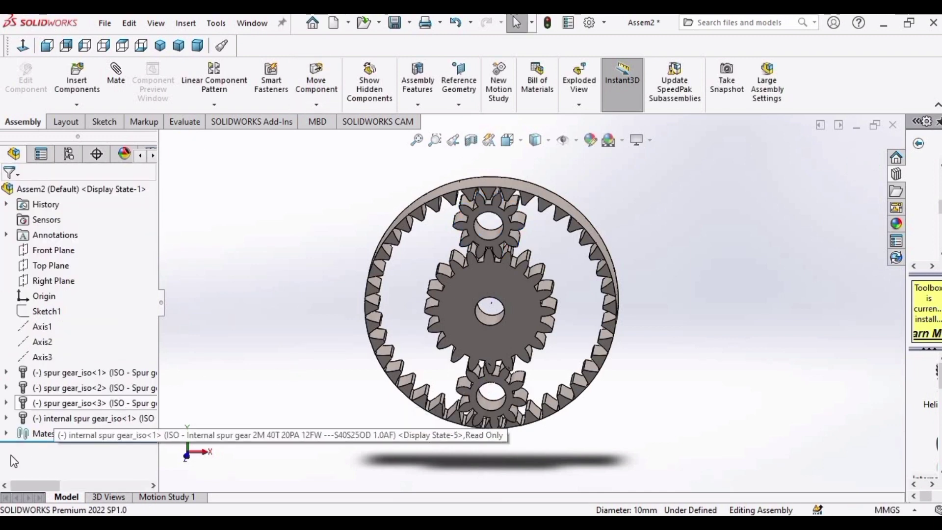
Edit GearMate1 to clear its Reverse option, keeping the 20:10 ratio.
left_click(6, 433)
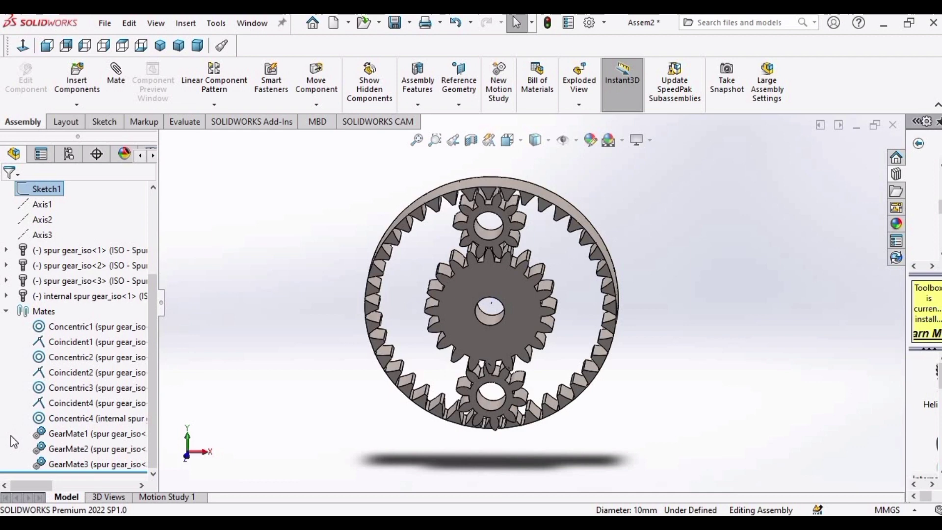
left_click(83, 433)
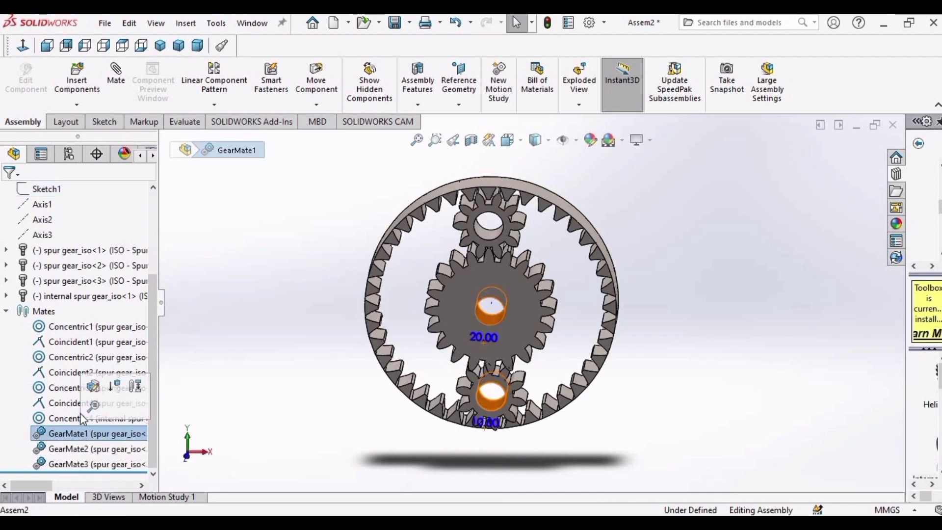
left_click(93, 388)
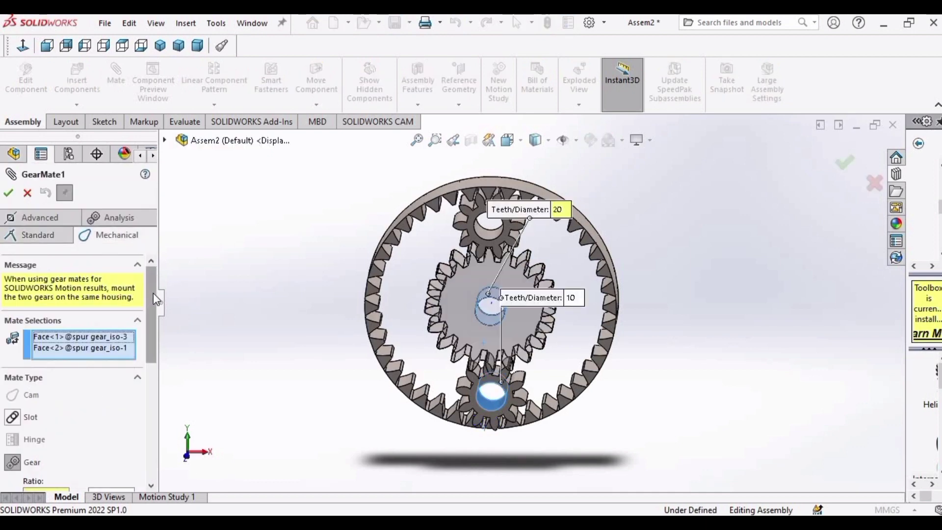
left_click_drag(153, 294, 150, 351)
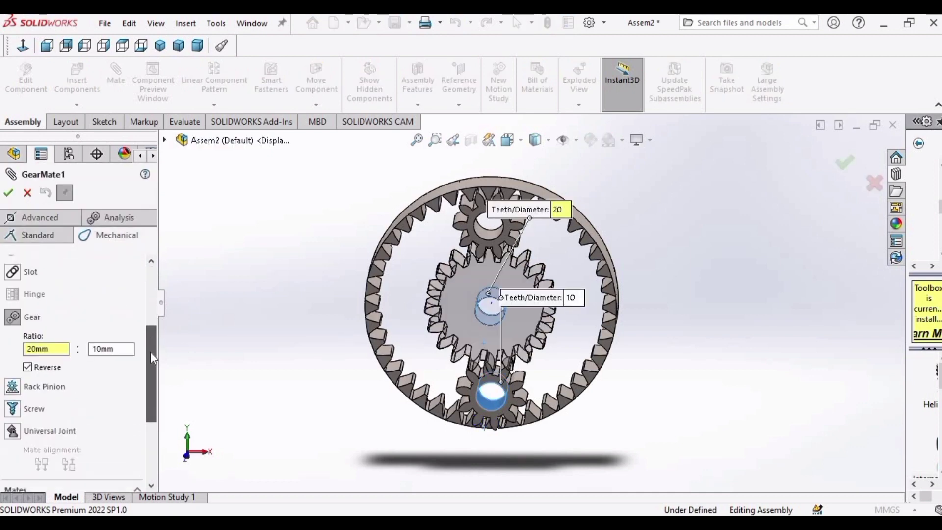
left_click(28, 367)
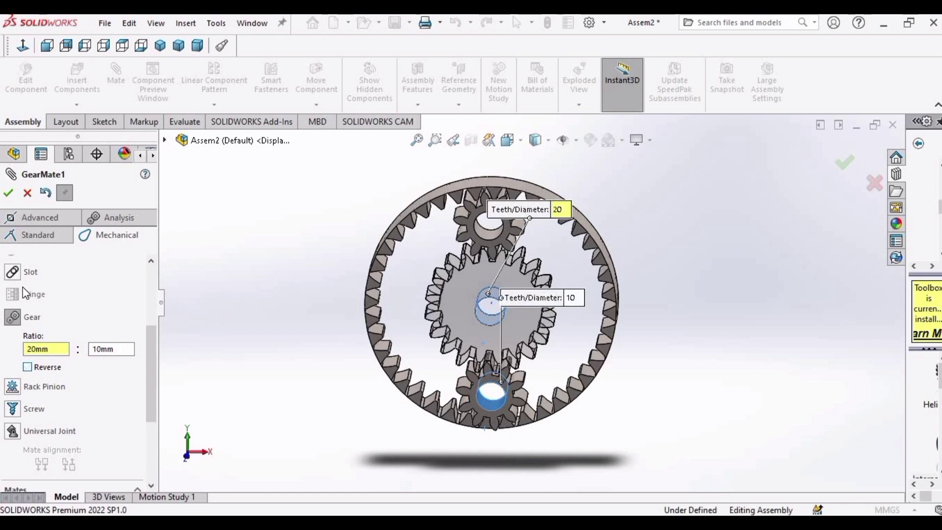
left_click(8, 197)
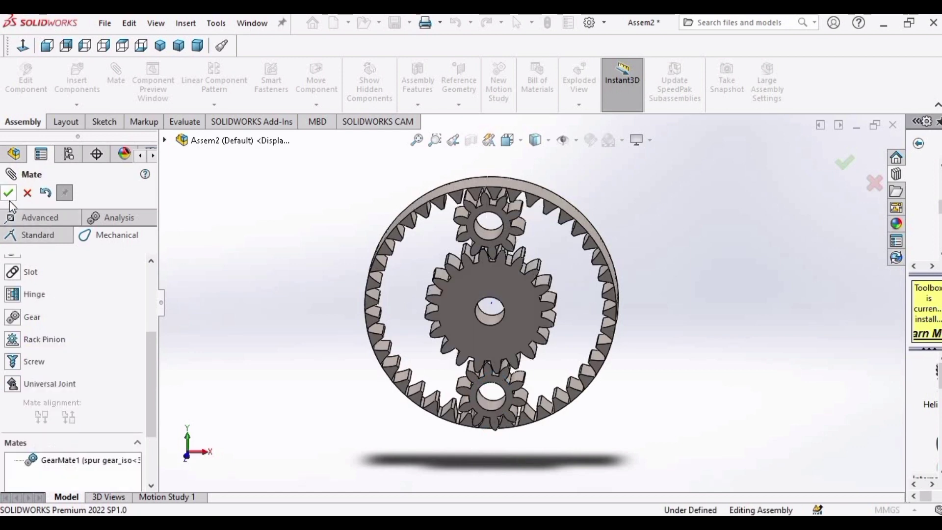
left_click(8, 196)
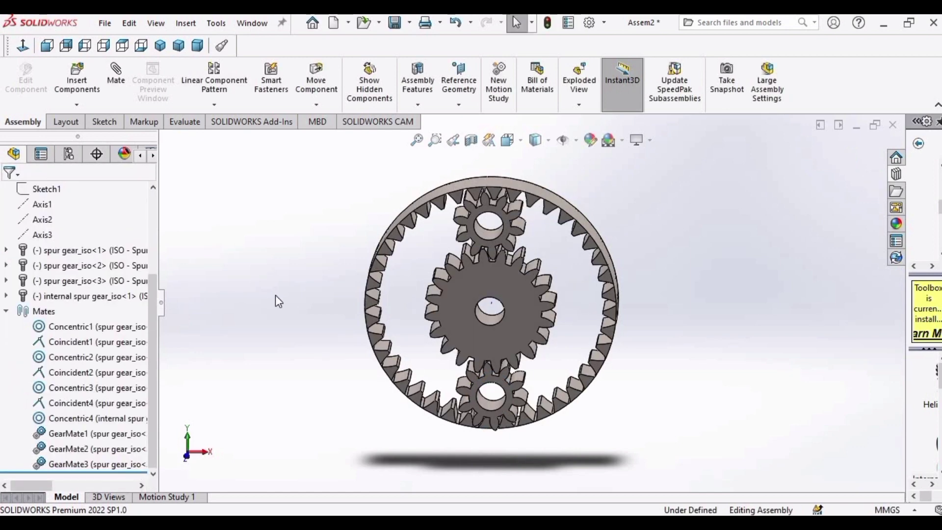
Drag the top planet gear with Rotate Component to verify the corrected gear train.
left_click(315, 104)
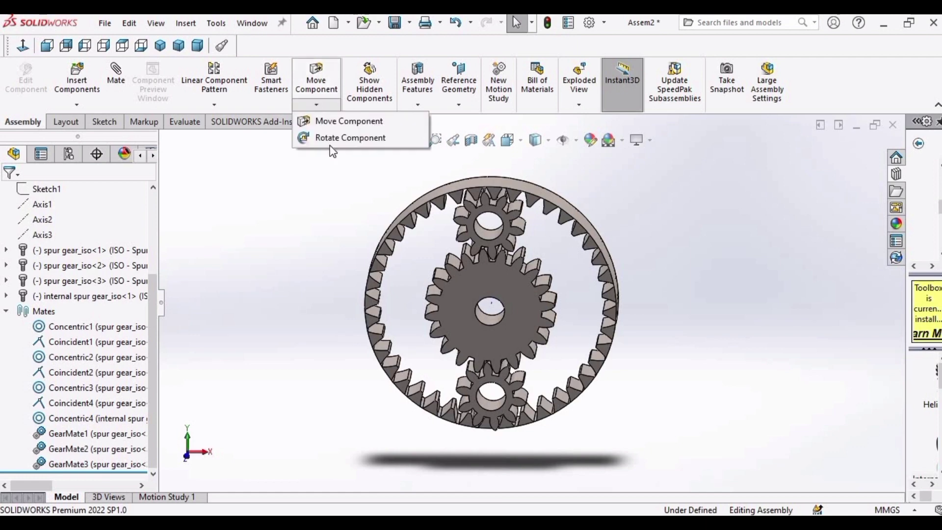
left_click(331, 135)
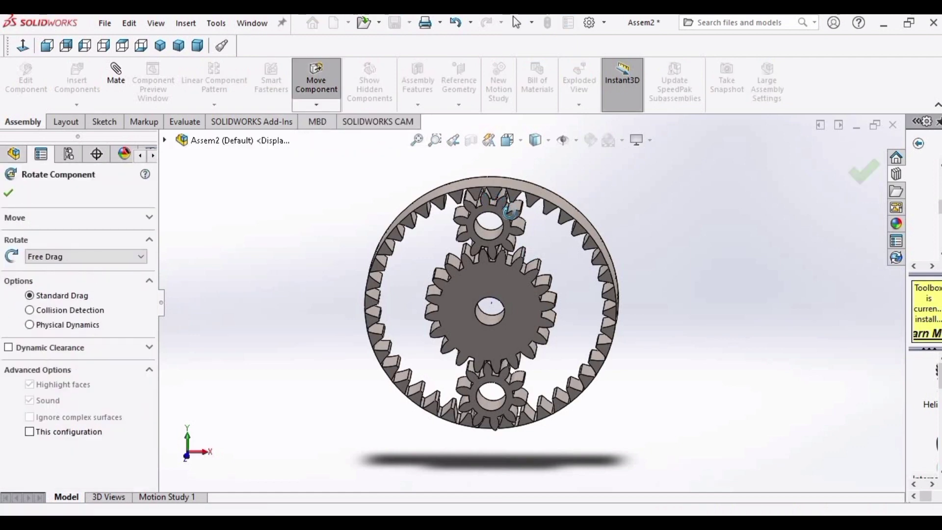
left_click_drag(466, 242, 510, 215)
key("Escape")
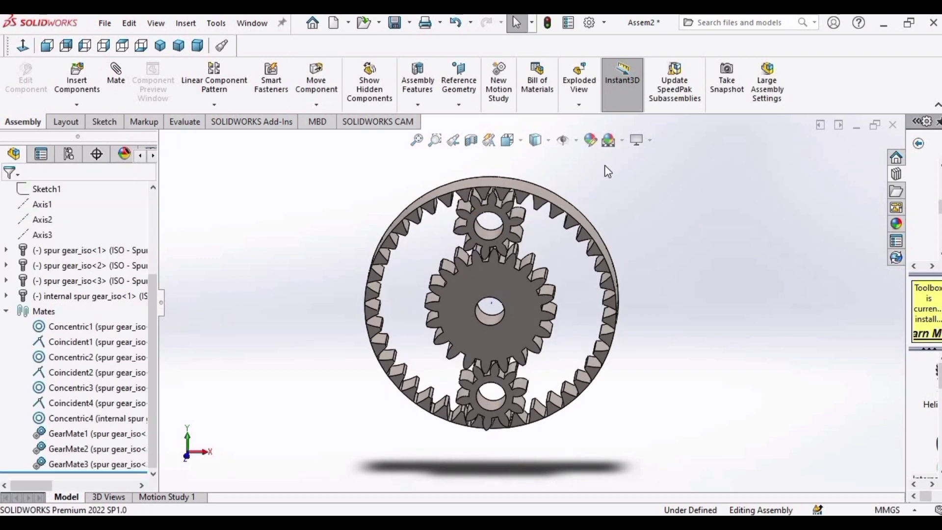
Apply a yellow appearance to the sun gear and both planet gears.
left_click(589, 140)
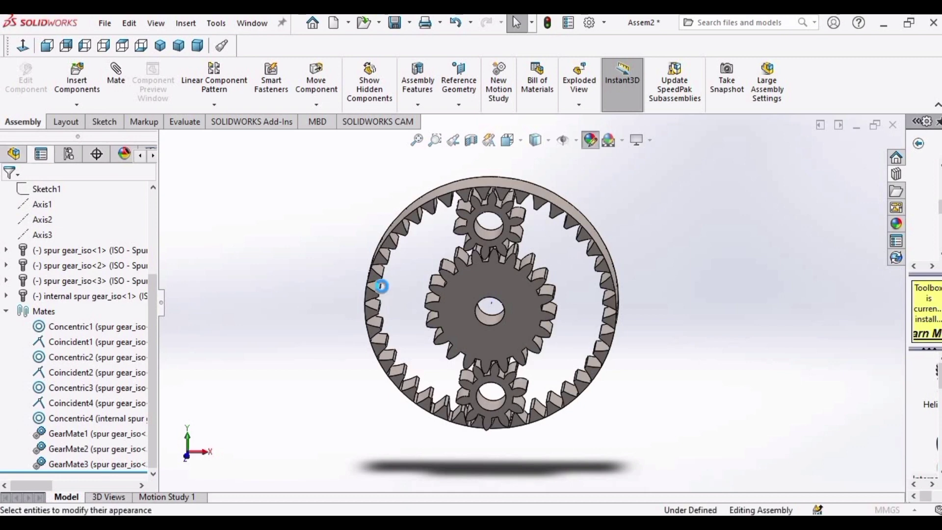
left_click(448, 296)
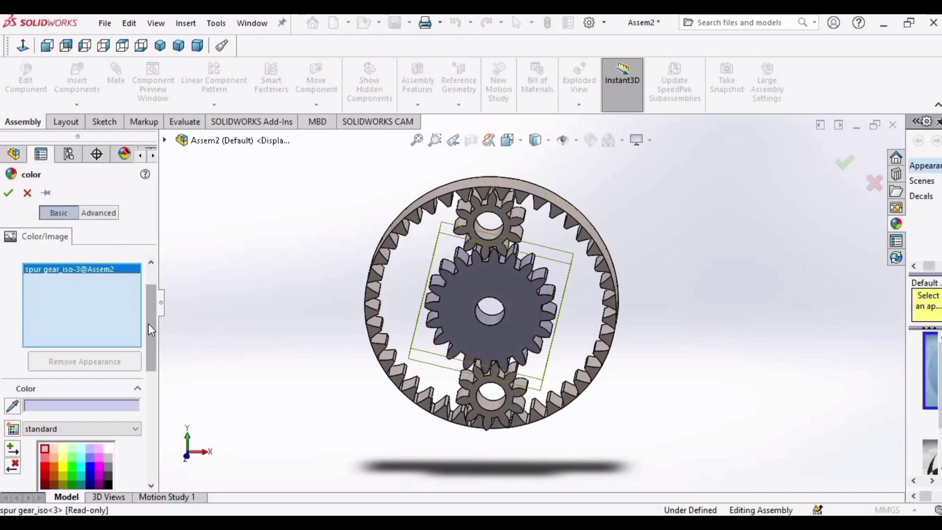
scroll(148, 323, "down", 2)
left_click(63, 399)
left_click(491, 203)
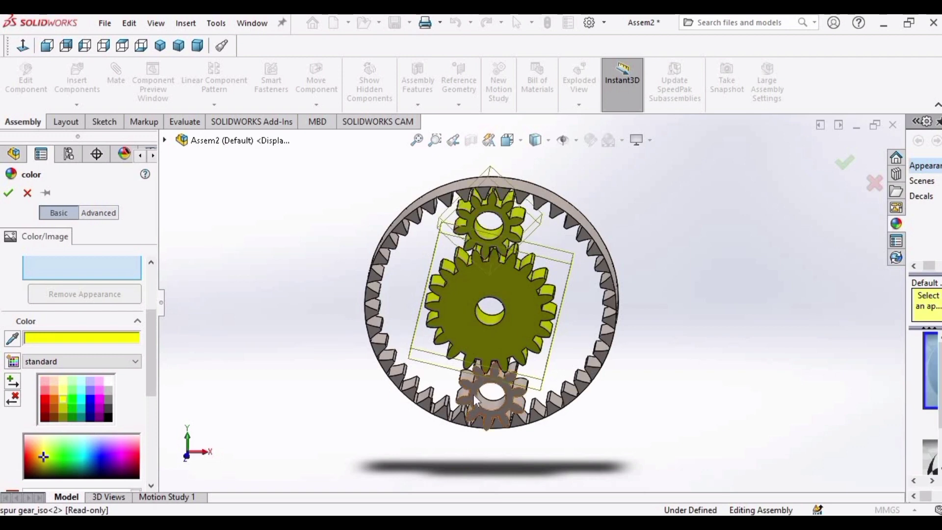
left_click(491, 377)
left_click(9, 195)
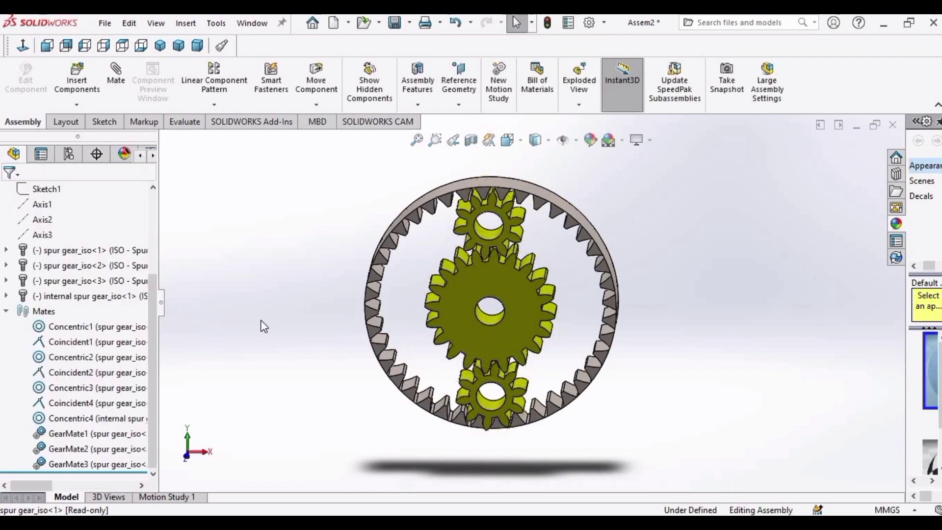
Apply a blue appearance to the internal ring gear.
left_click(591, 140)
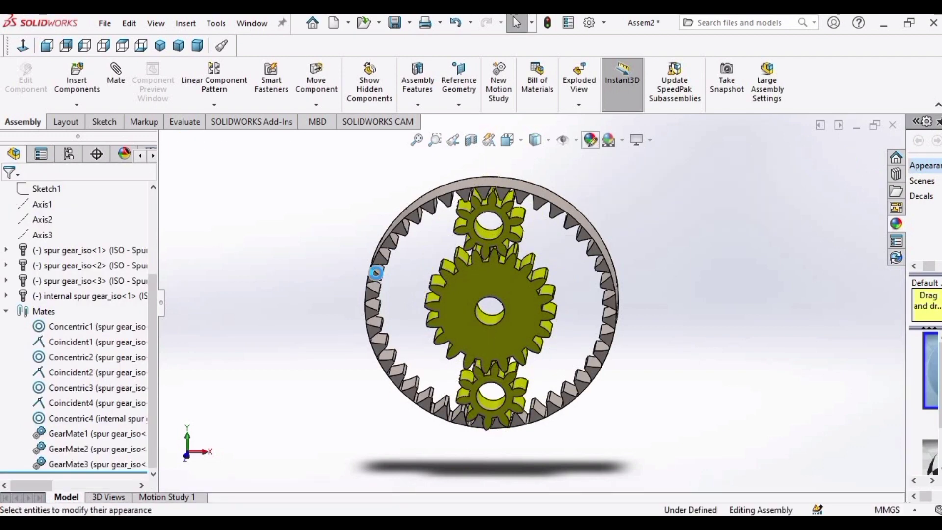
left_click(392, 225)
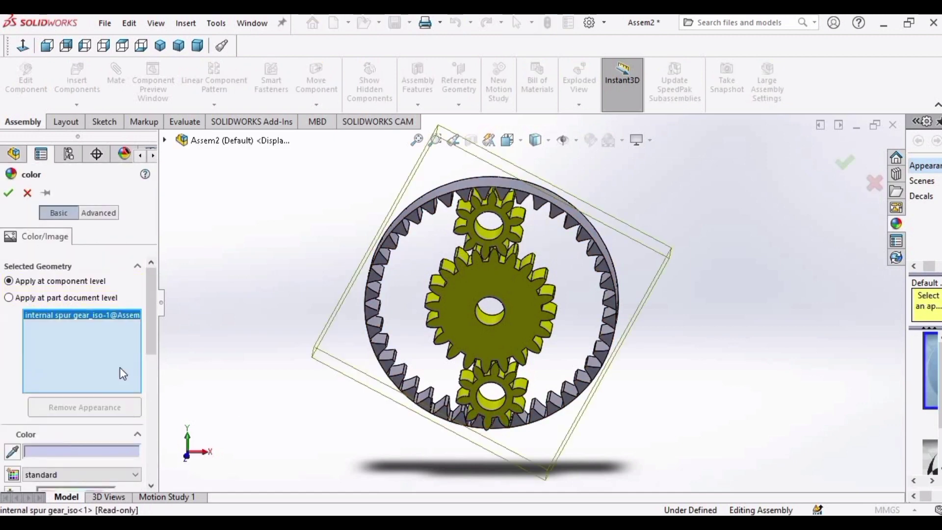
scroll(149, 336, "down", 3)
left_click(89, 397)
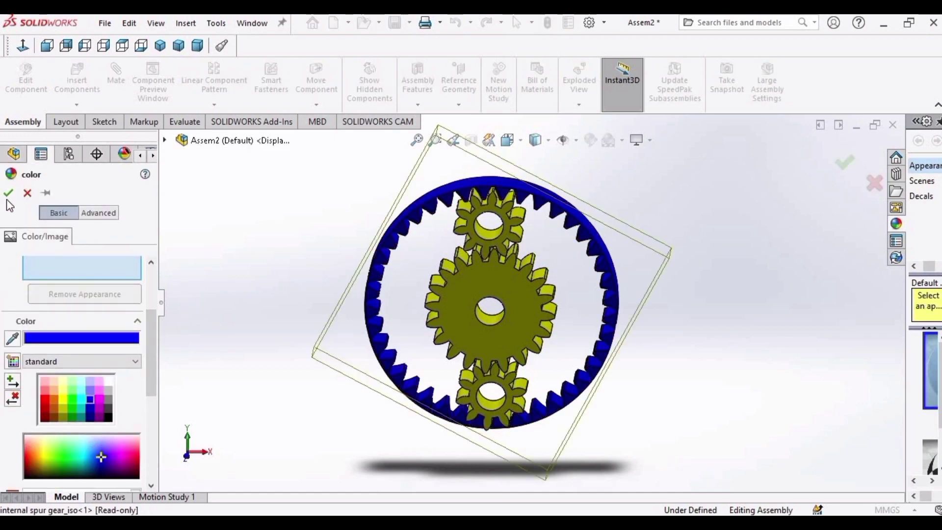
left_click(9, 193)
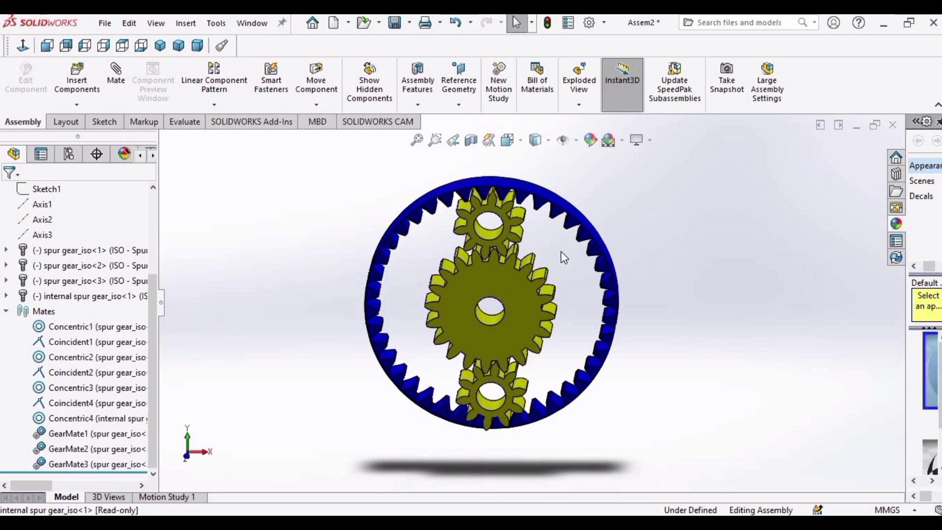
Set Motion Study 1 to 60 frames per second and drag its end key to 10 seconds.
left_click(184, 497)
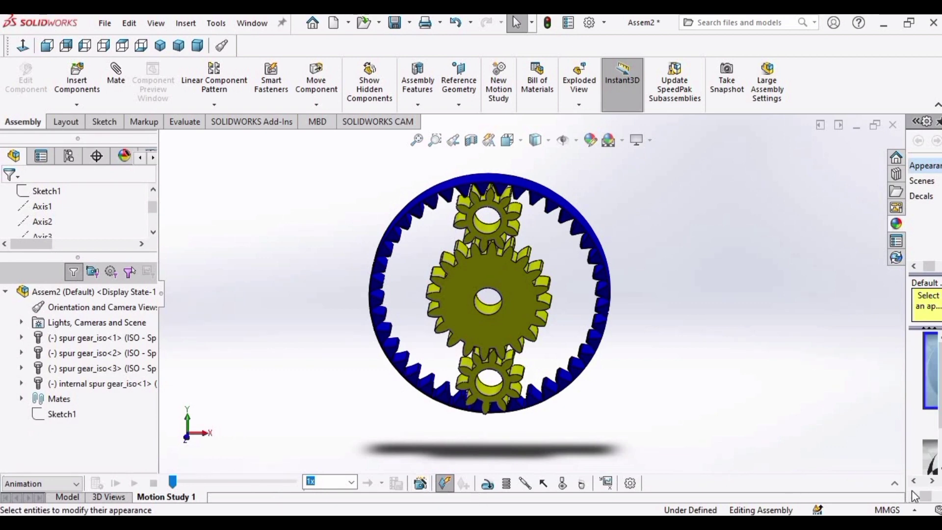
left_click(894, 483)
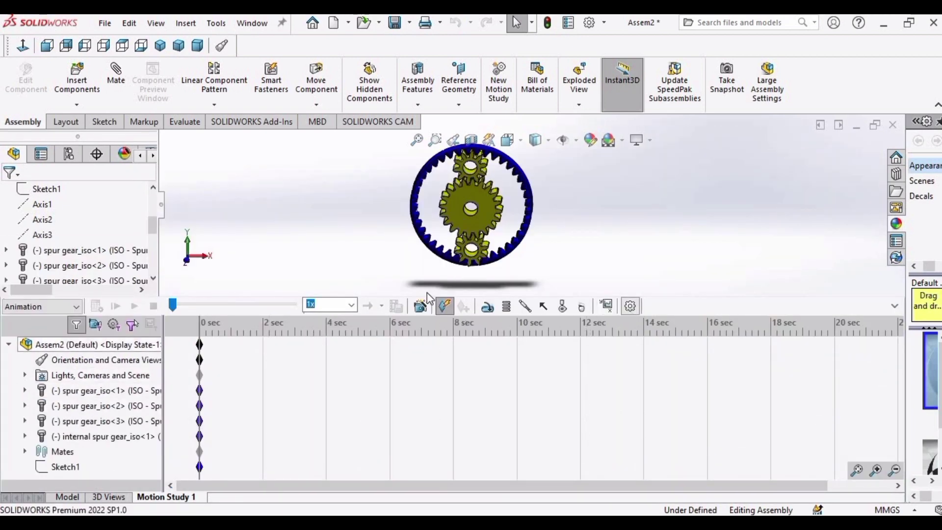
left_click(630, 306)
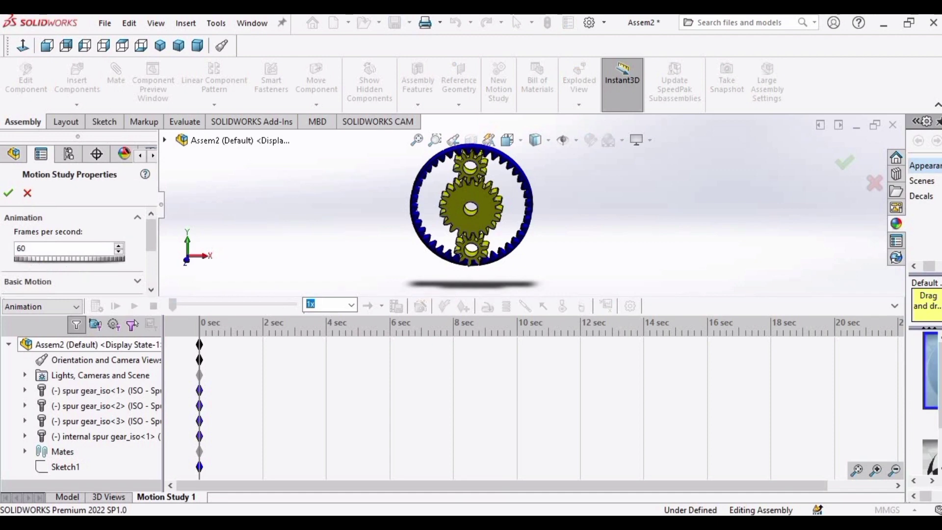
left_click(8, 193)
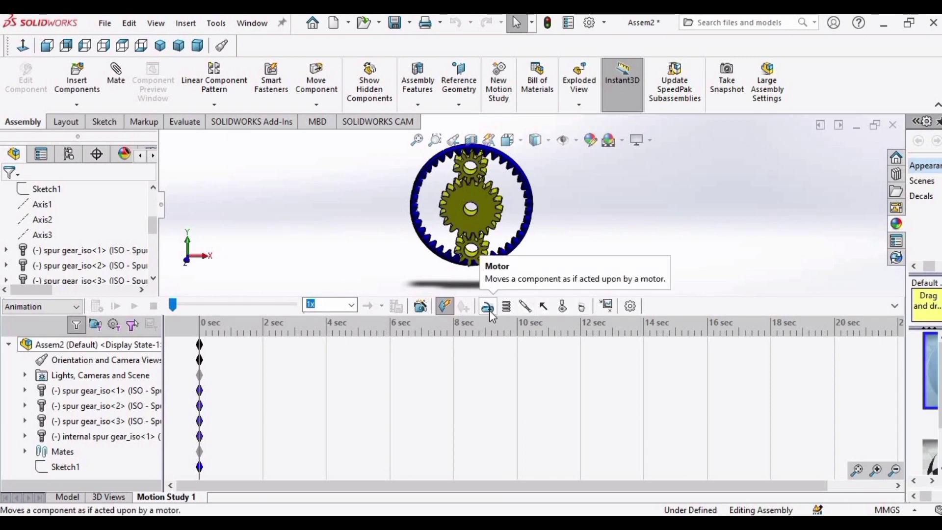
left_click_drag(201, 348, 517, 345)
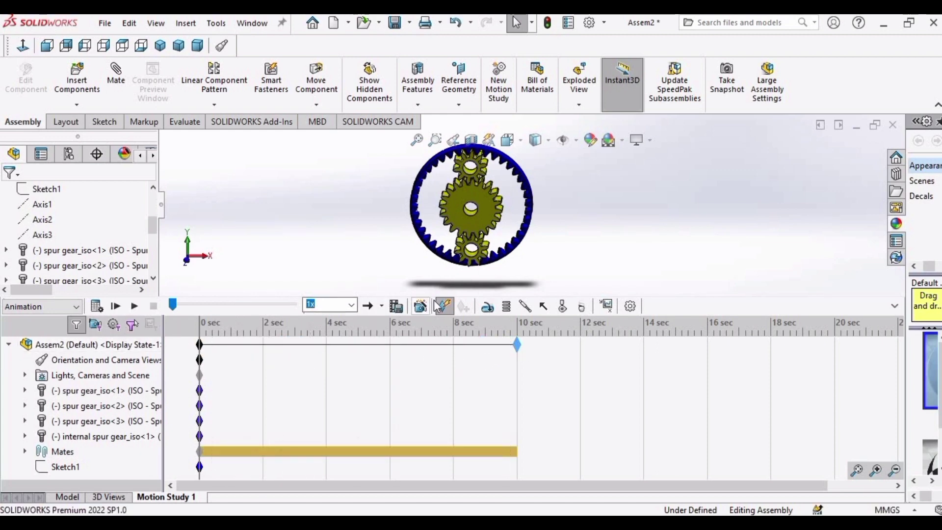
Add RotaryMotor1 on the sun gear bore at a constant speed of 5 RPM.
left_click(487, 305)
scroll(469, 208, "down", 4)
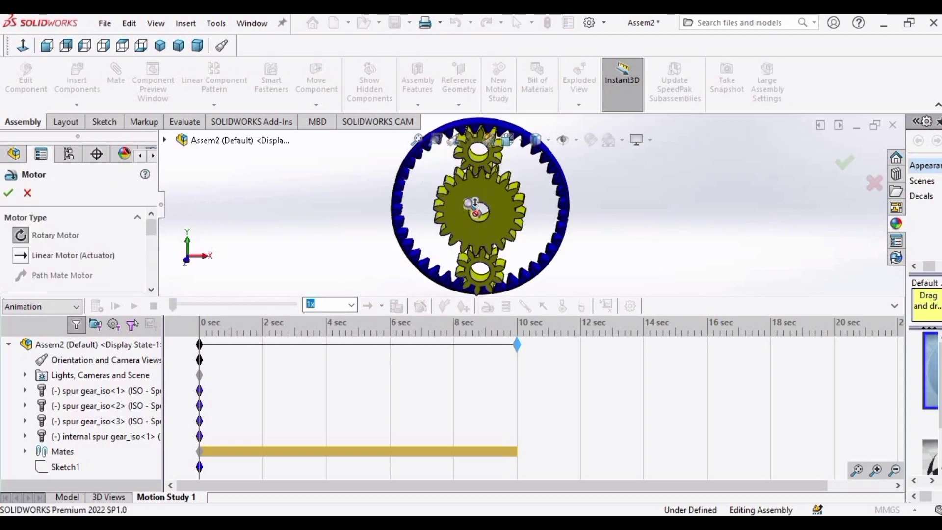
left_click(480, 218)
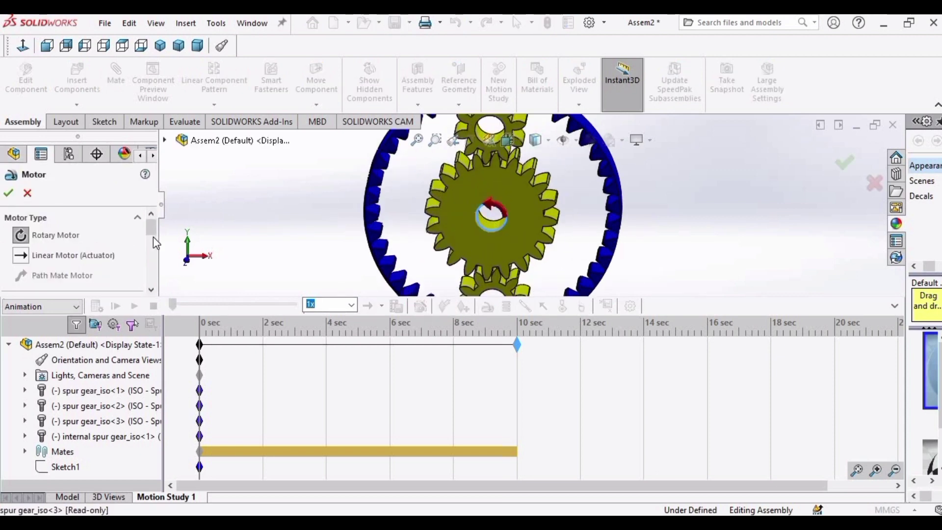
left_click_drag(149, 225, 150, 264)
left_click(46, 232)
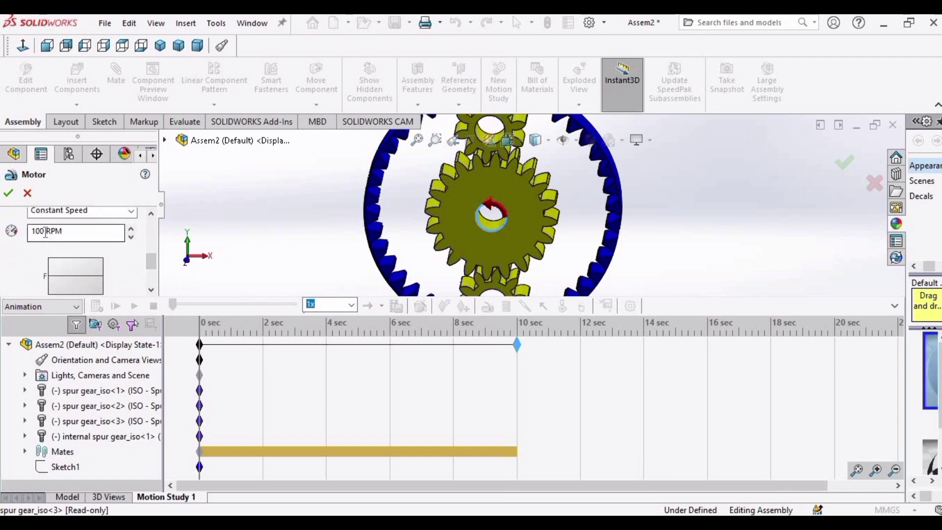
double_click(25, 232)
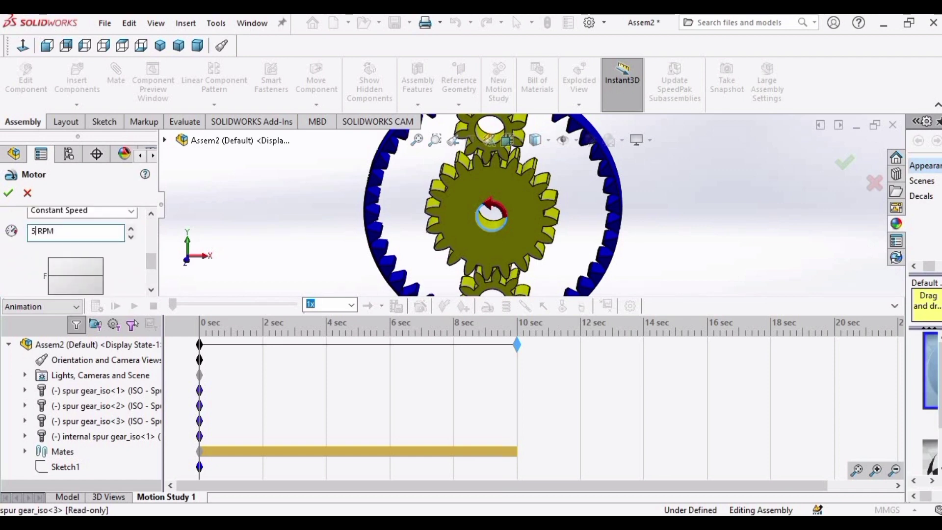
left_click(10, 194)
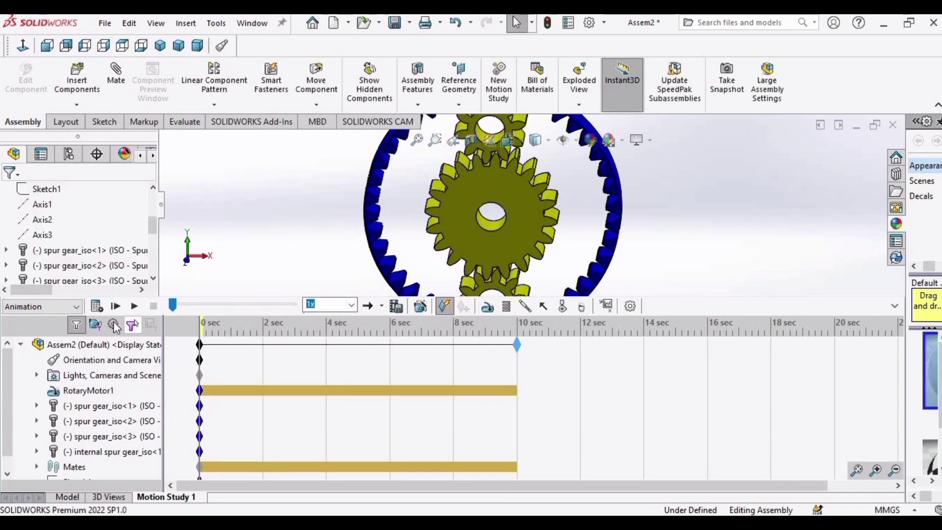
left_click(895, 307)
scroll(524, 316, "up", 6)
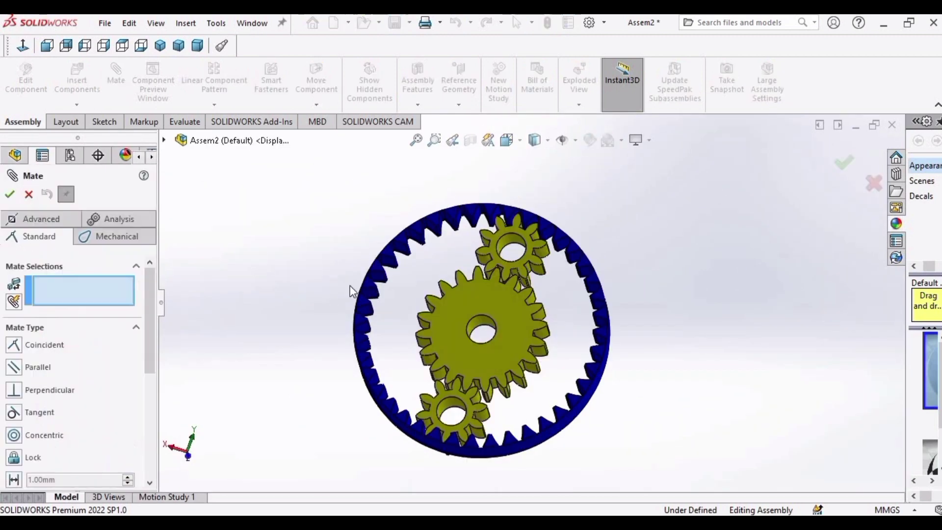
Pick the assembly's Front Plane from the flyout tree as the first mate reference.
middle_click_drag(349, 283, 525, 362)
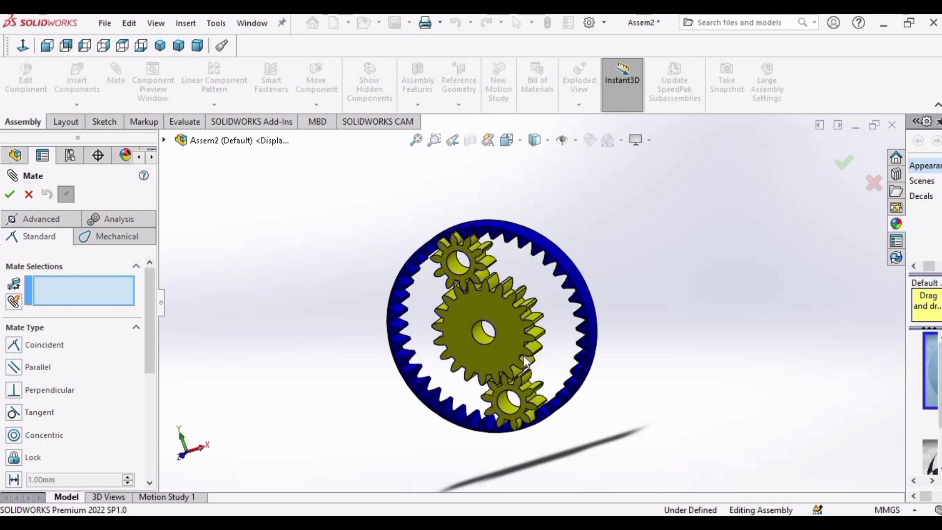
scroll(557, 281, "down", 5)
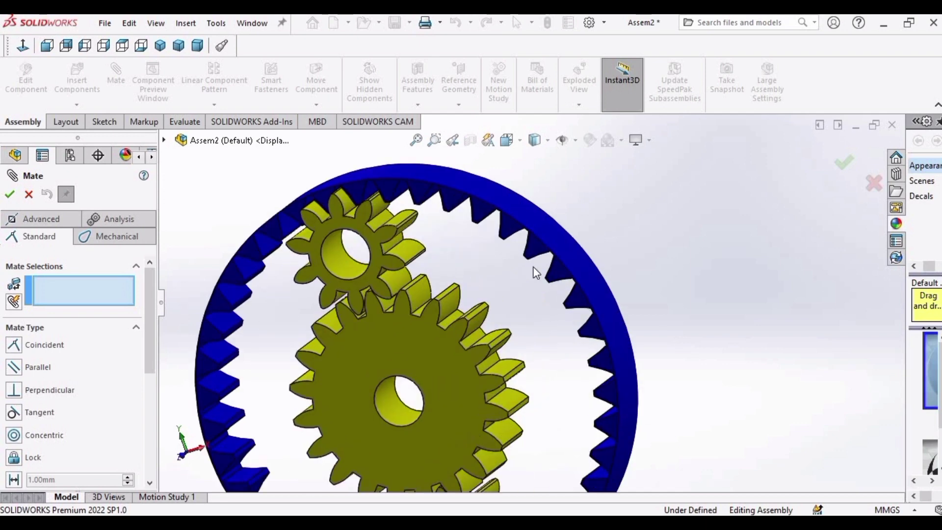
left_click(164, 140)
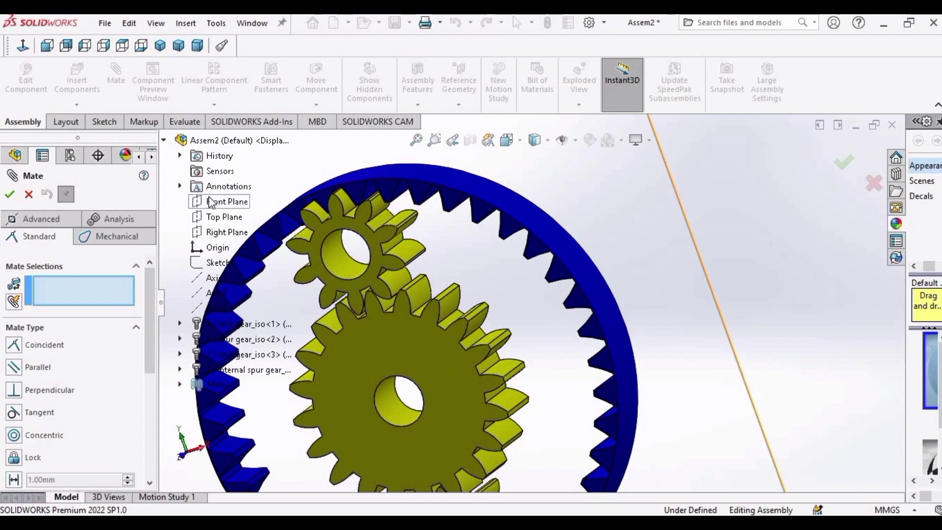
left_click(208, 198)
middle_click_drag(467, 248, 521, 252)
key("ctrl+8")
Mate the ring gear face coincident to the Front Plane, then return to Front view.
scroll(569, 243, "down", 5)
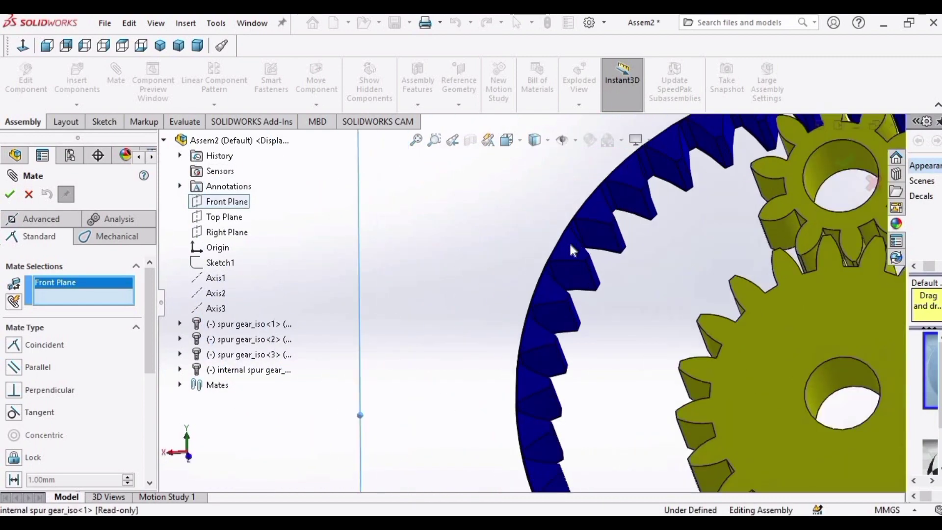
left_click(567, 246)
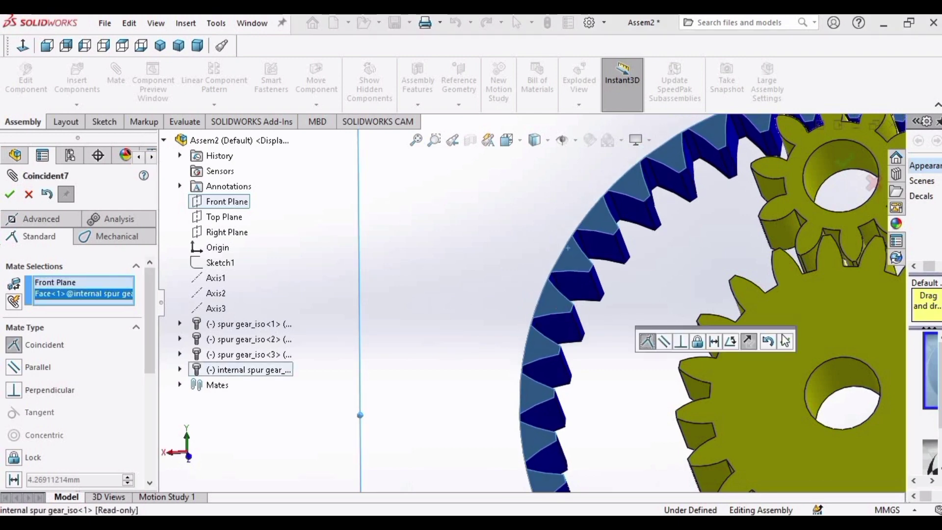
left_click(784, 341)
scroll(793, 198, "up", 5)
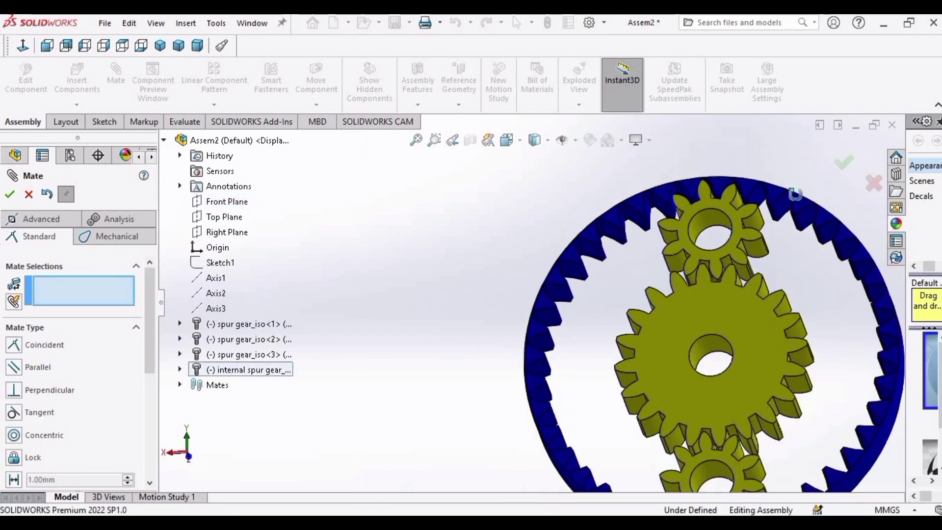
middle_click_drag(793, 198, 812, 201)
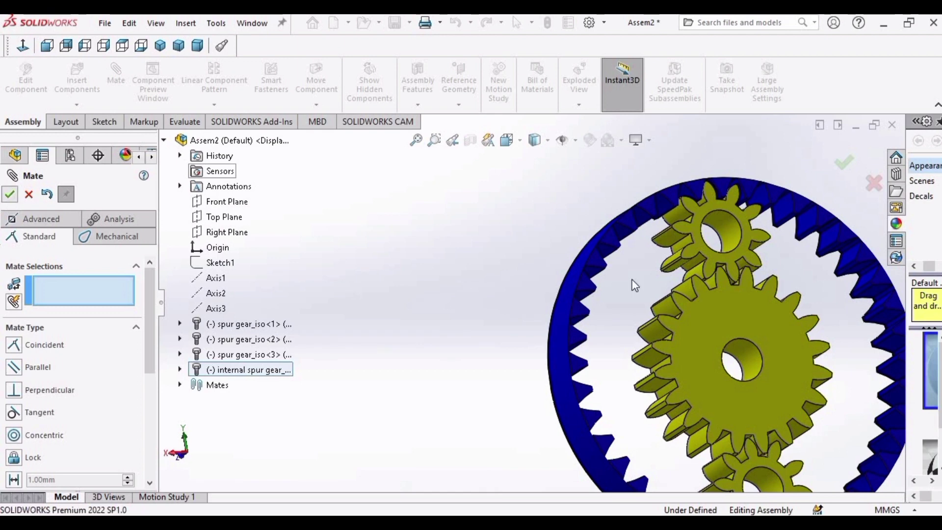
left_click(10, 195)
scroll(726, 285, "up", 3)
middle_click_drag(726, 284, 756, 280)
key("ctrl+1")
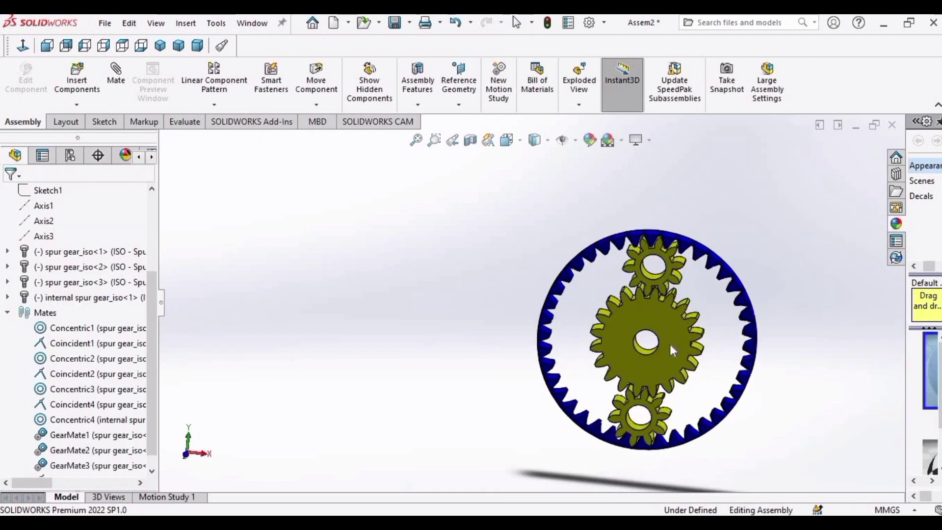
Update Motion Study 1's initial animation state, then calculate and play it from start.
left_click(171, 497)
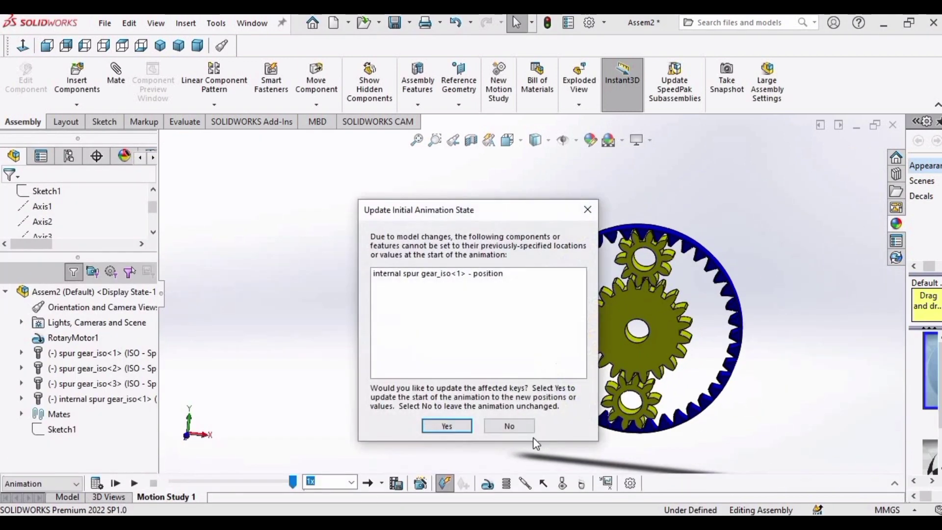
left_click(446, 425)
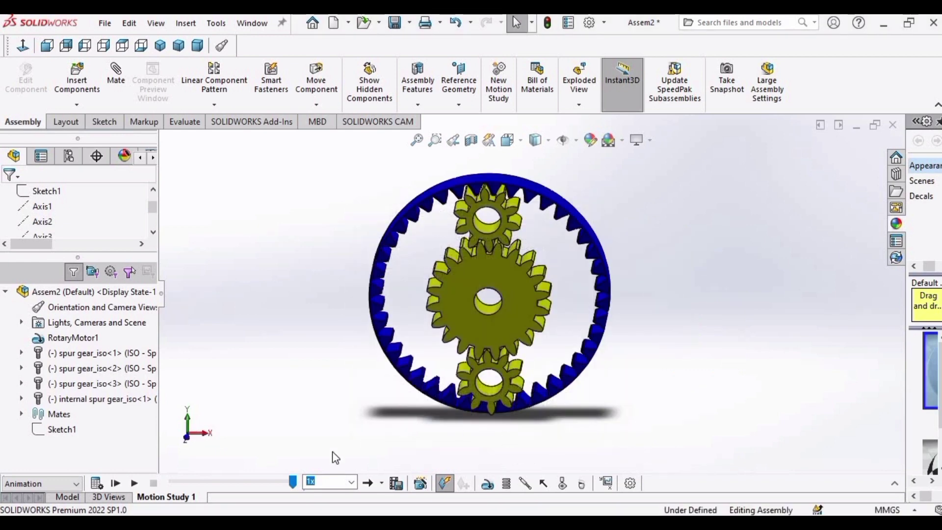
left_click(115, 484)
left_click(98, 483)
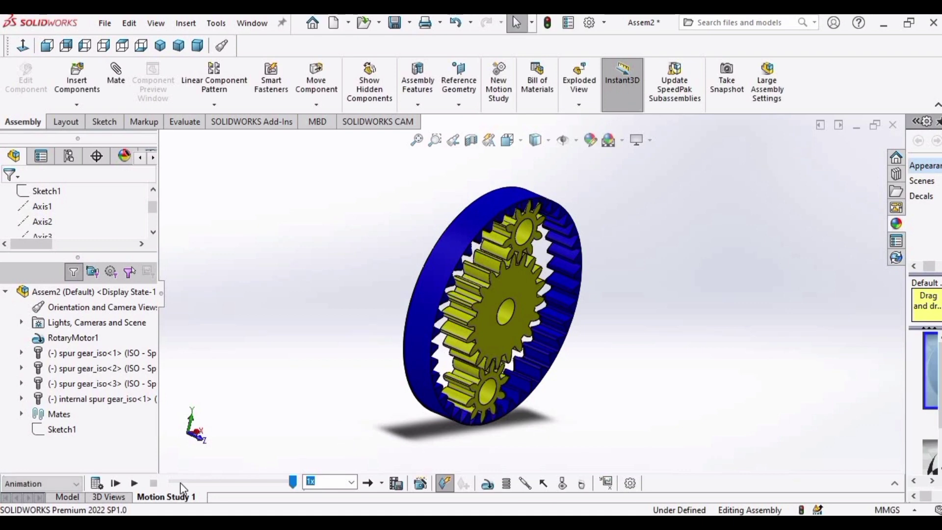
left_click(134, 483)
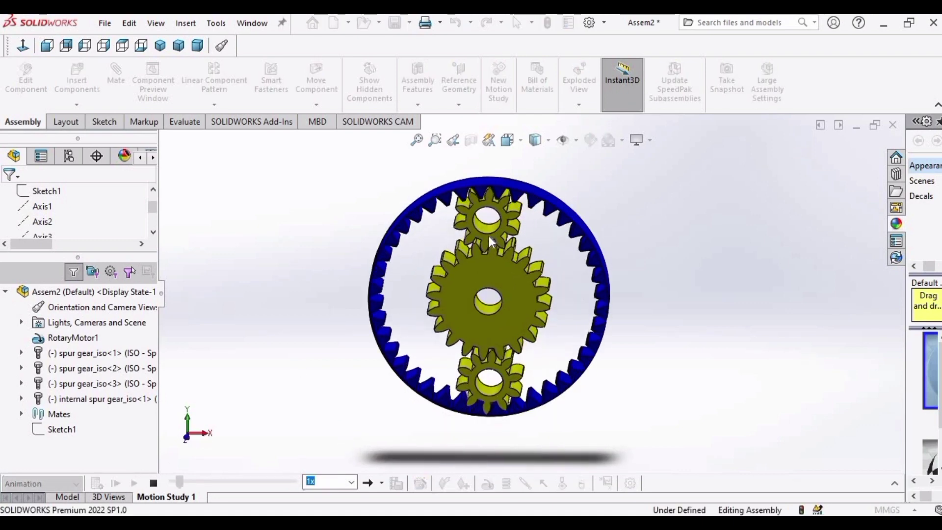